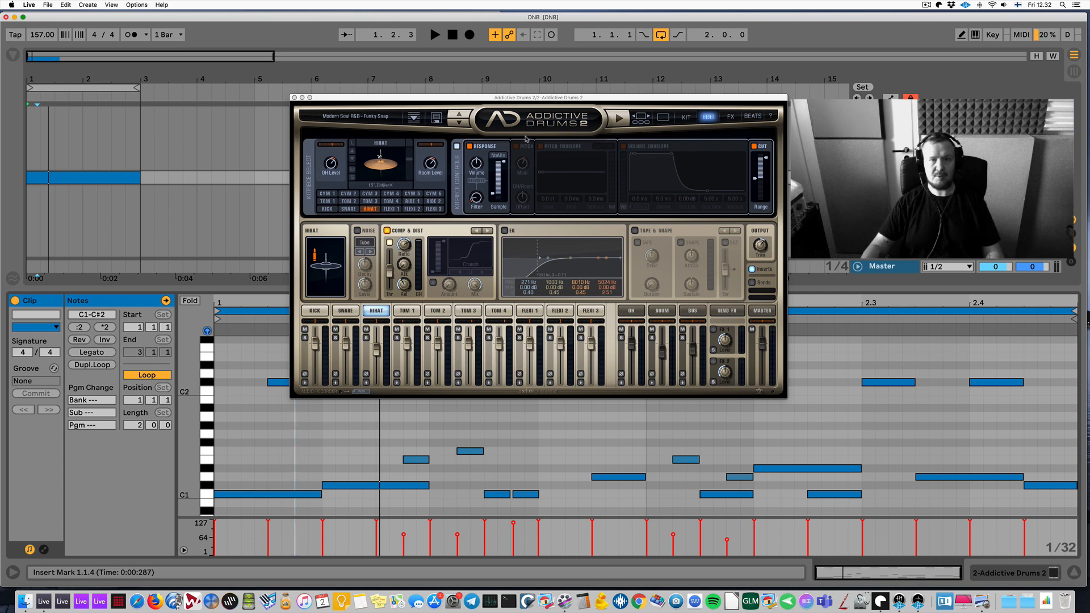
Step: Move the Addictive Drums 2 window up to uncover the piano roll notes and start playing the drum loop
drag(533, 100, 520, 97)
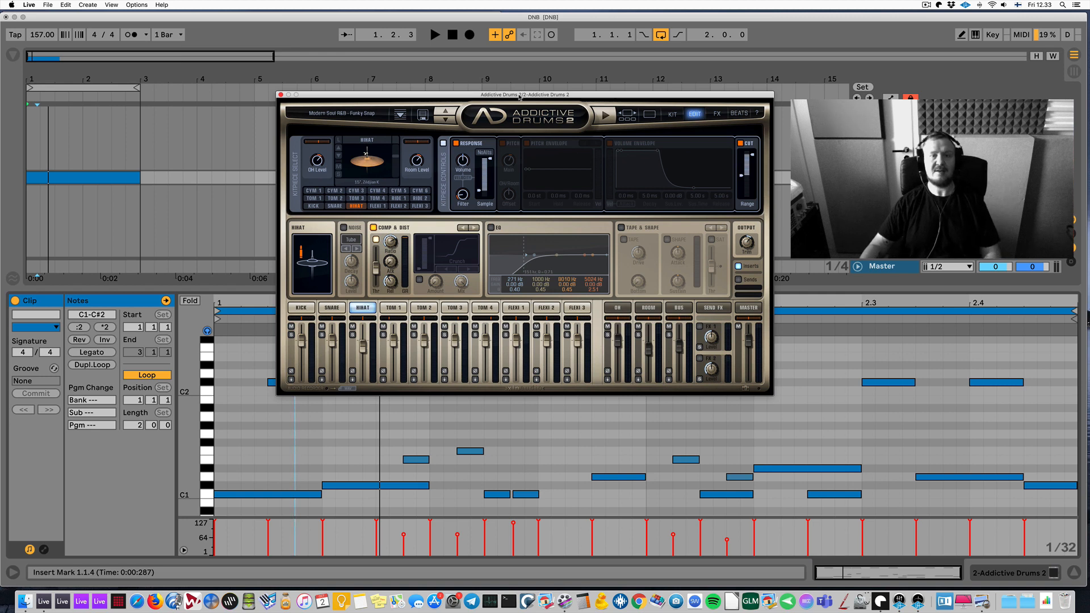
drag(519, 97, 522, 76)
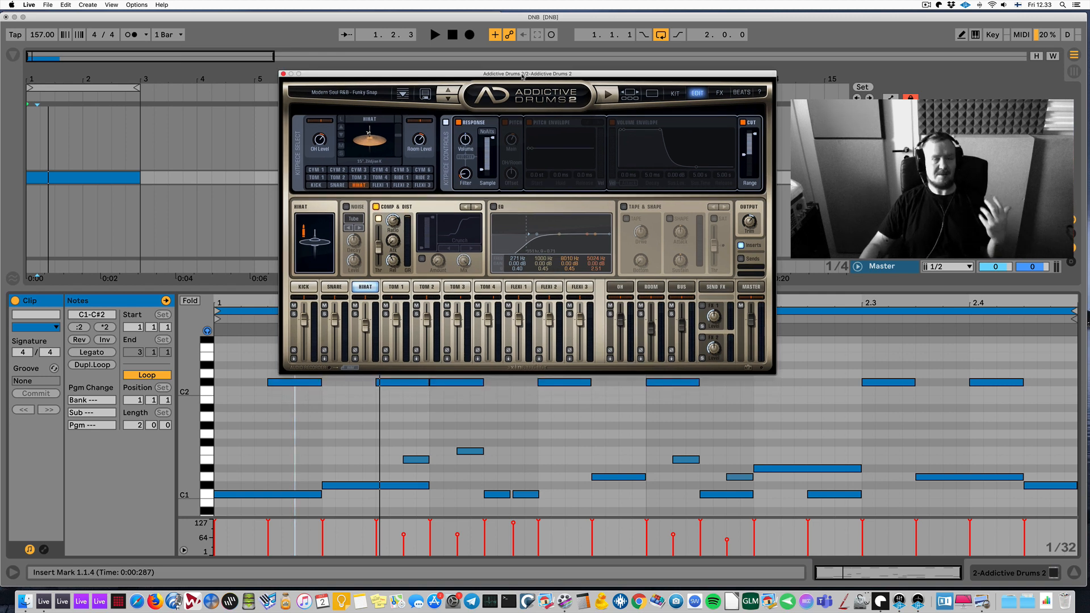
drag(522, 76, 535, 68)
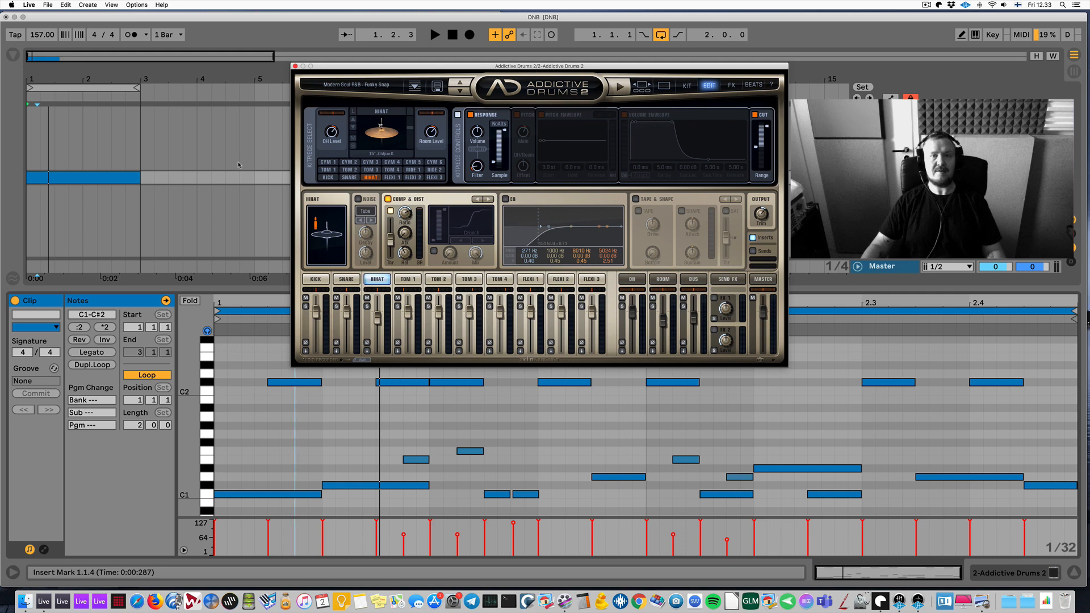
key(space)
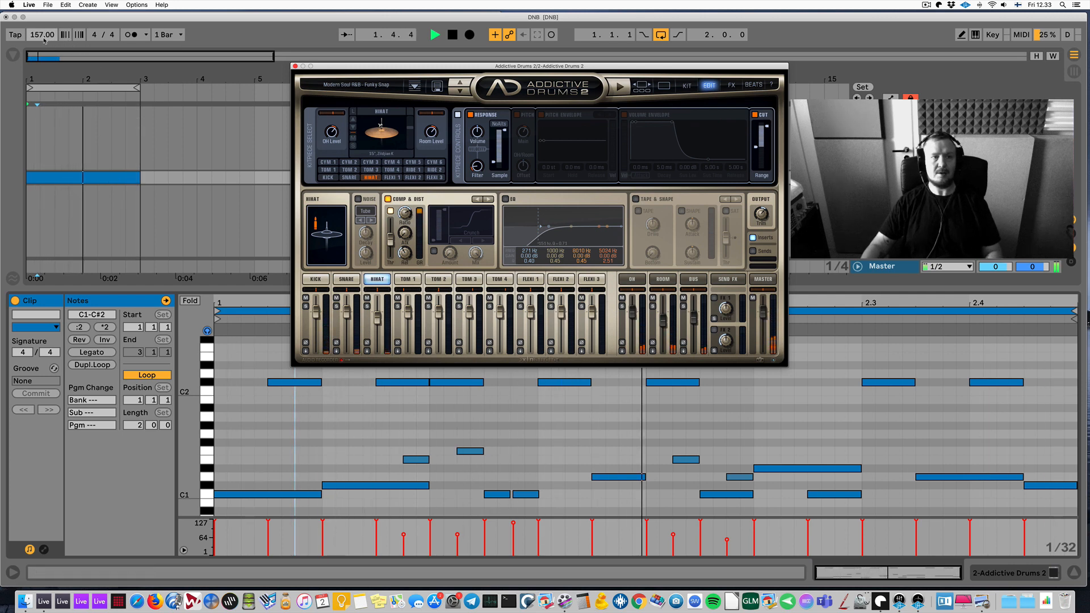
Step: Restart the loop and lower the project tempo to about 121 BPM while it plays
key(space)
drag(42, 34, 42, 42)
key(space)
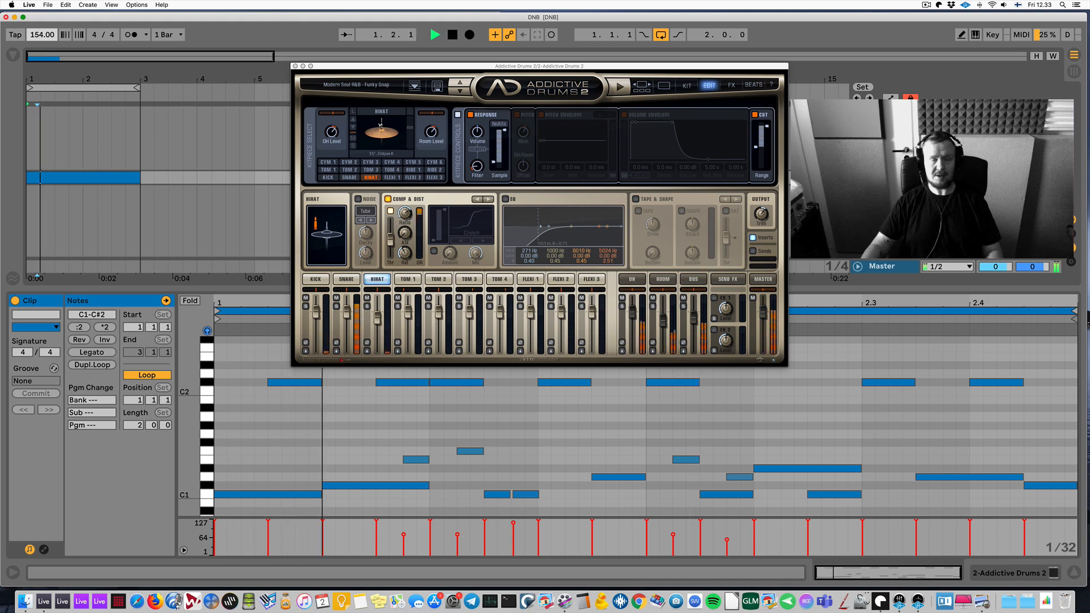
key(Down)
key(Down)
key(Down)
key(Down)
key(Down)
key(Down)
key(Down)
key(Down)
key(Down)
key(Down)
key(Down)
key(Down)
key(Down)
key(Down)
key(Down)
key(Down)
key(Down)
key(Down)
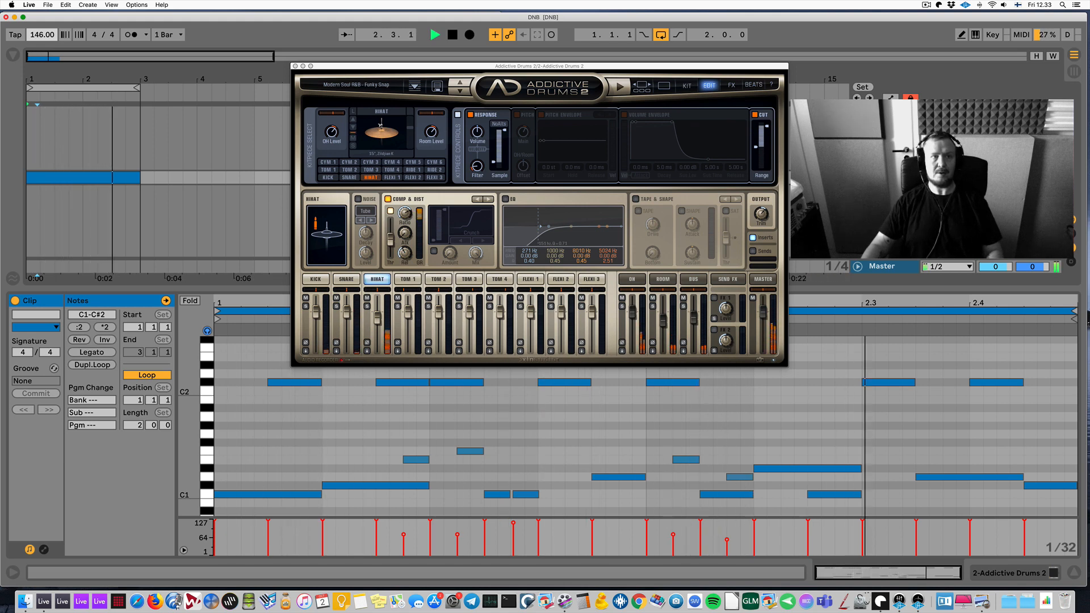
key(Down)
key(Down)
key(Down)
key(Down)
key(Down)
key(Down)
key(Down)
key(Down)
key(Down)
key(Down)
key(Down)
key(Down)
key(Down)
key(Down)
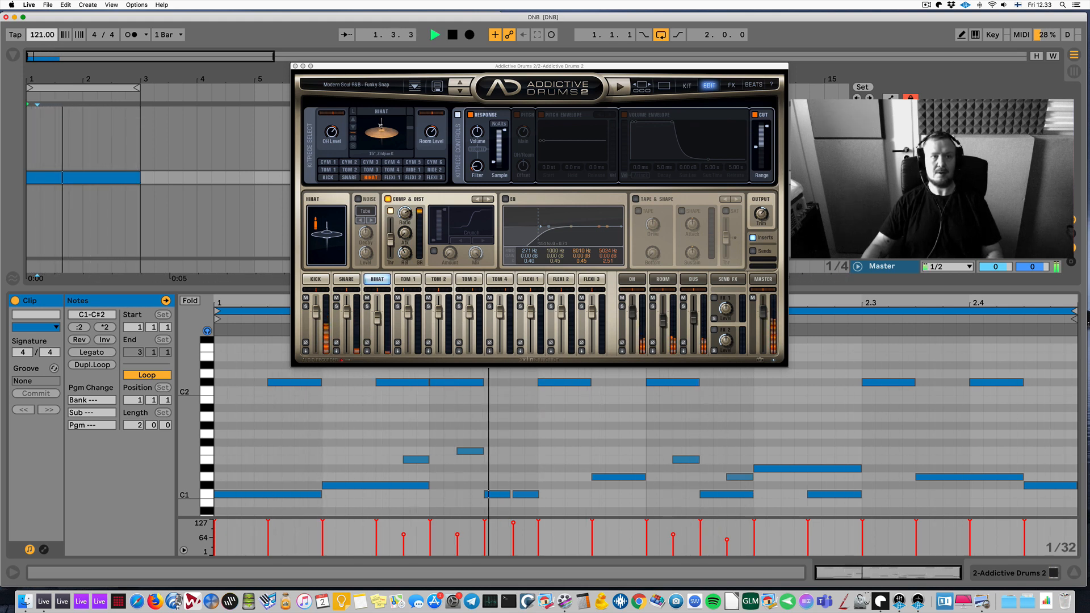
Step: Raise the tempo to 170 BPM while the loop plays and stop playback
key(Up)
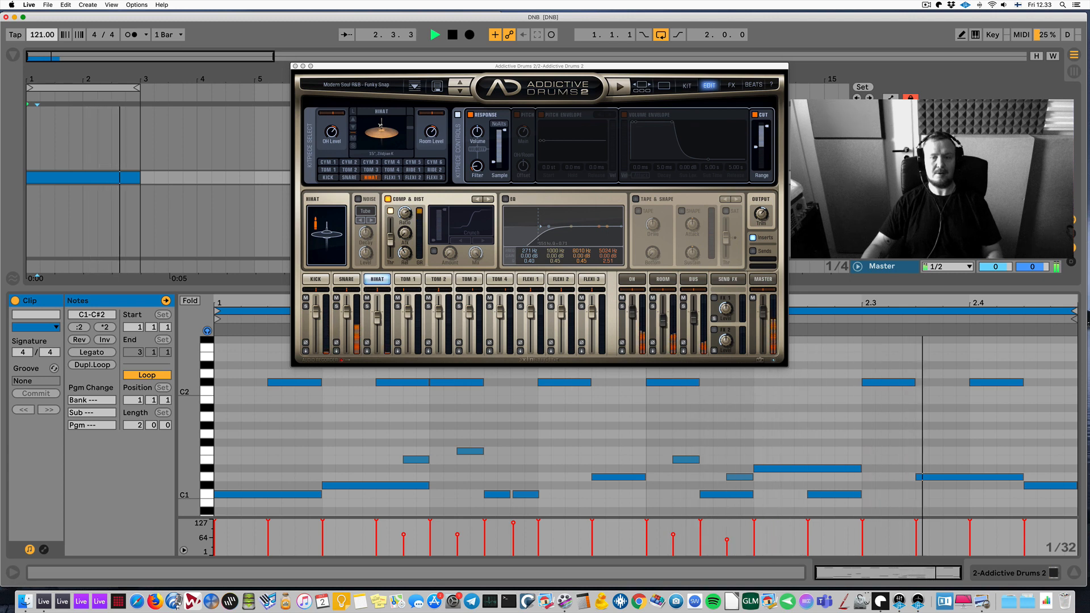
key(Up)
key(Up)
key(Up)
key(Up)
key(Up)
key(Up)
key(Up)
key(Up)
key(Up)
key(Up)
key(Up)
key(Up)
key(Up)
key(Up)
key(Up)
key(Up)
key(Up)
key(Up)
key(Up)
key(Up)
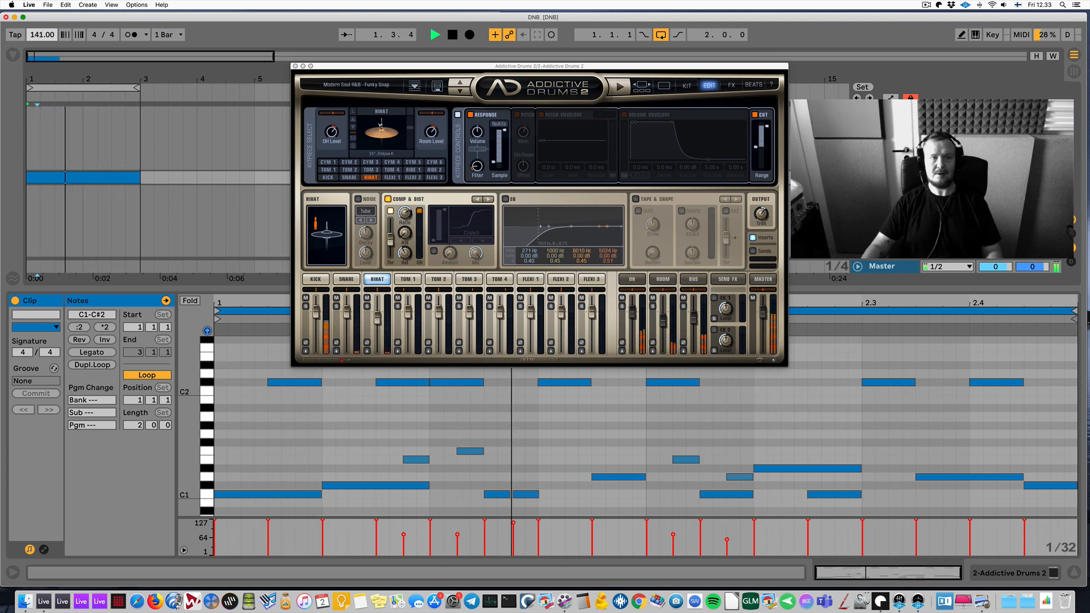
key(Up)
key(Up)
key(Up)
key(Up)
key(Up)
key(Up)
key(Up)
key(Up)
key(Up)
key(Up)
key(Up)
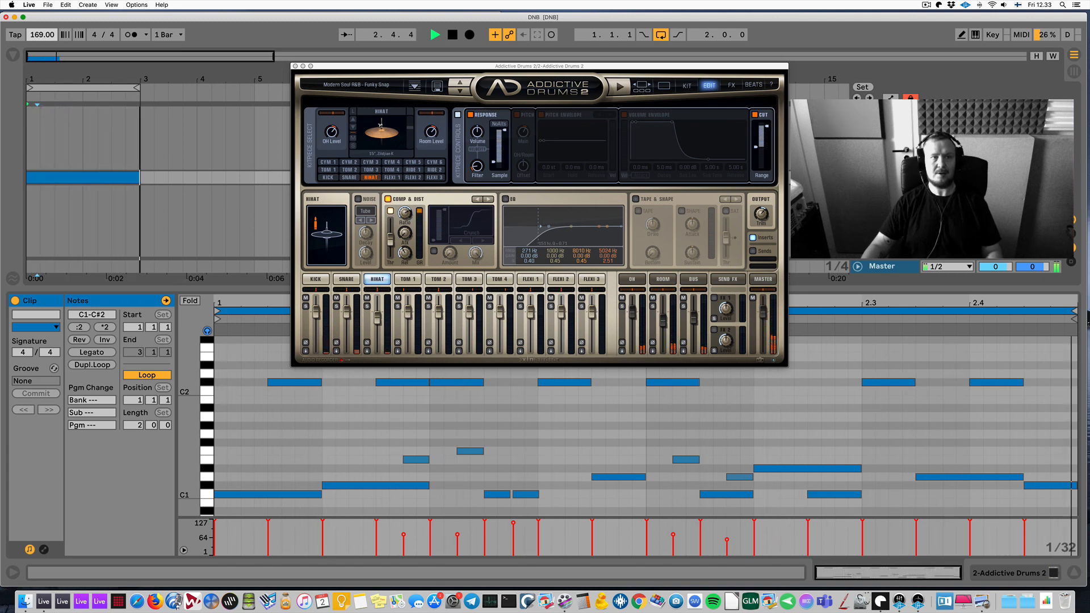
key(space)
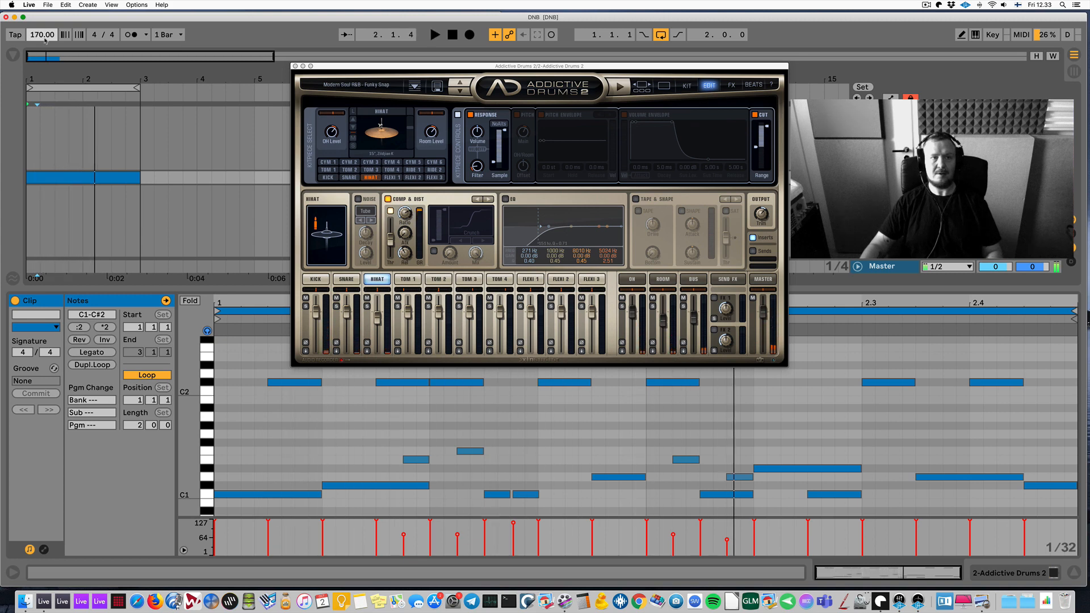
Step: Lower the project tempo to 129 BPM with playback stopped
key(Down)
key(Down)
key(Down)
key(Down)
key(Down)
key(Down)
key(Down)
key(Down)
key(Down)
key(Down)
key(Down)
key(Down)
key(Down)
key(Down)
key(Down)
key(Down)
key(Down)
key(Down)
key(Down)
key(Down)
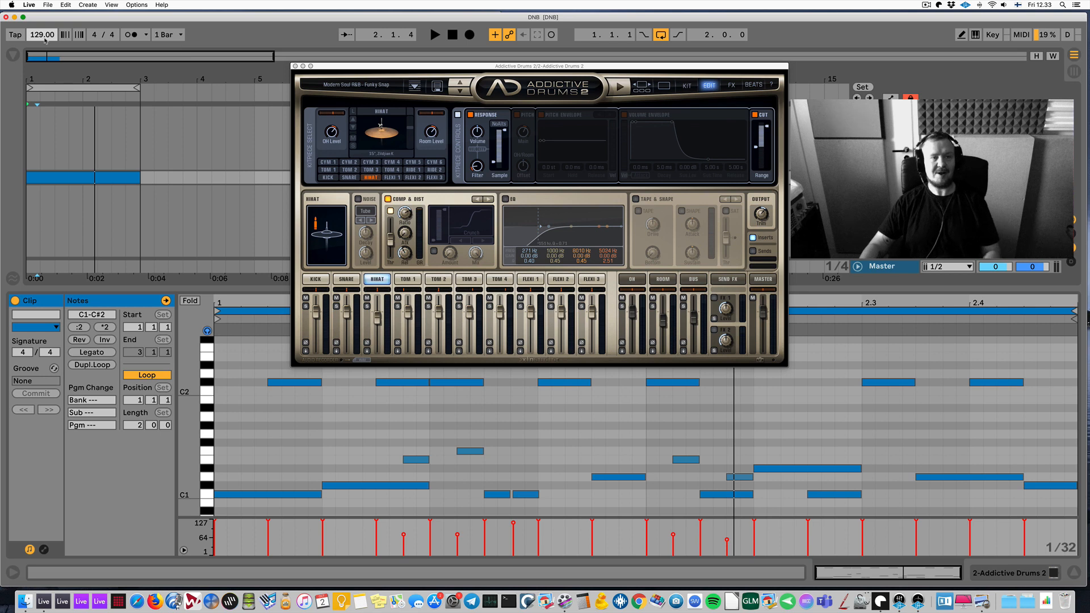
Step: Bring the project tempo up to the drum and bass range and settle on 170 BPM
key(Up)
key(Up)
key(Up)
key(Up)
key(Up)
key(Up)
key(Up)
key(Up)
key(Up)
key(Up)
key(Up)
key(Up)
key(Up)
key(Up)
key(Up)
key(Up)
key(Up)
key(Up)
key(Up)
key(Up)
key(Up)
key(Up)
key(Up)
key(Up)
key(Up)
key(Up)
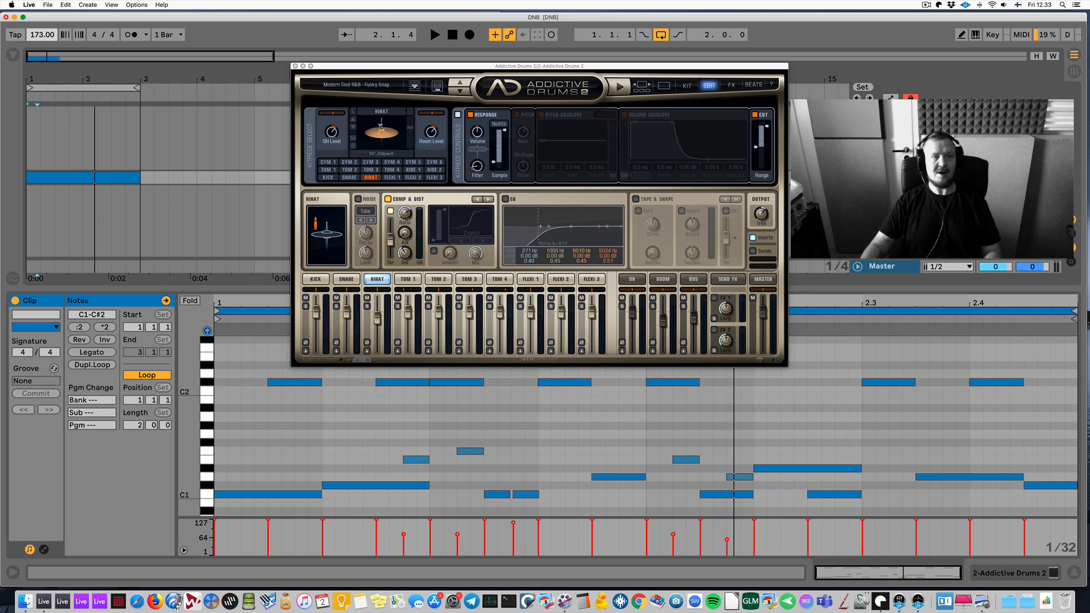
key(Down)
key(Down)
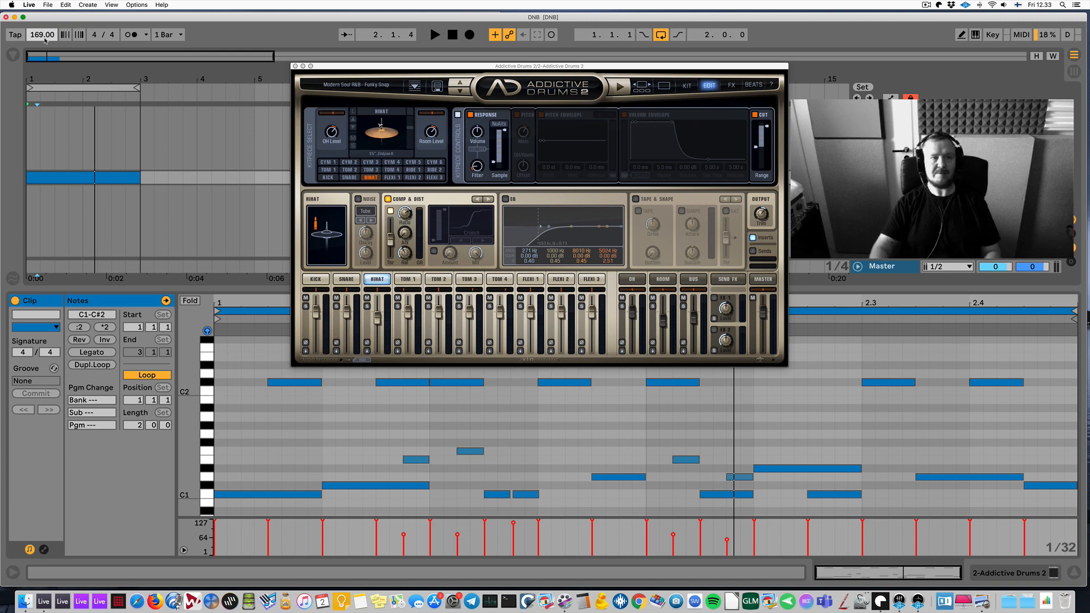
key(Up)
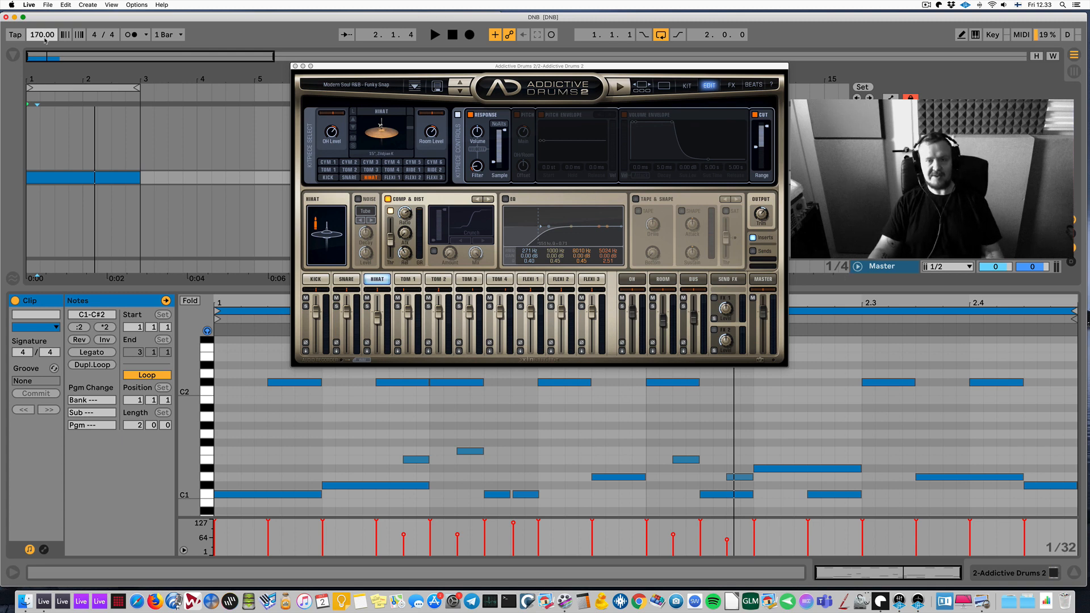
Step: Set the project tempo to 165 BPM and audition the drum loop at that speed
key(space)
drag(45, 39, 45, 49)
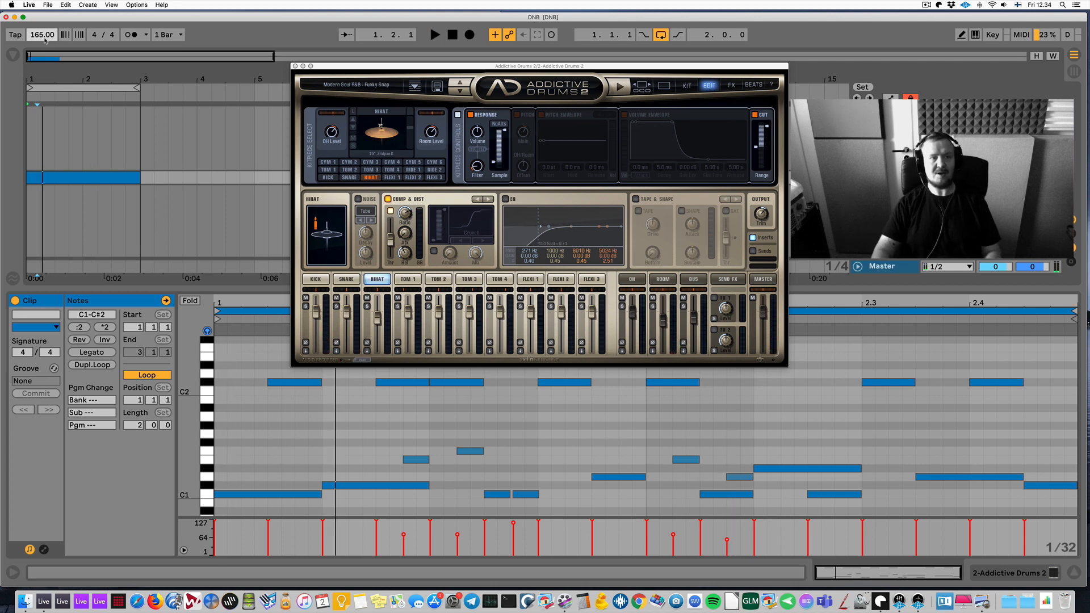
key(space)
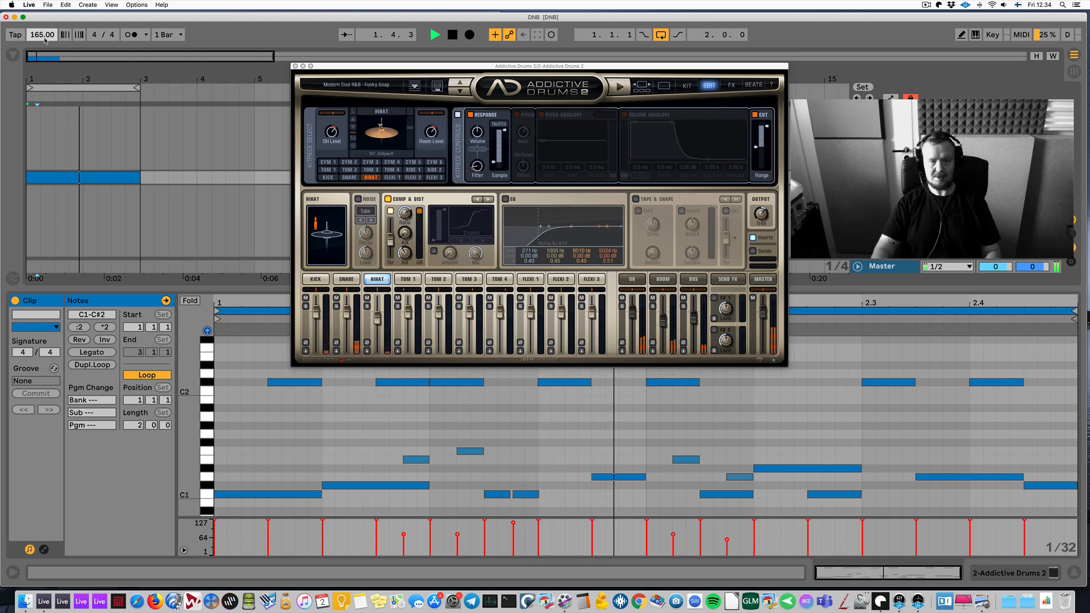
key(space)
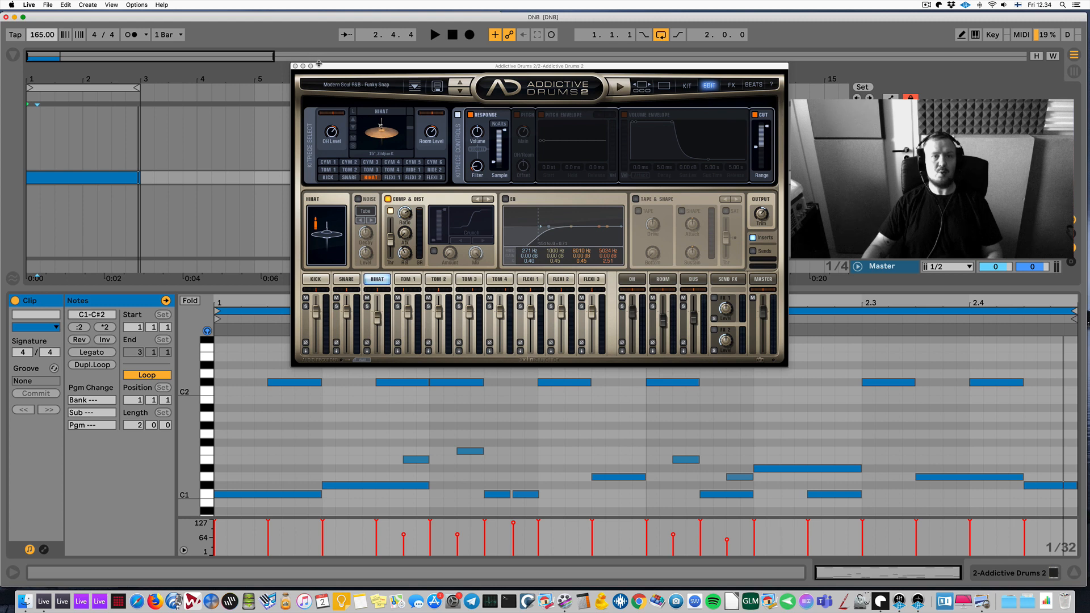
Step: Create an empty two-bar MIDI clip from bar 3 to bar 5, loop that range, and close the drum plugin window
drag(319, 65, 454, 68)
click(161, 176)
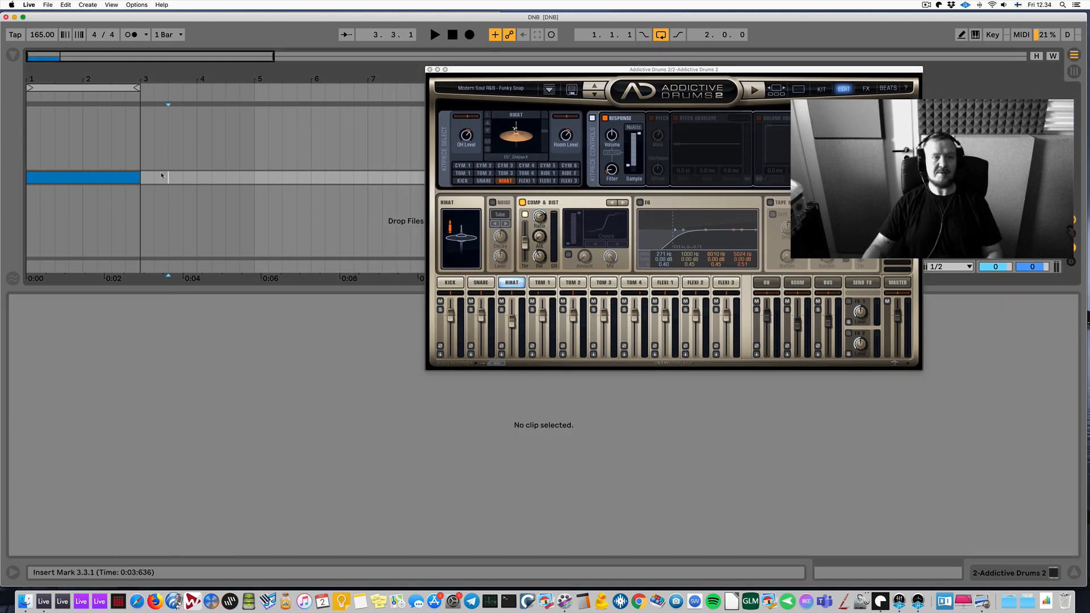
drag(144, 180, 248, 182)
key(super+shift+m)
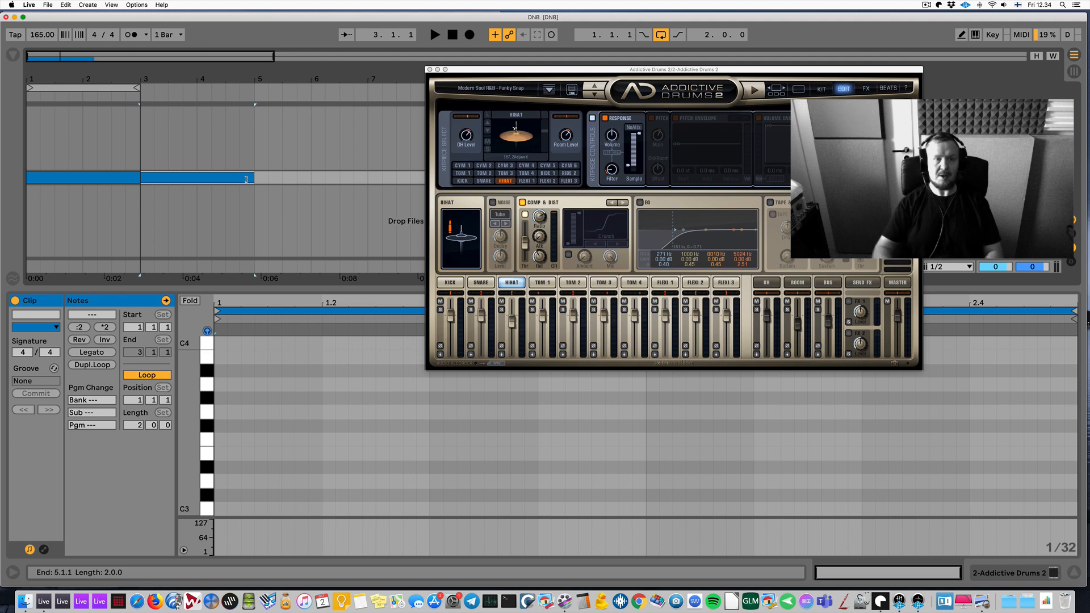
click(430, 69)
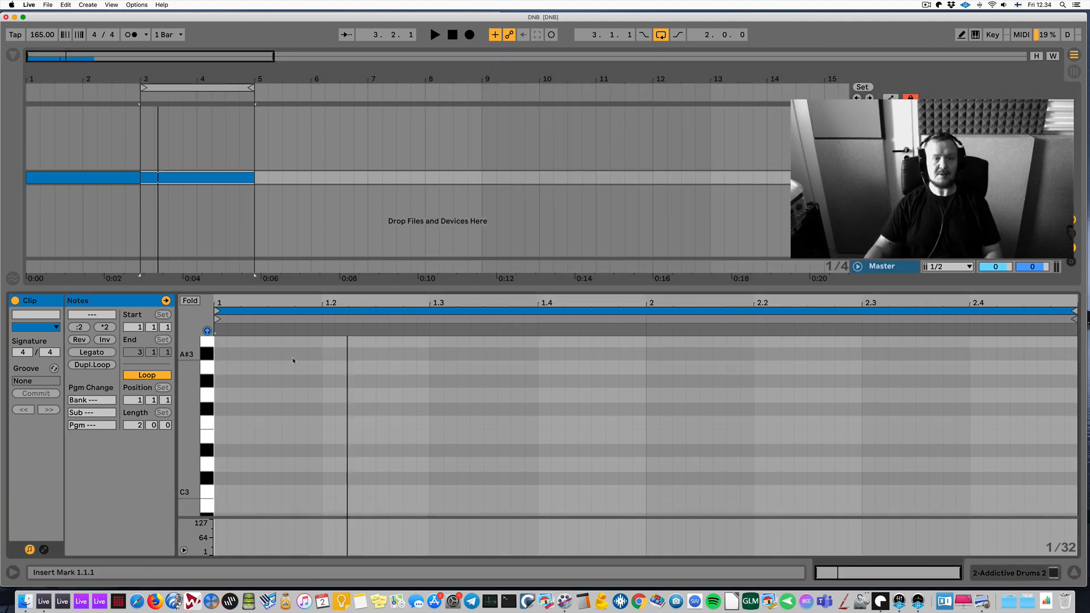
Step: Fill the new clip with one-beat C1 kick notes on all eight beats by duplicating the first one
scroll(294, 361, down, 6)
scroll(293, 361, down, 10)
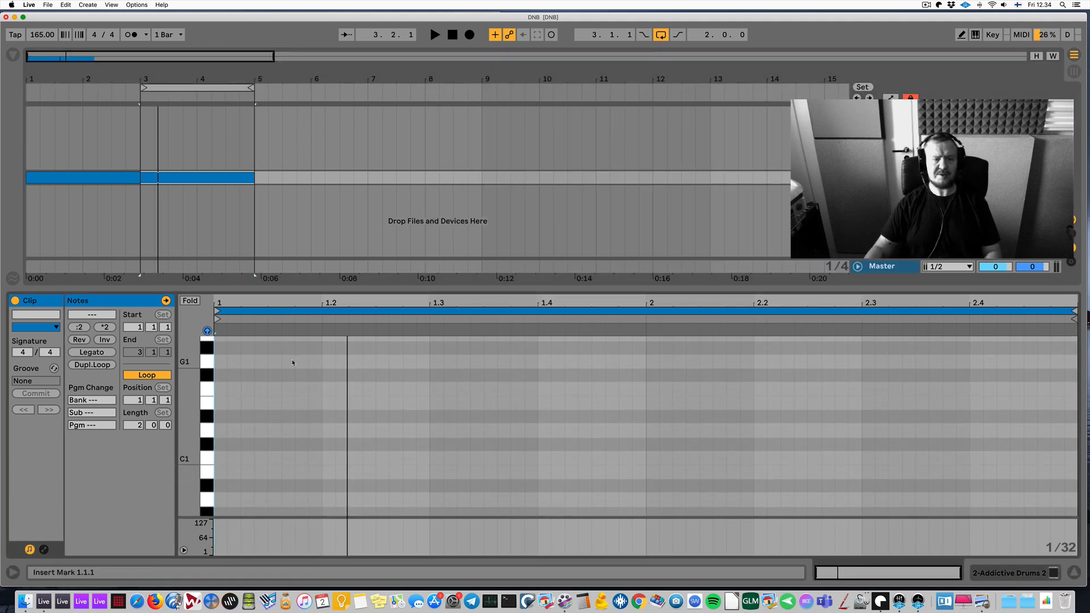
double_click(220, 458)
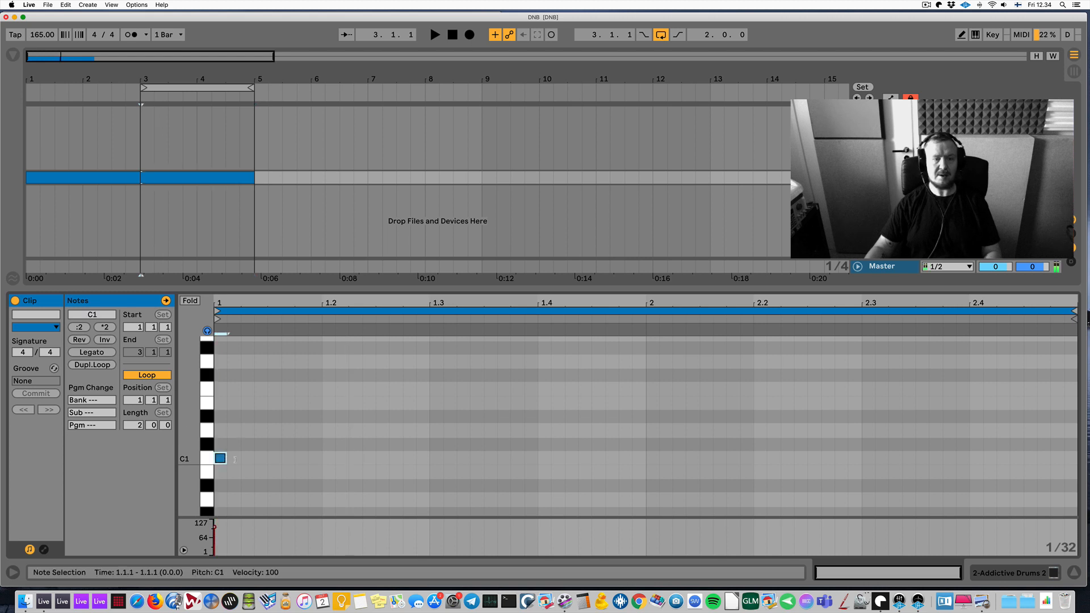
drag(234, 459, 320, 458)
key(super+d)
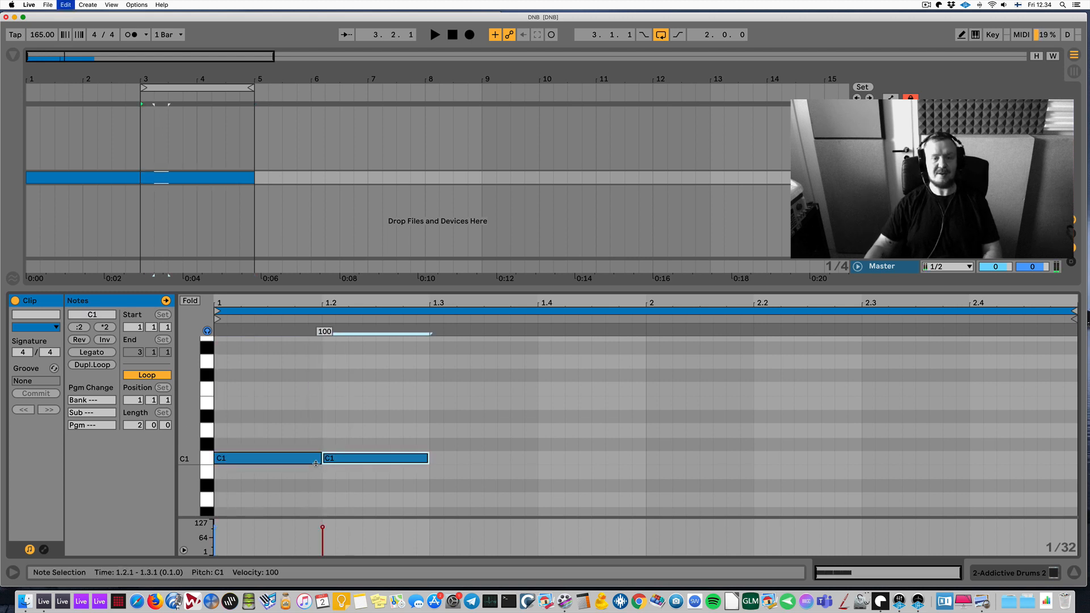
key(super+d)
key(super+d)
key(super+d)
key(super+d)
key(super+d)
key(super+d)
Step: Audition the four-on-the-floor kick pattern, setting the project tempo to 107 BPM
key(space)
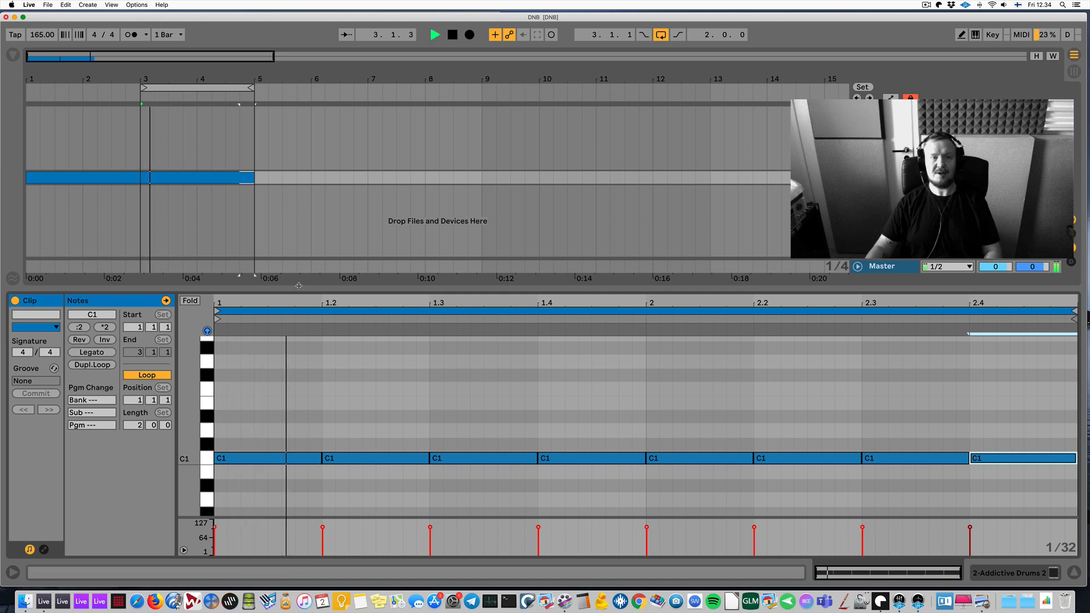
key(space)
mouse_move(42, 35)
mouse_down()
mouse_move(42, 57)
mouse_move(44, 43)
mouse_up()
key(space)
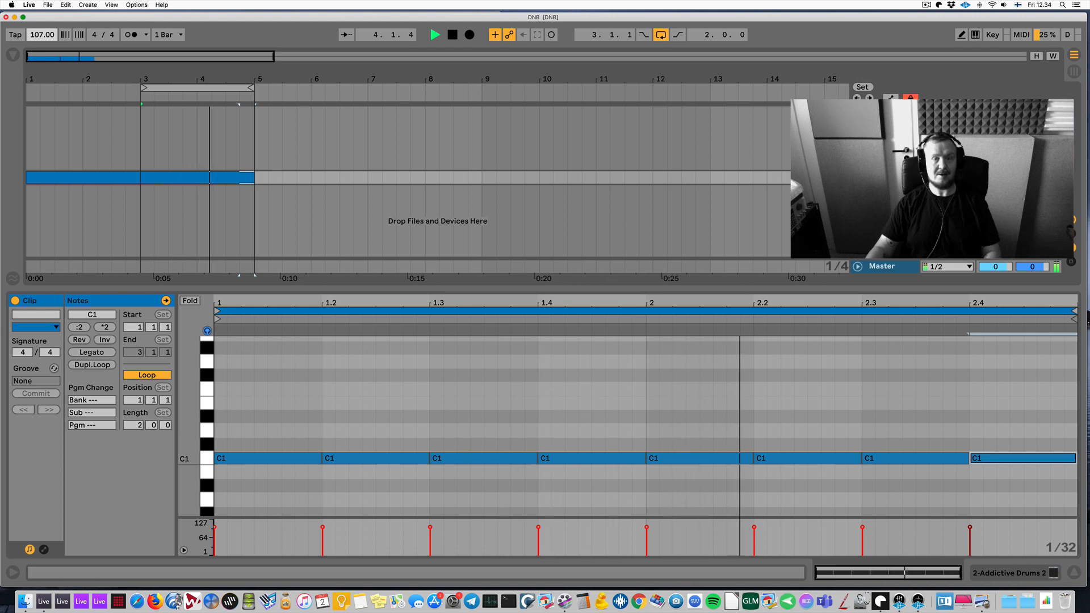
key(space)
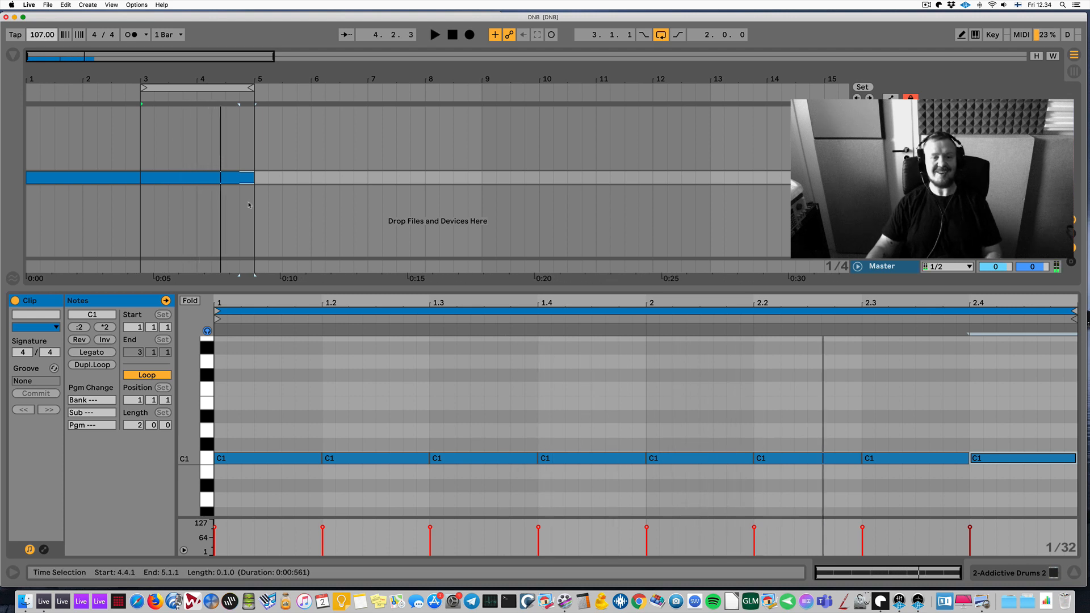
Step: Add a D1 snare note at beat 1.2 in the clip and lengthen it to one beat
double_click(341, 430)
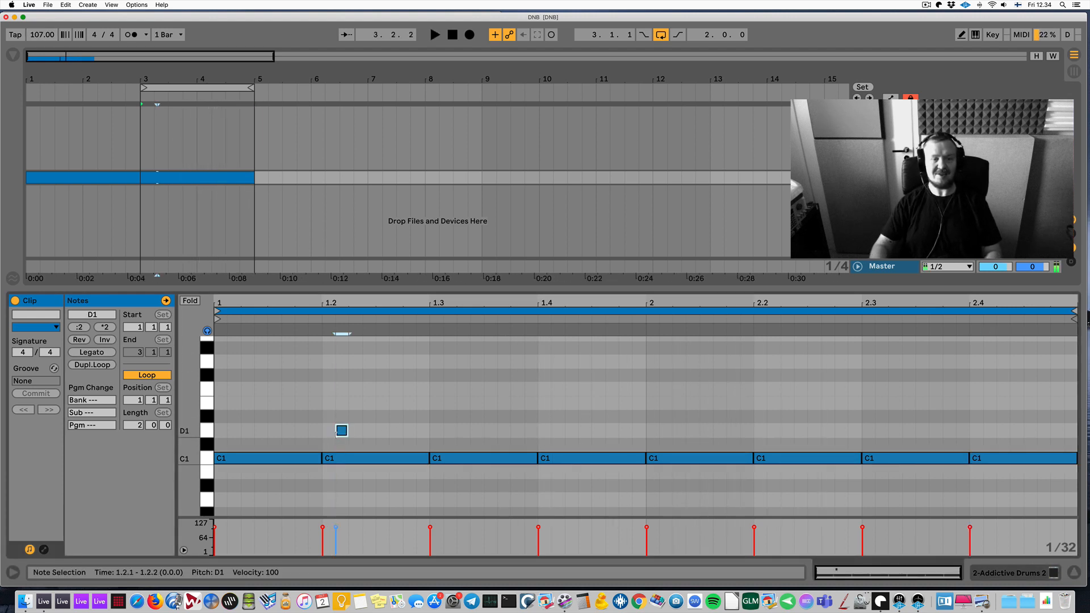
key(Left)
key(shift+Right)
key(shift+Right)
key(shift+Right)
key(shift+Right)
key(shift+Right)
key(shift+Right)
key(shift+Right)
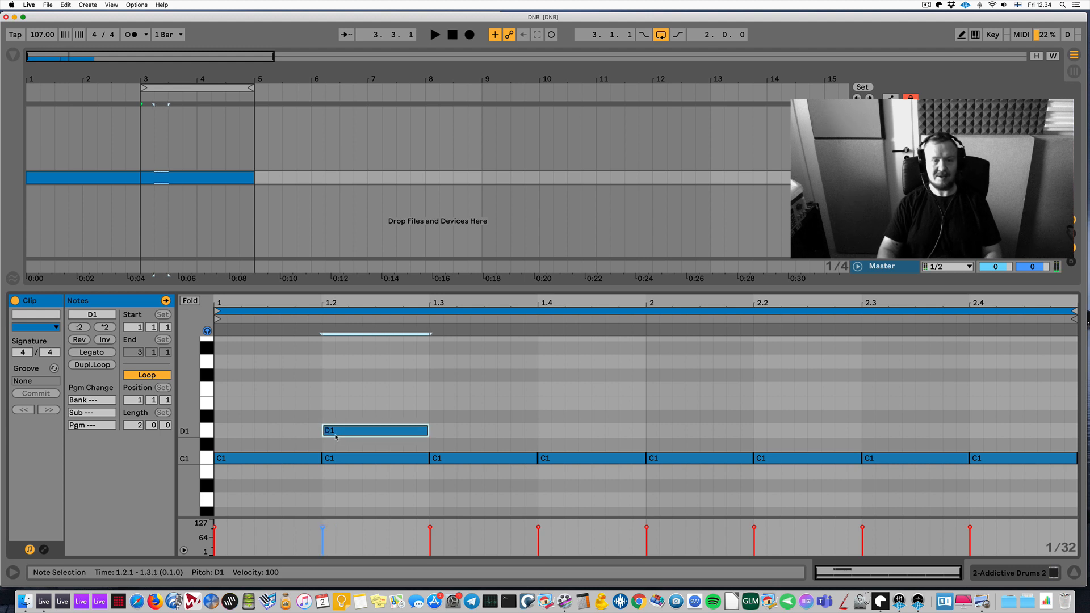
Step: Duplicate the one-beat D1 snare note onto beats 1.4, 2.2 and 2.4 and play the kick and snare pattern
key(super+d)
key(Right)
key(Right)
key(Right)
key(Right)
key(Right)
key(Right)
key(Right)
key(Right)
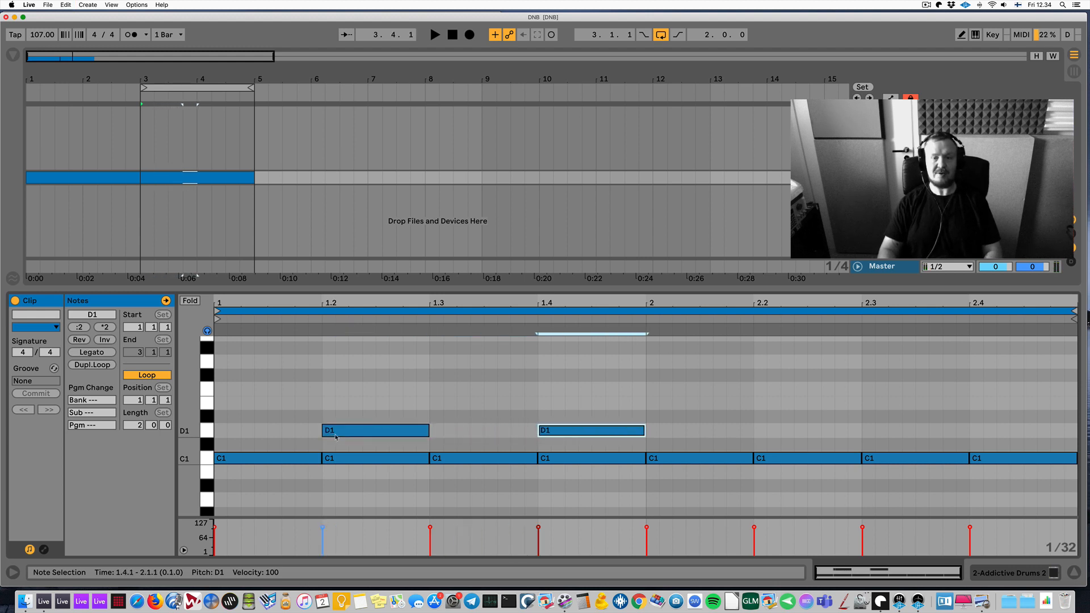
key(space)
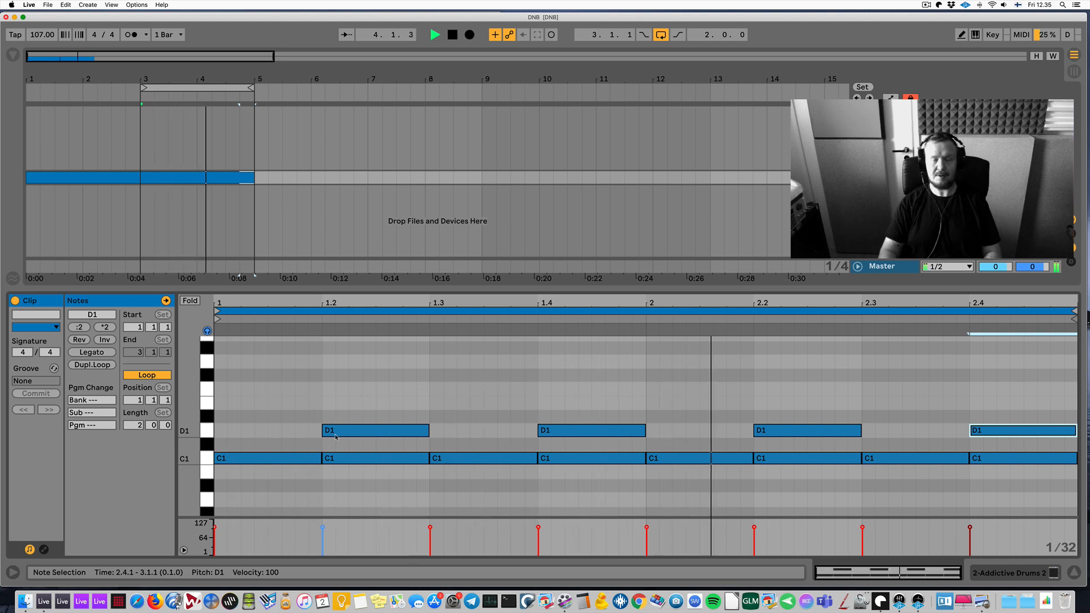
key(space)
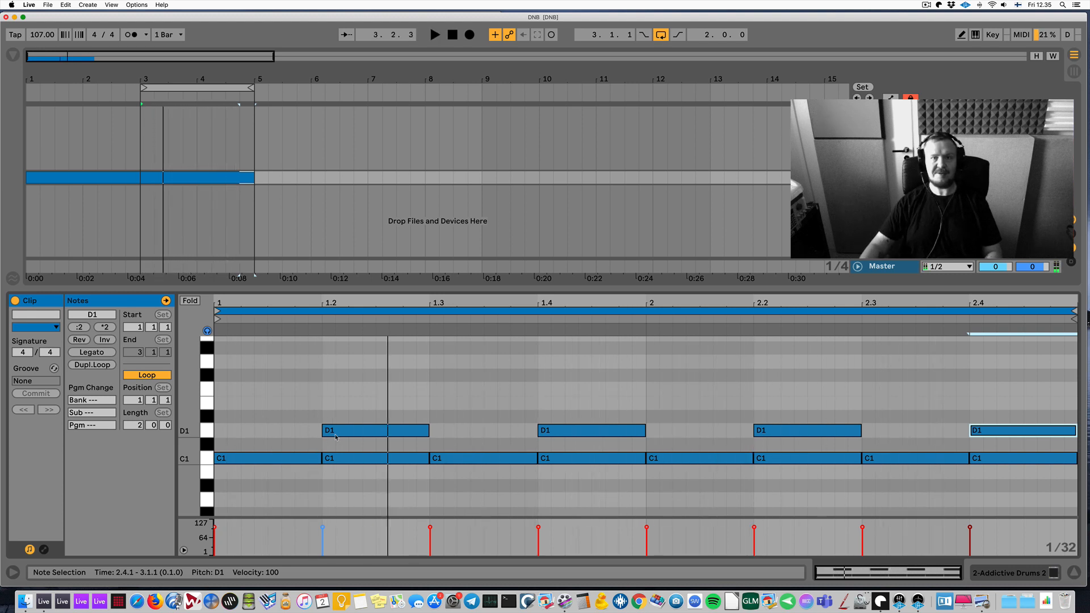
Step: Add a D2 note on the offbeat at 1.1.3 and lengthen it to two sixteenths
click(394, 375)
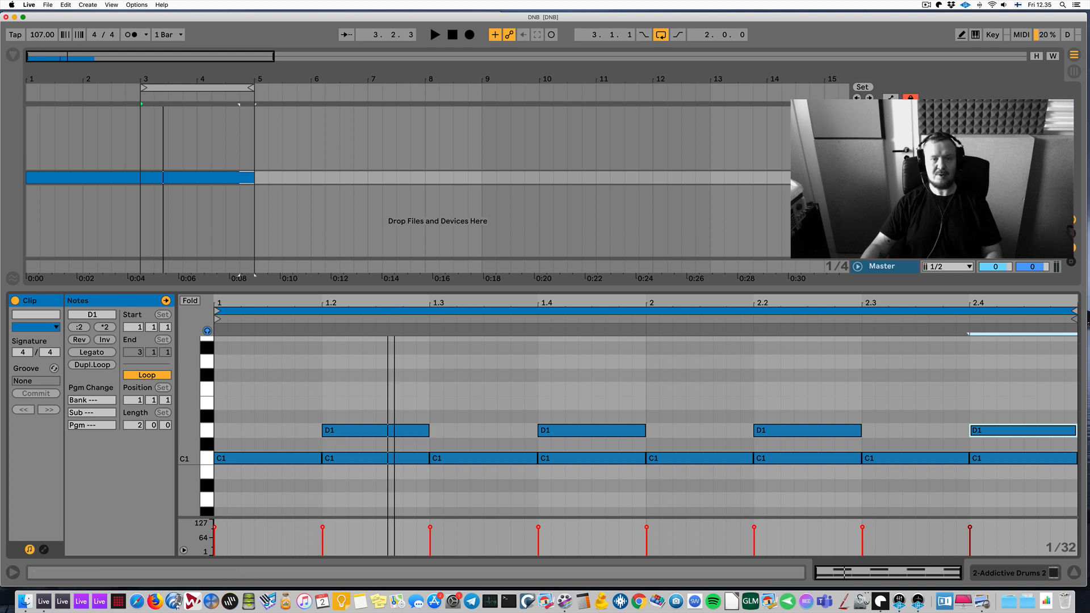
double_click(275, 403)
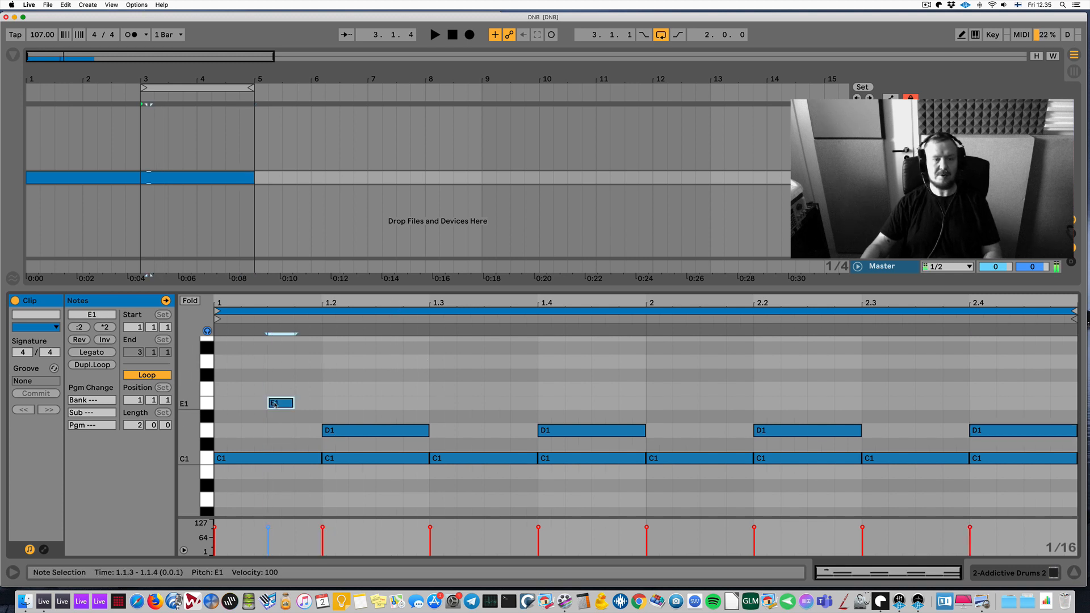
key(Up)
key(Up)
key(Up)
key(Up)
key(Up)
key(Up)
key(Up)
key(Up)
key(Up)
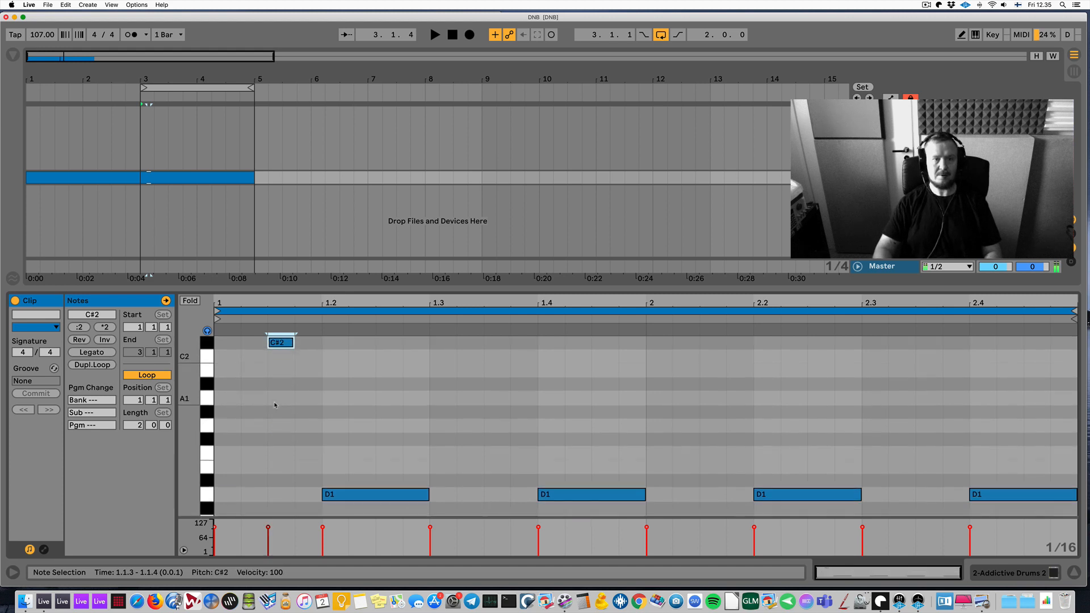
key(Up)
key(shift+Right)
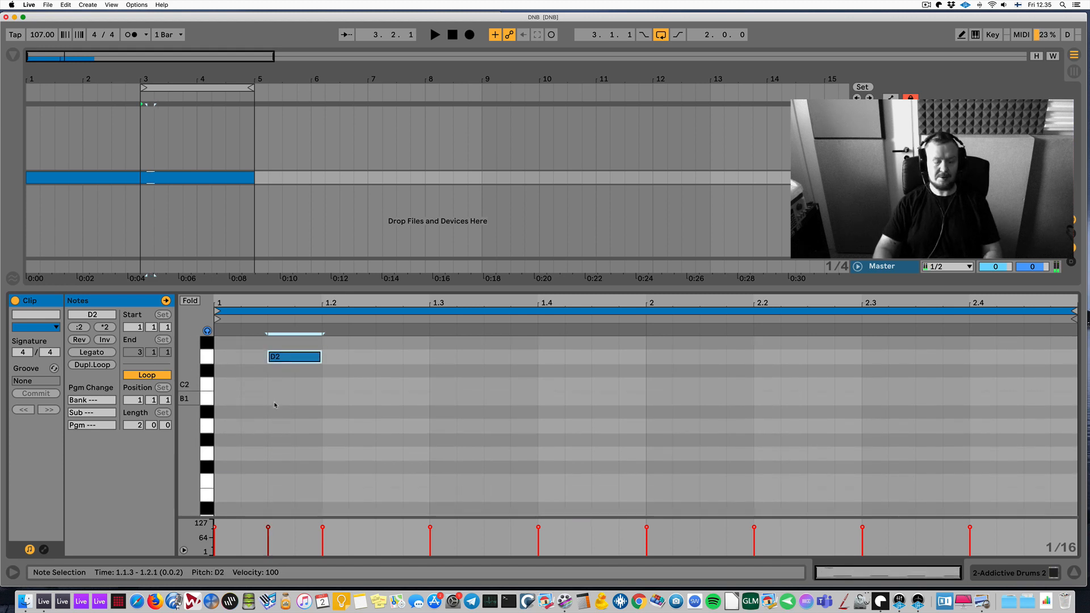
Step: Duplicate the D2 note onto the remaining offbeats of bar 1, at 1.2.3, 1.3.3 and 1.4.3
key(super+d)
key(Right)
key(Right)
key(super+d)
key(Right)
key(super+d)
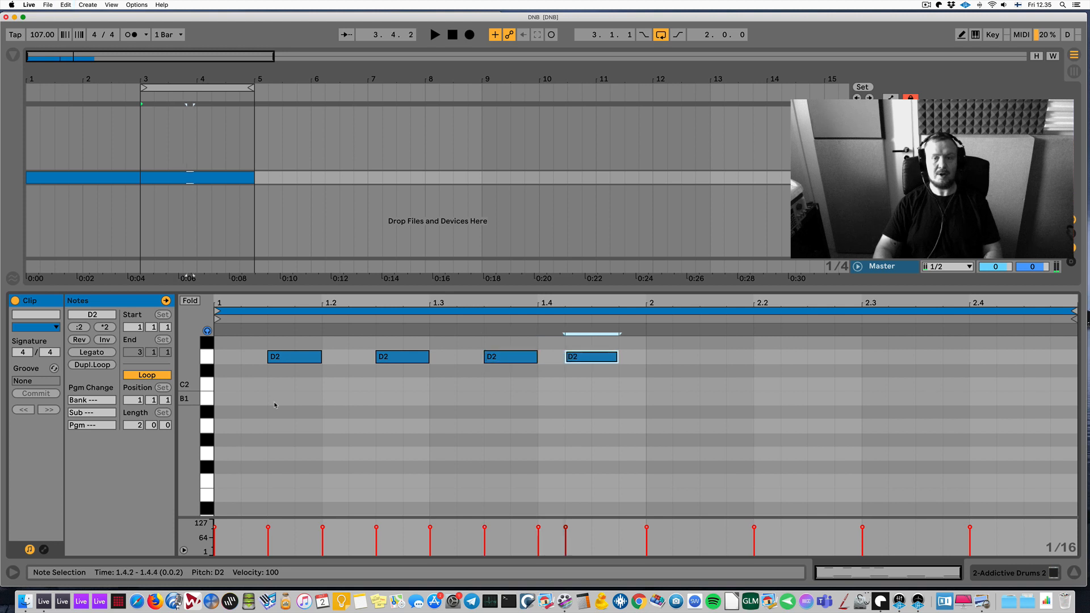
key(Right)
Step: Duplicate the D2 note onto every offbeat of bar 2, at 2.1.3, 2.2.3, 2.3.3 and 2.4.3
key(super+d)
key(Right)
key(Right)
key(super+d)
key(Right)
key(Right)
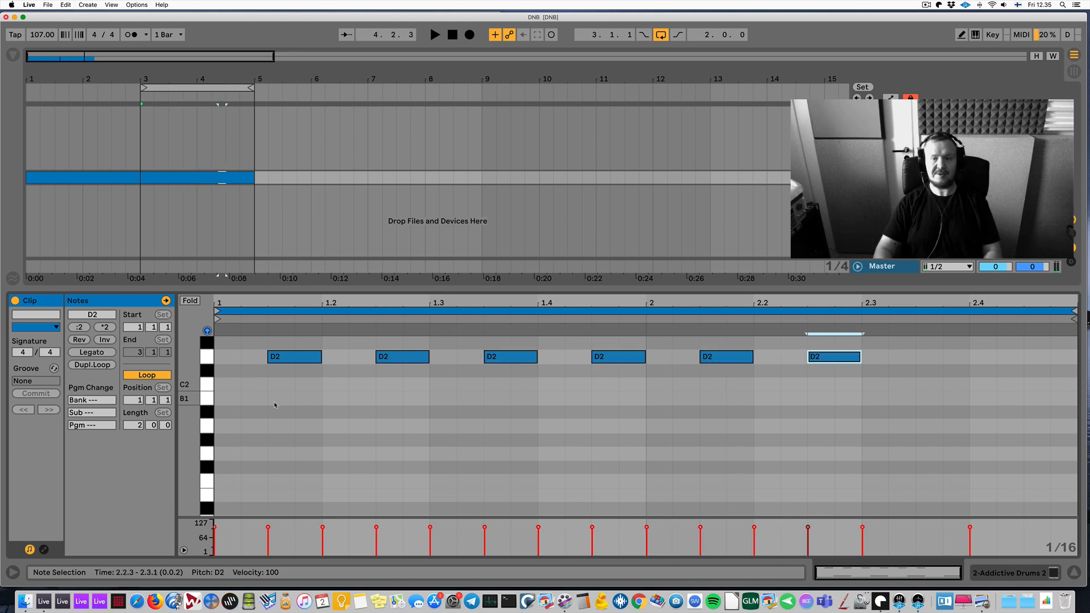
key(super+d)
key(Right)
key(Right)
key(super+d)
key(Right)
key(Right)
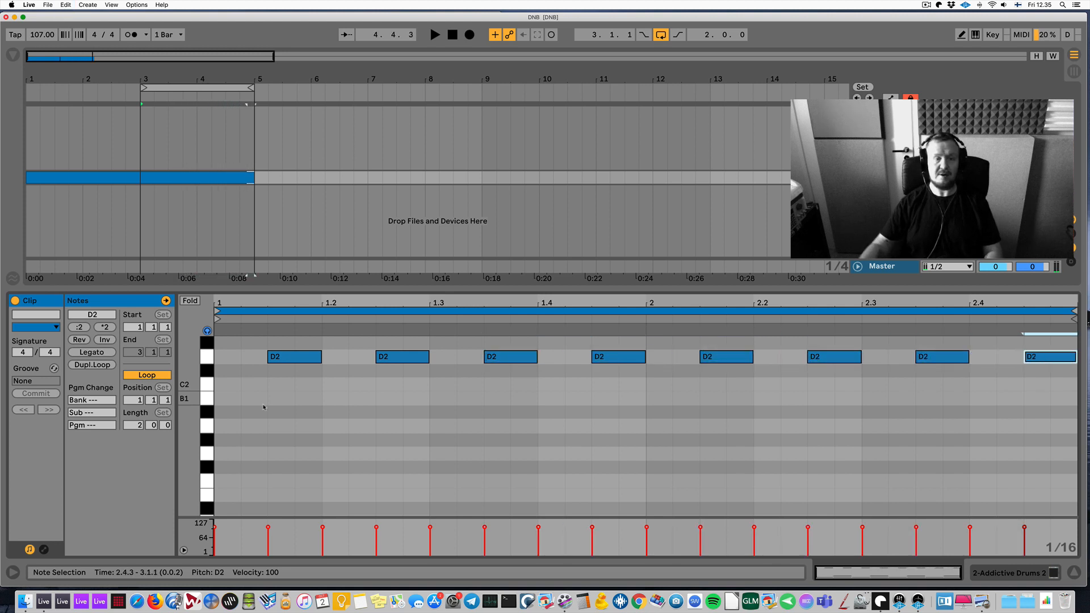
Step: Play the beat, try the first D2 note on higher pitches and return it to D2
click(295, 357)
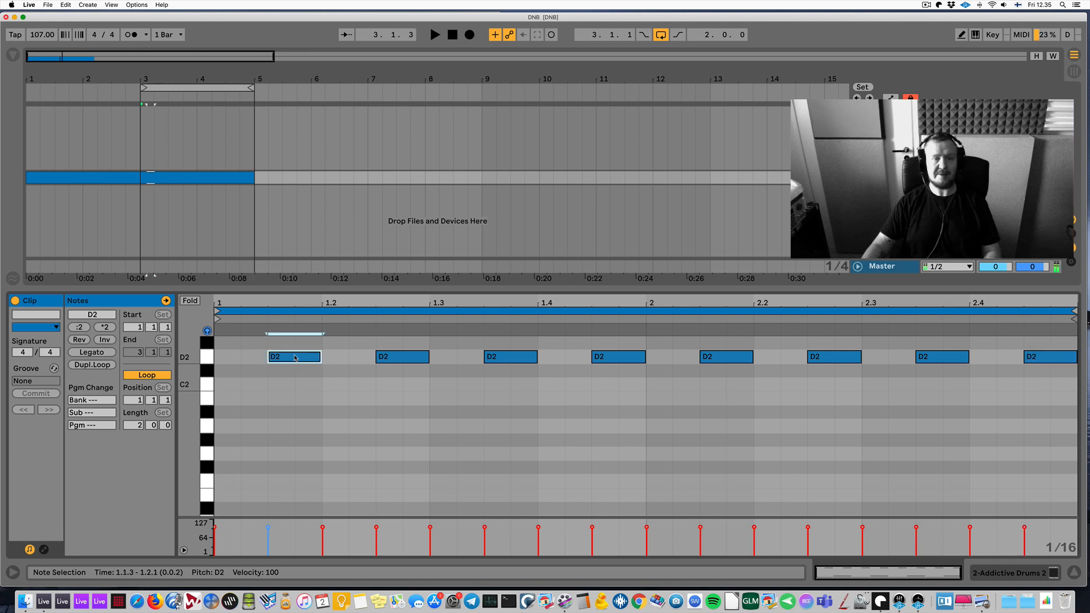
key(space)
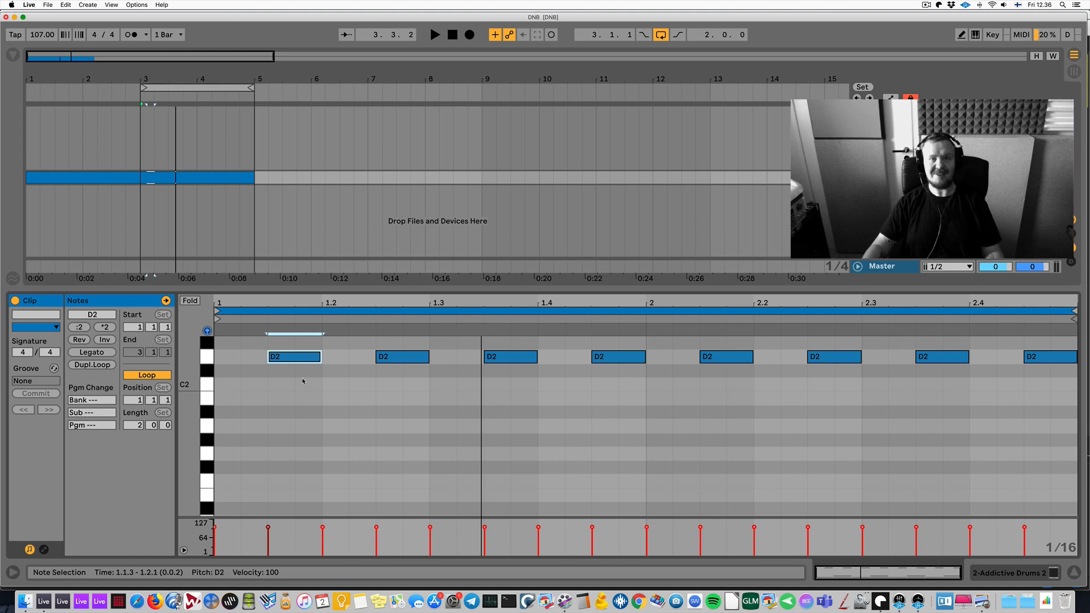
scroll(303, 380, up, 3)
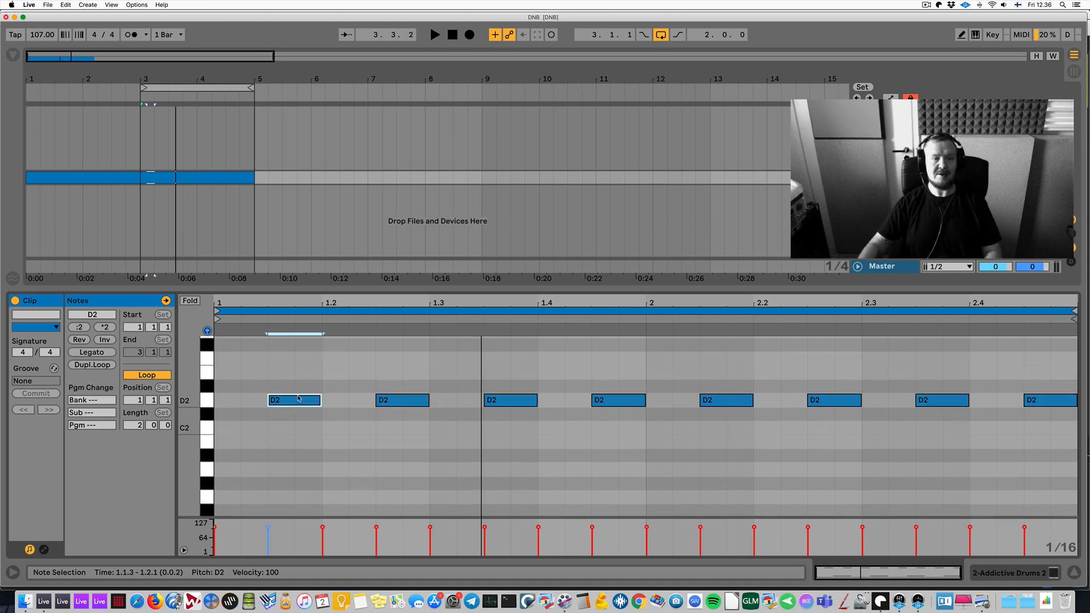
key(Up)
key(Up)
key(Up)
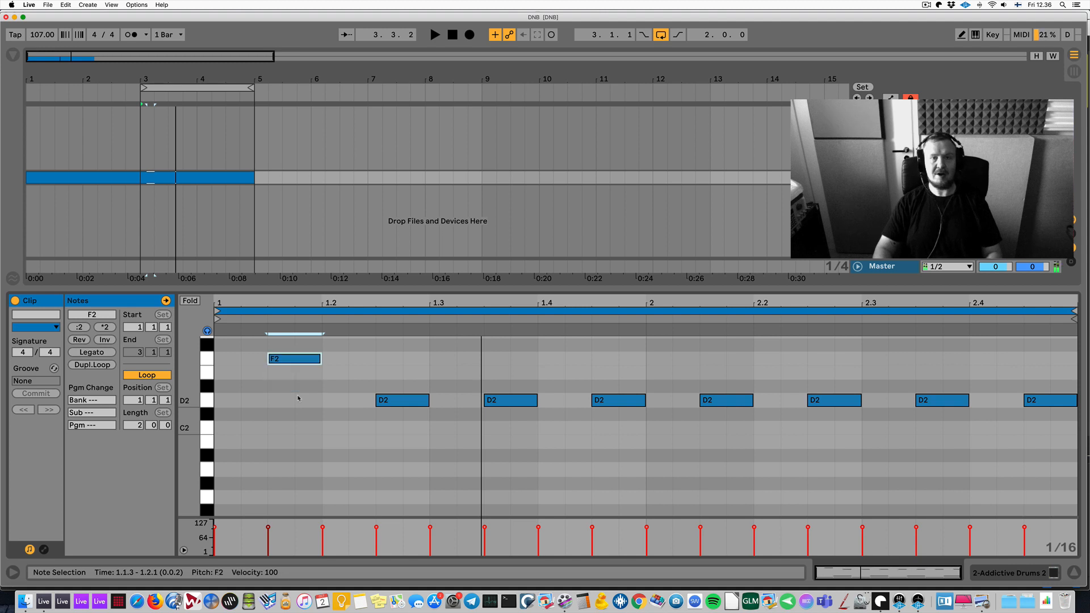
key(Up)
key(Down)
key(Down)
key(Down)
key(Down)
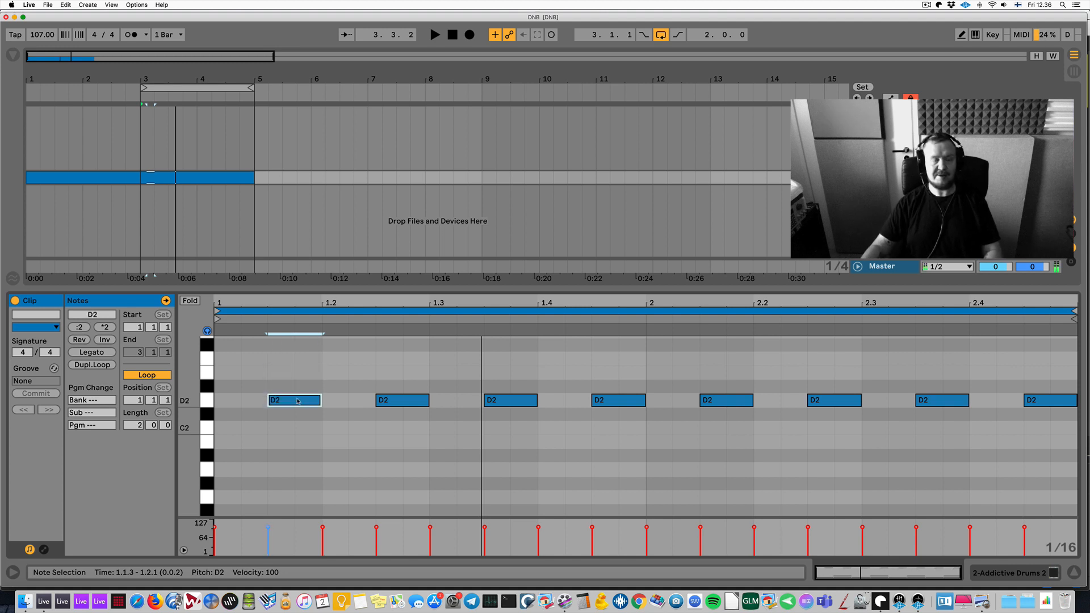
Step: Set the velocity of the first D2 note to 102 and play the full pattern
drag(296, 399, 296, 465)
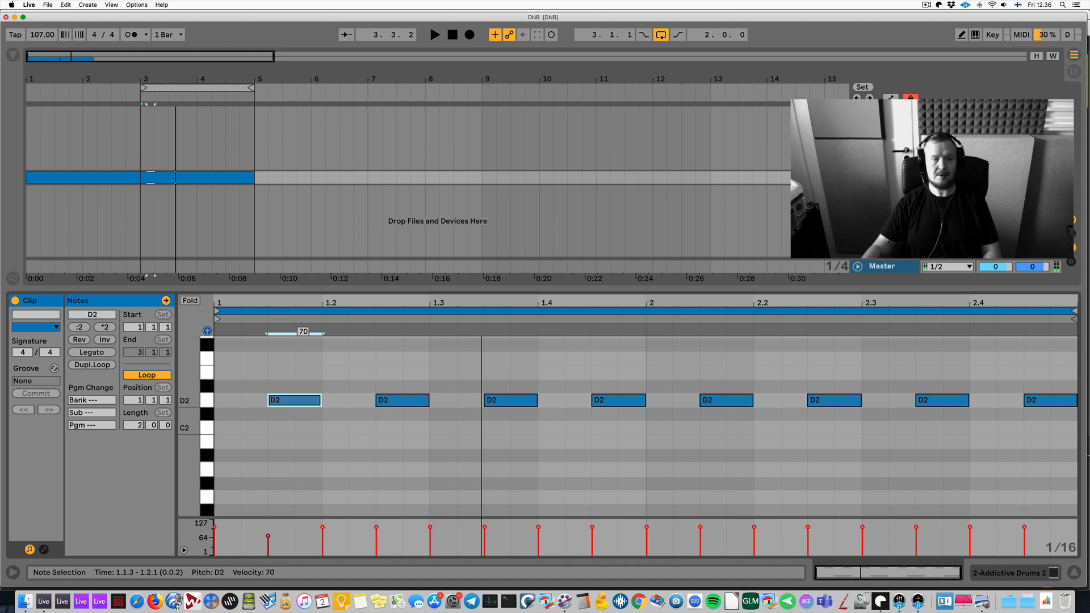
drag(297, 422, 296, 379)
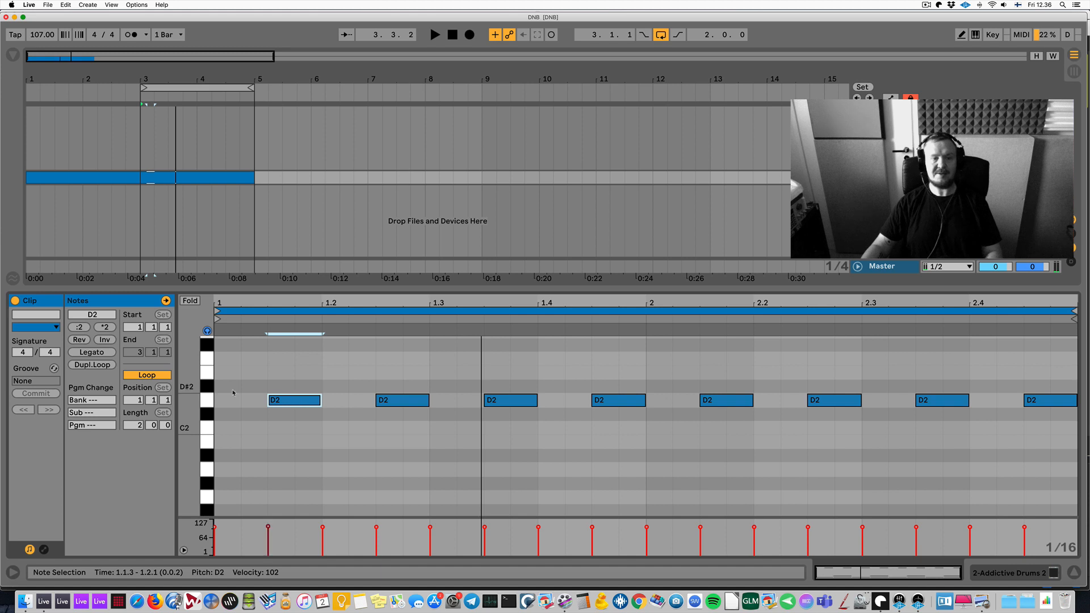
drag(189, 388, 157, 388)
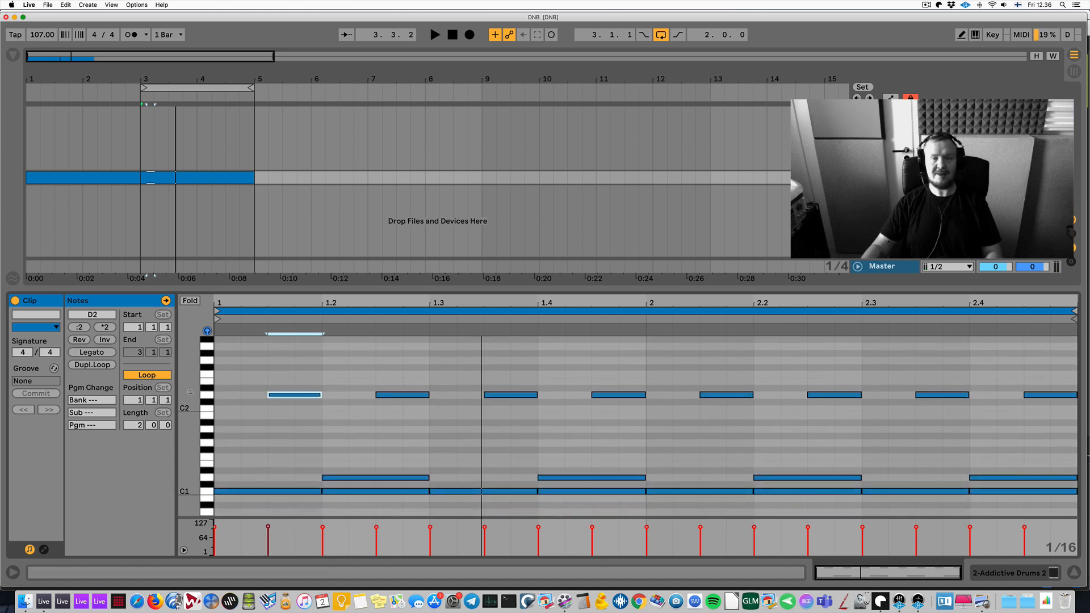
key(space)
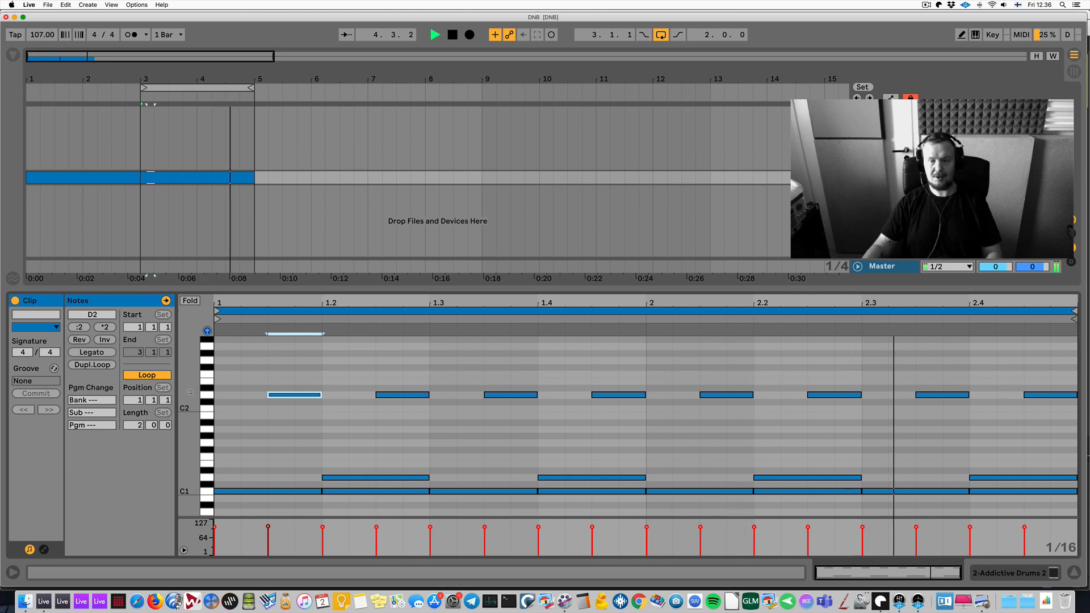
key(space)
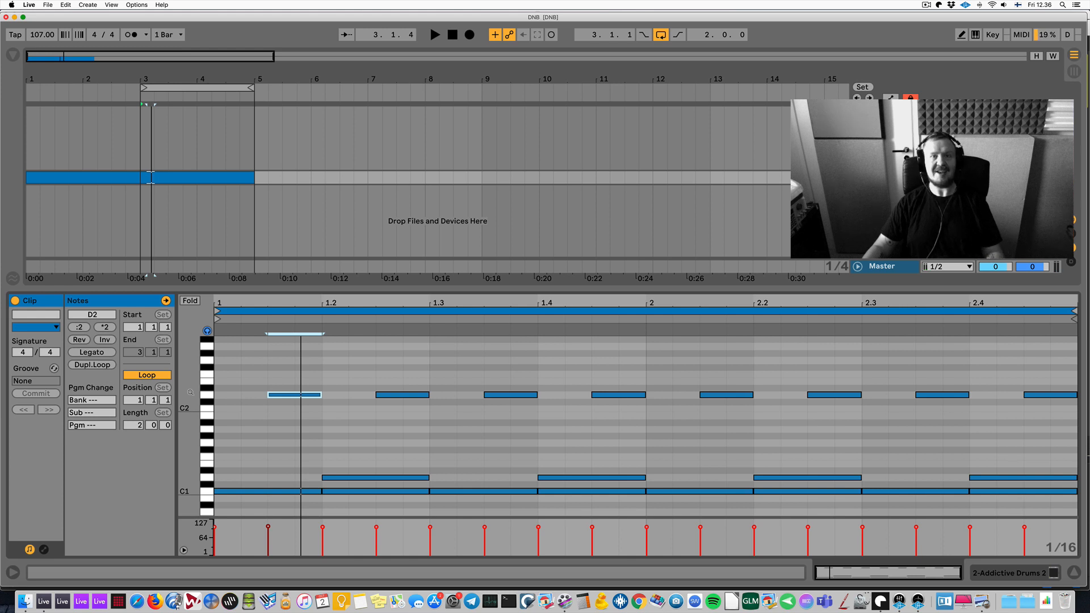
Step: Replay the looped pattern with the C1, D1 and D2 note rows all in view
key(space)
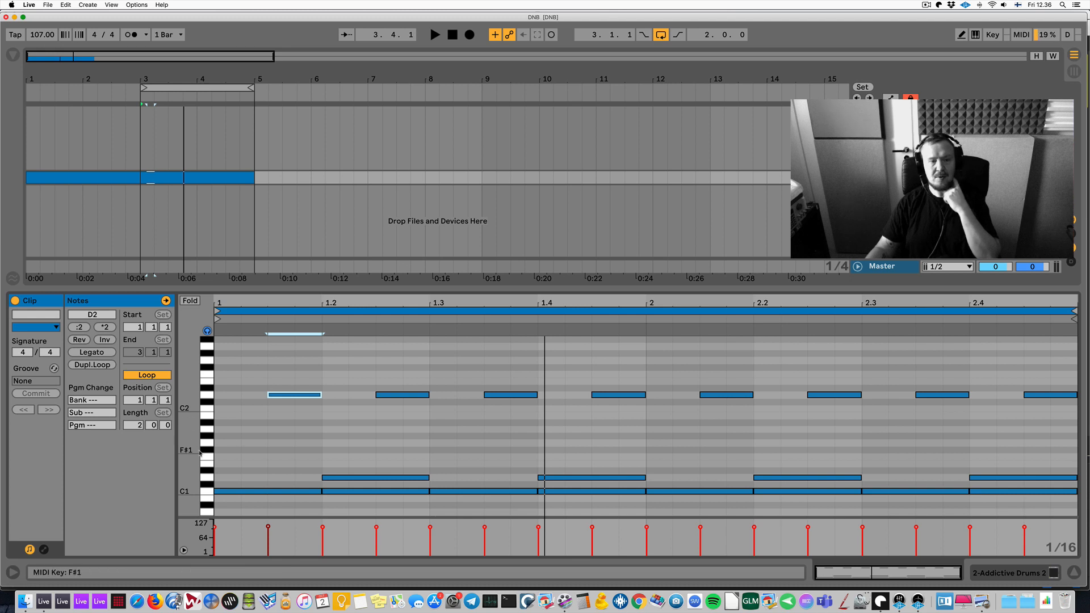
drag(190, 452, 198, 453)
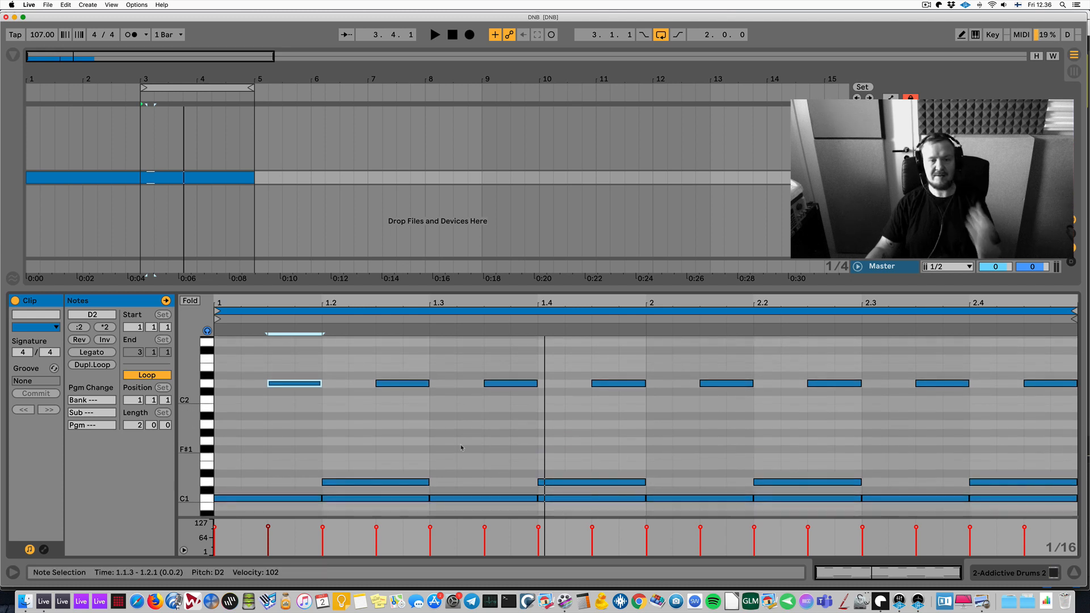
scroll(461, 448, down, 1)
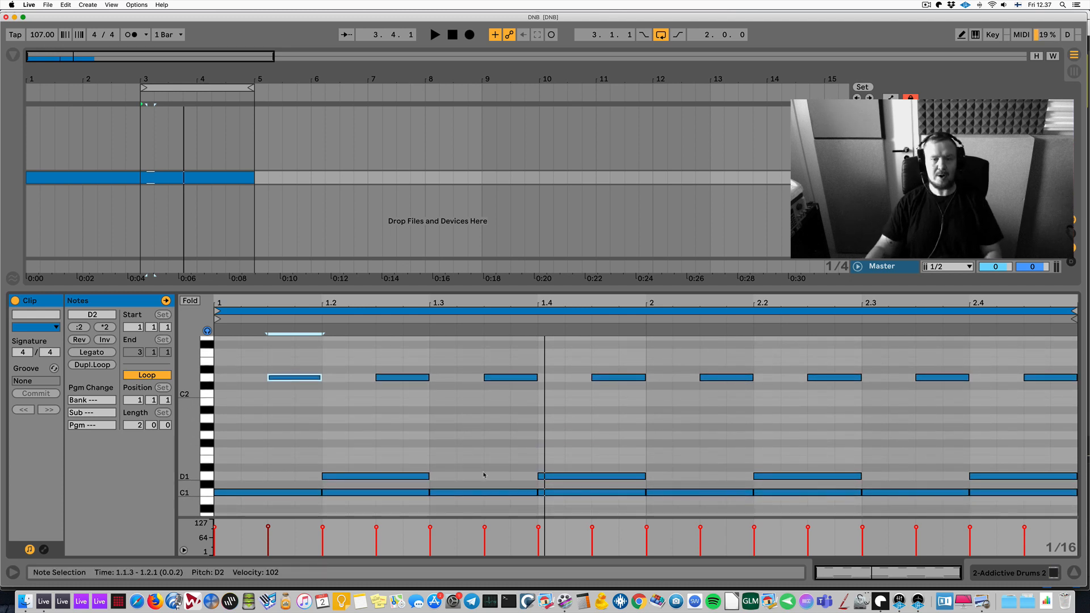
key(space)
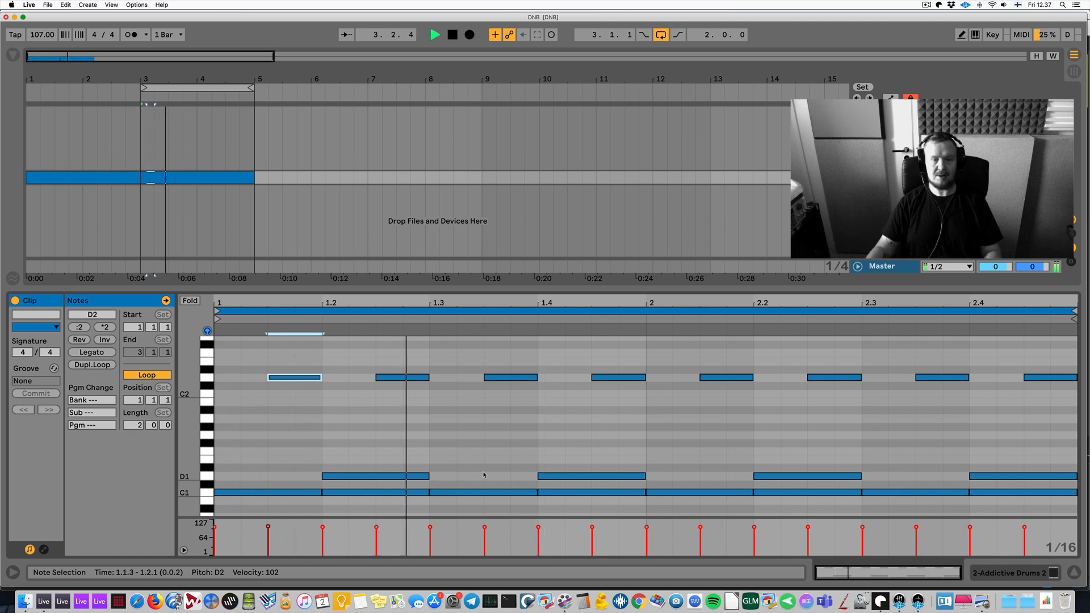
key(space)
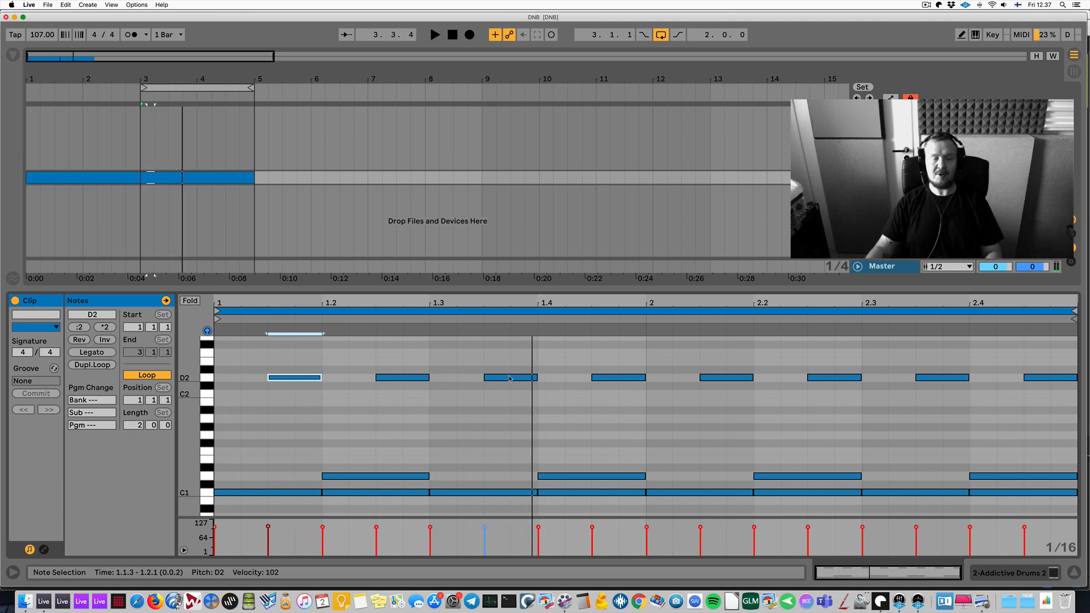
click(484, 493)
key(shift+Left)
key(shift+Left)
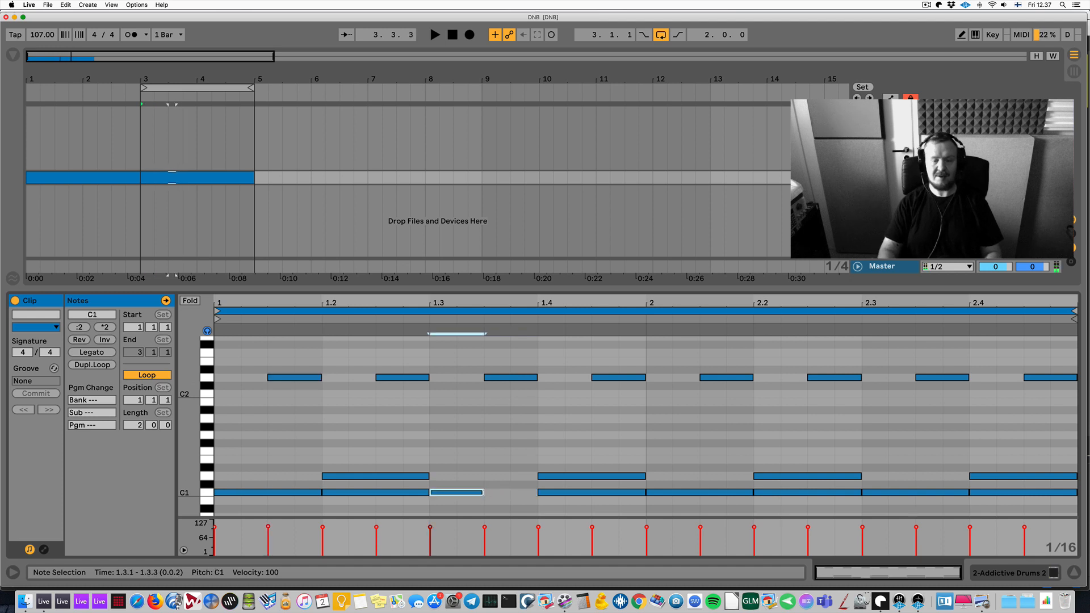
key(shift+Right)
key(shift+Right)
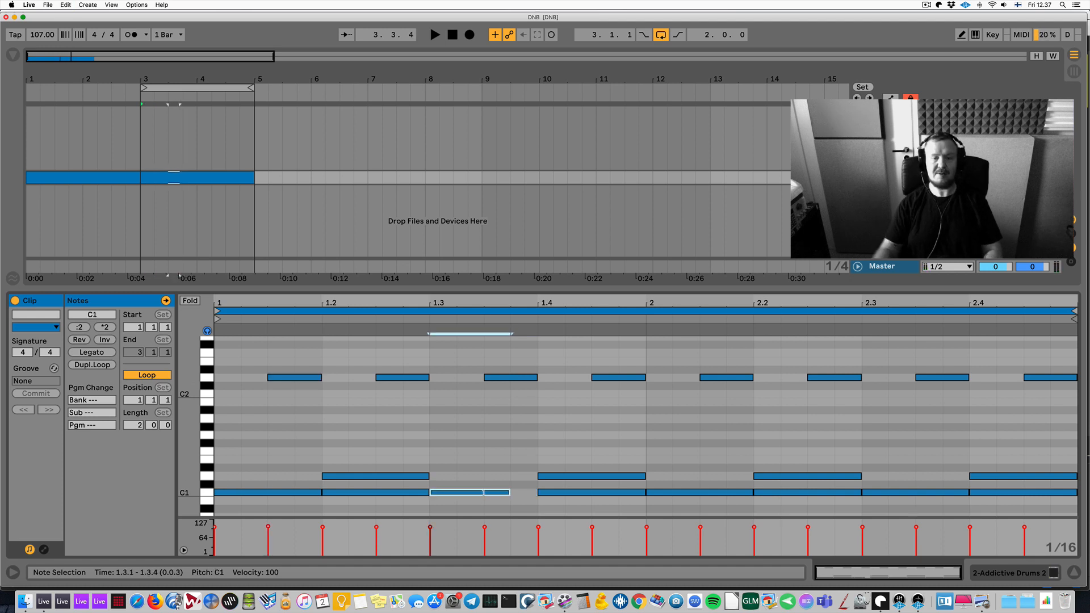
Step: Shorten the C1 kick at beat 2.3 to half a beat, move it to 2.3.3 and play the result
click(887, 495)
key(shift+Left)
key(shift+Left)
key(Right)
key(Right)
key(space)
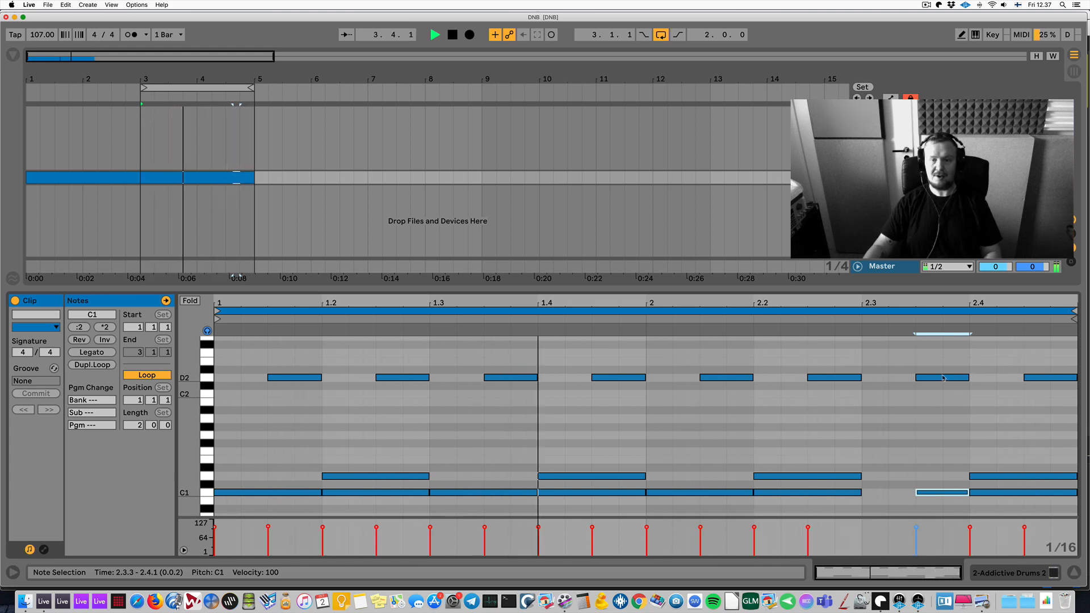
key(space)
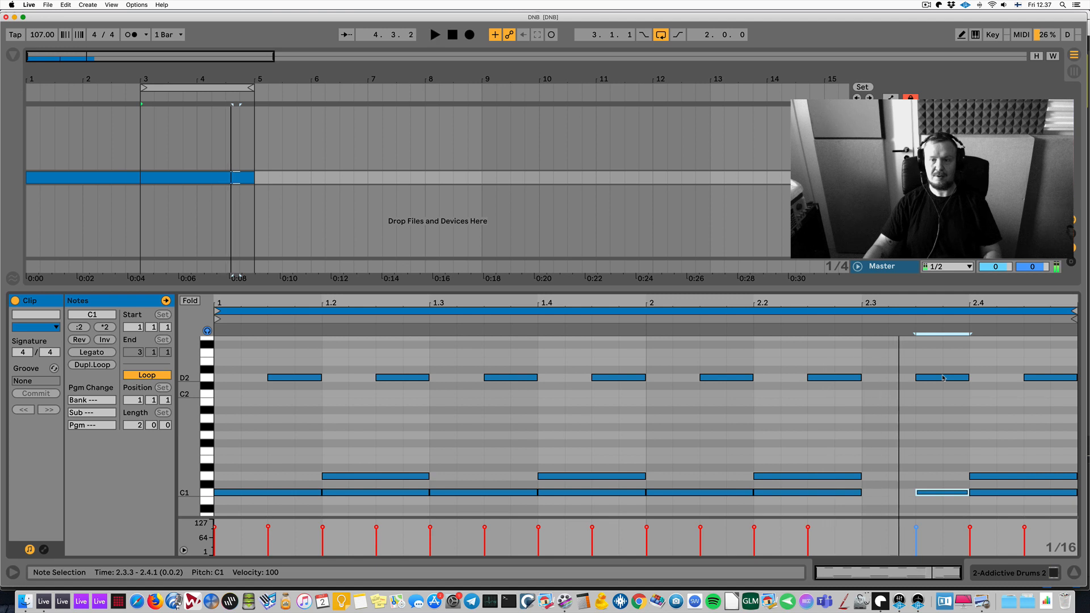
Step: Copy the D2 note at 2.3.3 to beat 2.3 and play with only the clip's second bar looped
drag(942, 378, 890, 379)
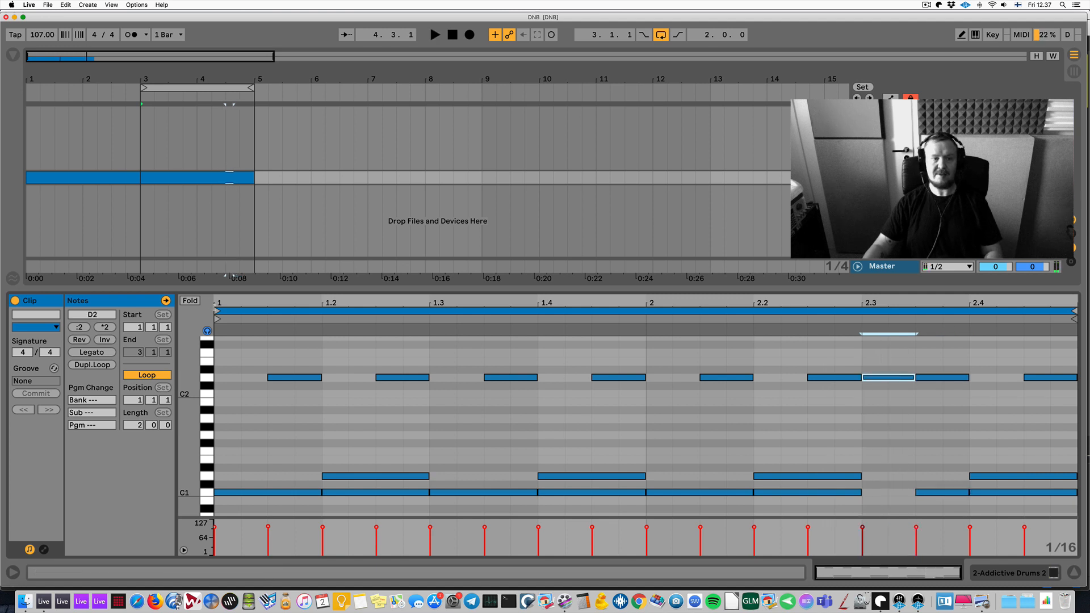
drag(214, 308, 647, 309)
key(space)
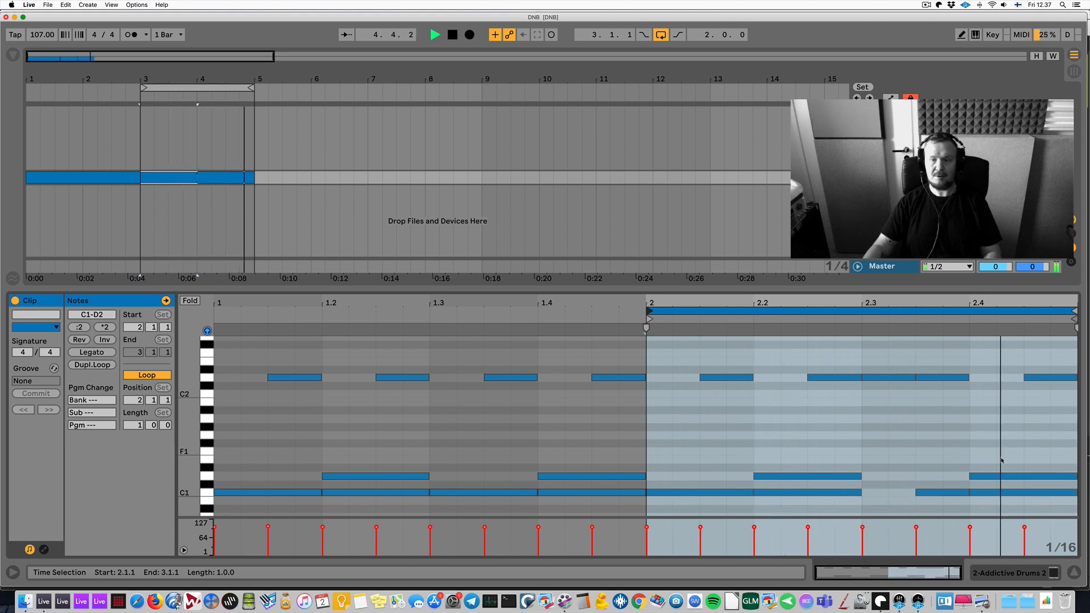
Step: Deactivate the D2 note at 2.3.3 and play the clip with its loop extended back to both bars
click(954, 378)
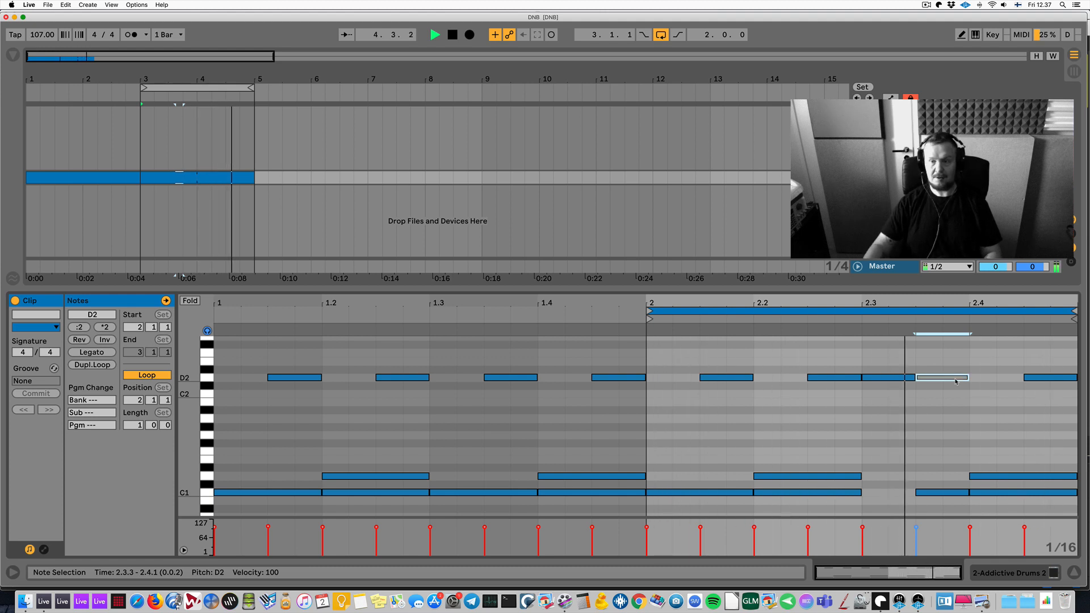
key(space)
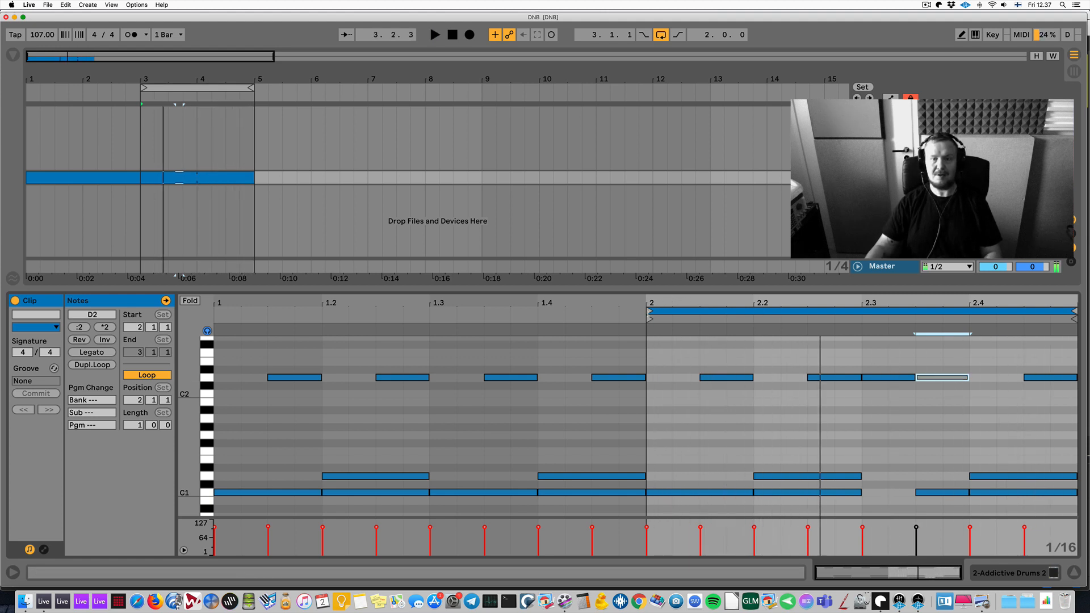
drag(648, 313, 216, 312)
key(space)
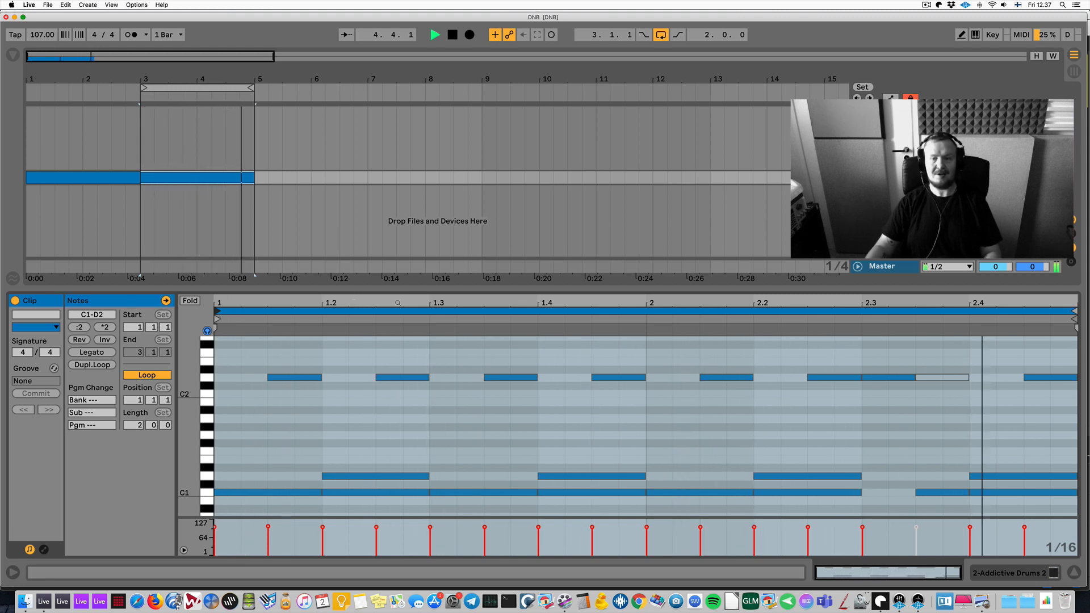
key(space)
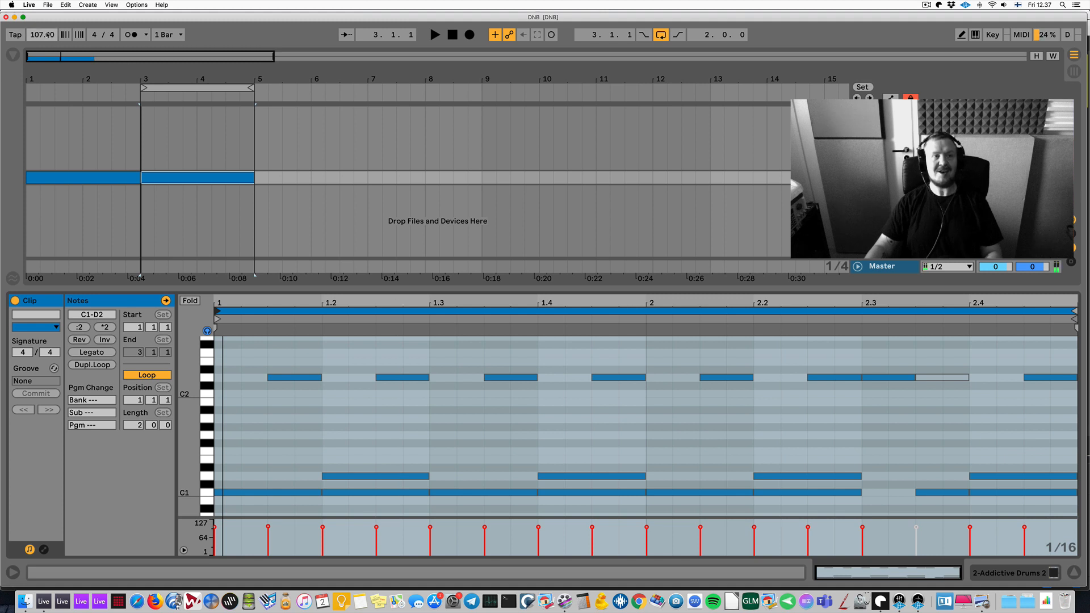
Step: Set the tempo to 161 BPM and play the clip, looping both bars and then only the second bar
drag(46, 35, 47, 3)
key(space)
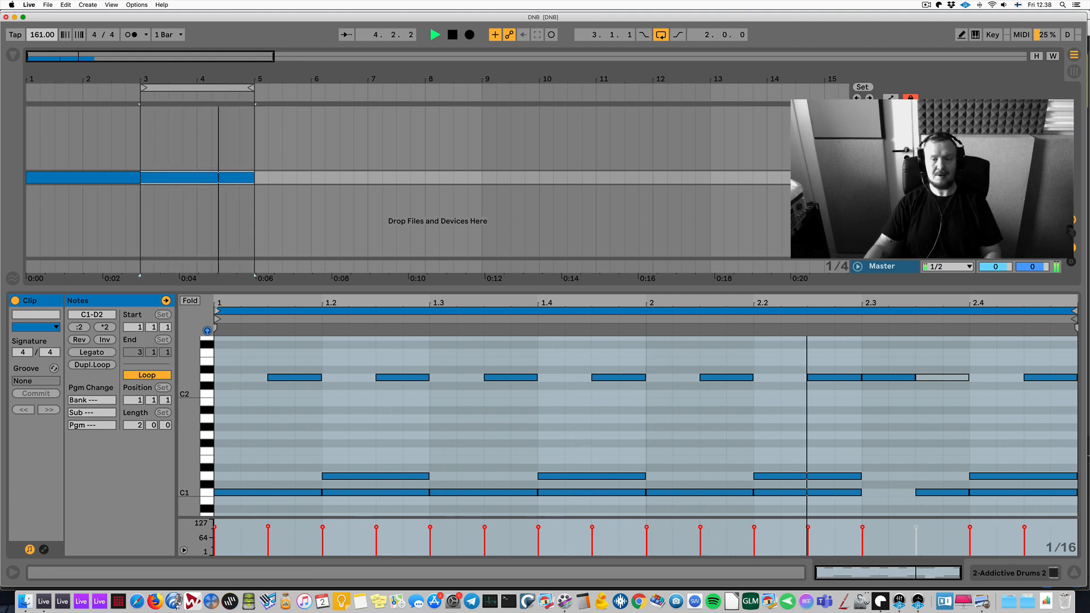
key(space)
drag(217, 311, 649, 313)
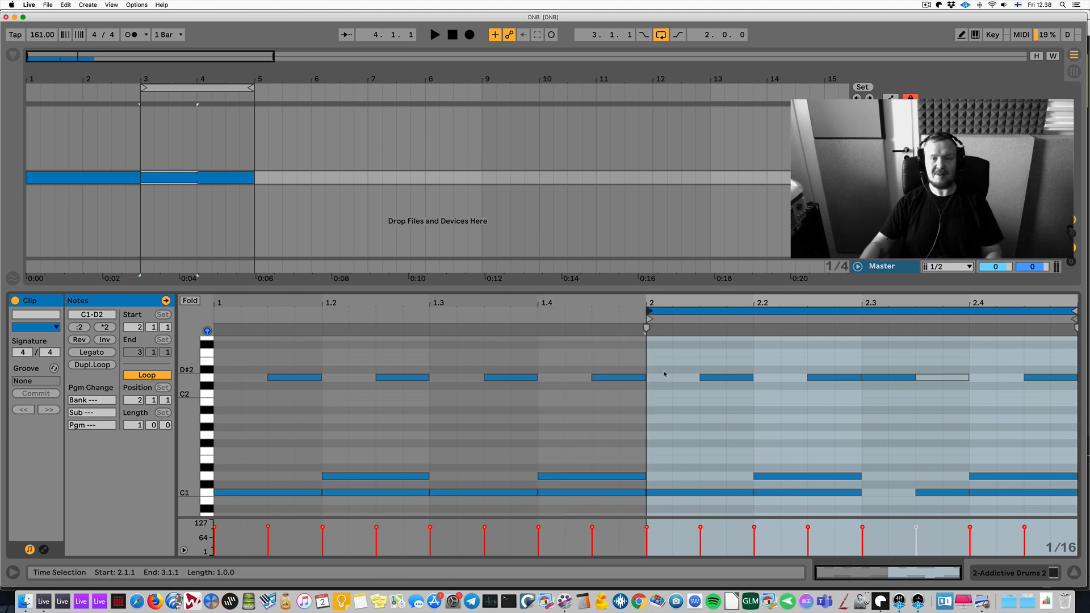
key(space)
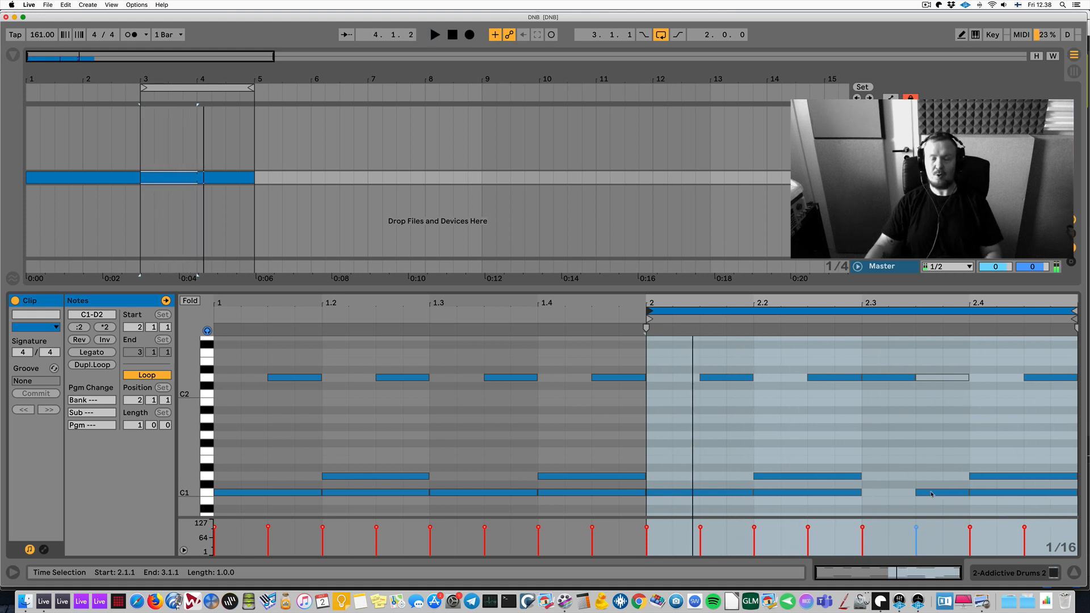
Step: Restore the straight pattern in beat 2.3 with a one-beat C1 kick at 2.3 and only the D2 note at 2.3.3 active
drag(930, 494, 969, 492)
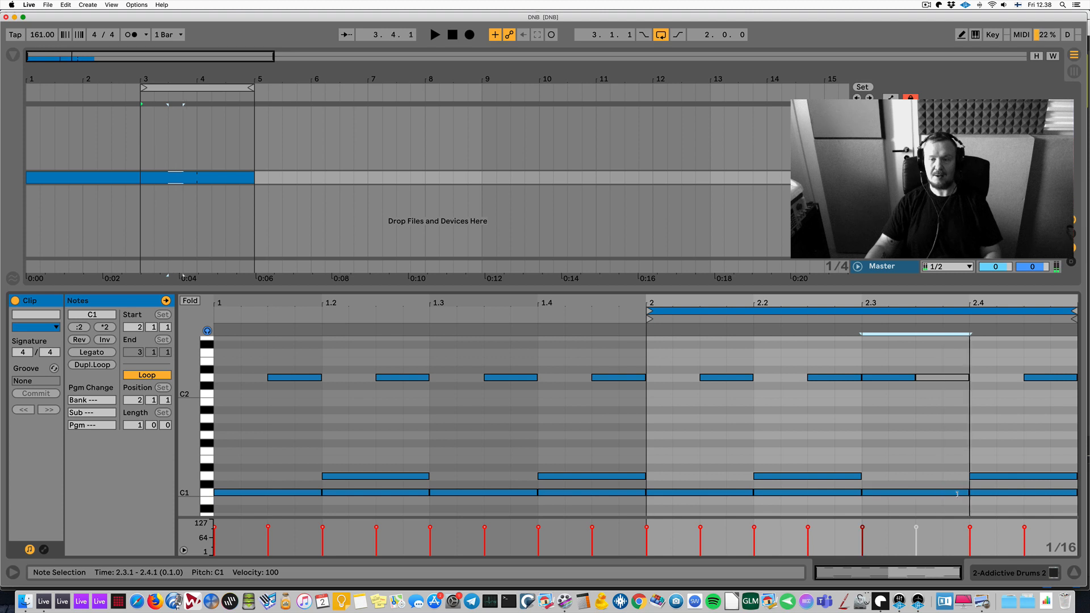
click(904, 377)
drag(933, 382, 933, 381)
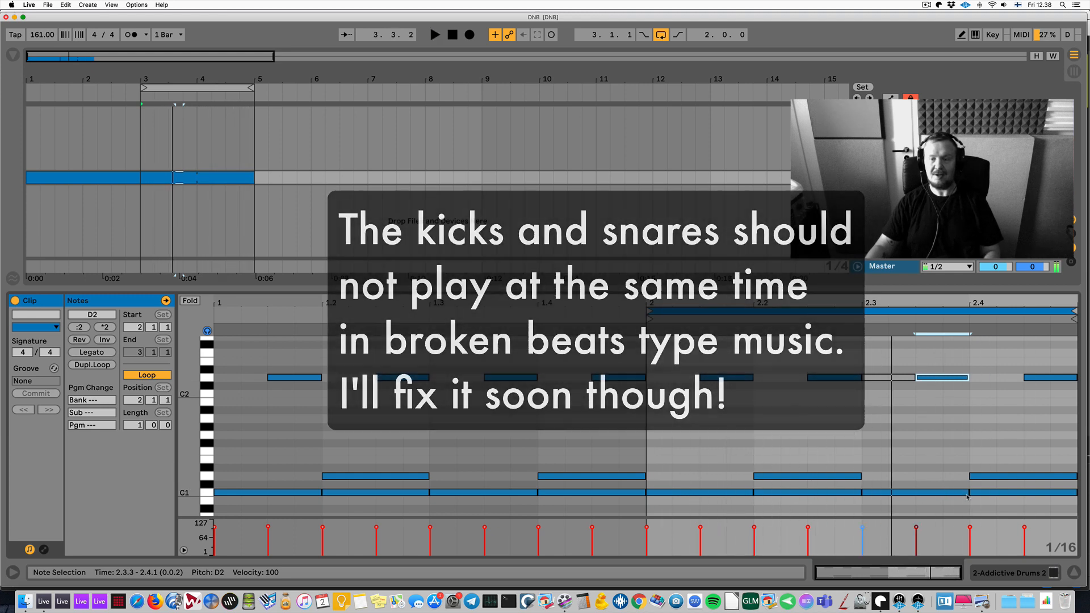
Step: Shorten the C1 kick at 2.3 to half a beat and move it to 2.3.3
drag(967, 492, 923, 499)
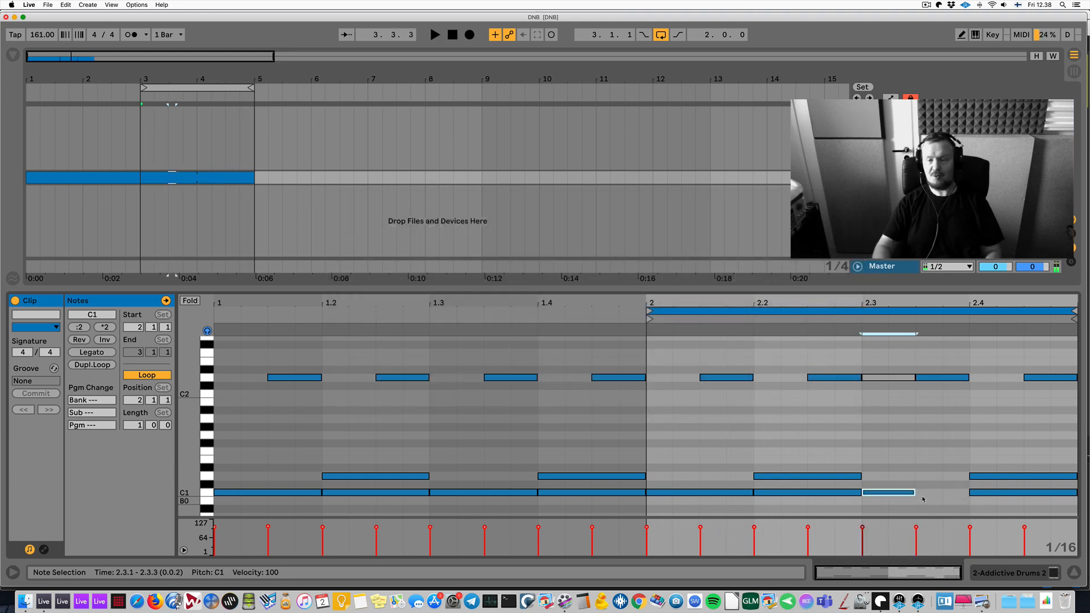
key(Right)
key(Right)
Step: Deactivate the D2 note at 2.3.3, reactivate the D2 note at 2.3 and play the looped second bar
click(932, 378)
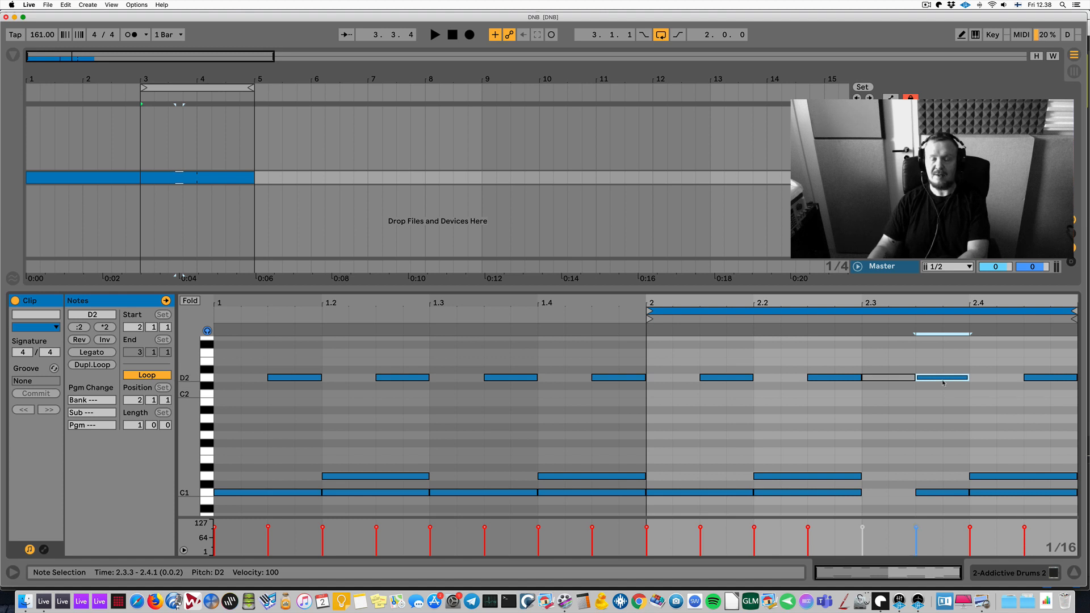
key(0)
click(899, 379)
key(0)
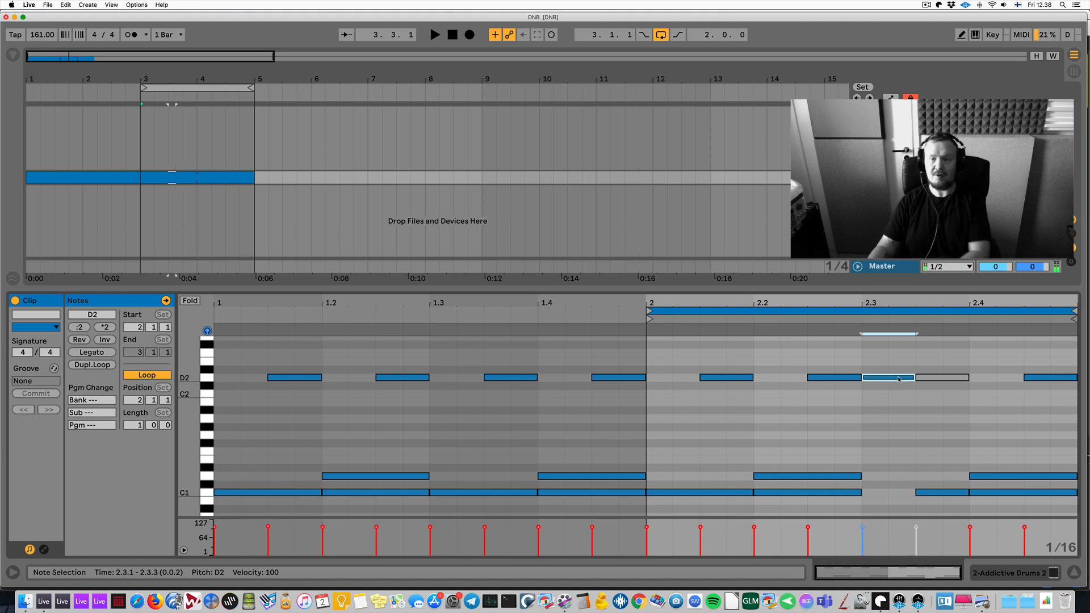
key(space)
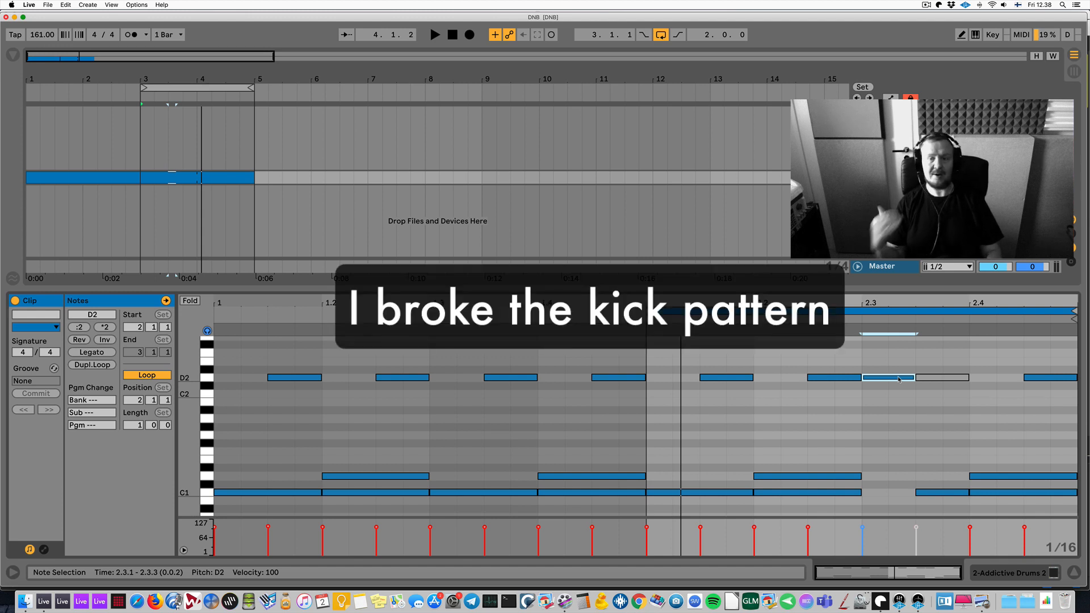
Step: Widen the note grid to 1/8 and move the C1 kick at 2.3.3 one grid step earlier and back
click(1047, 503)
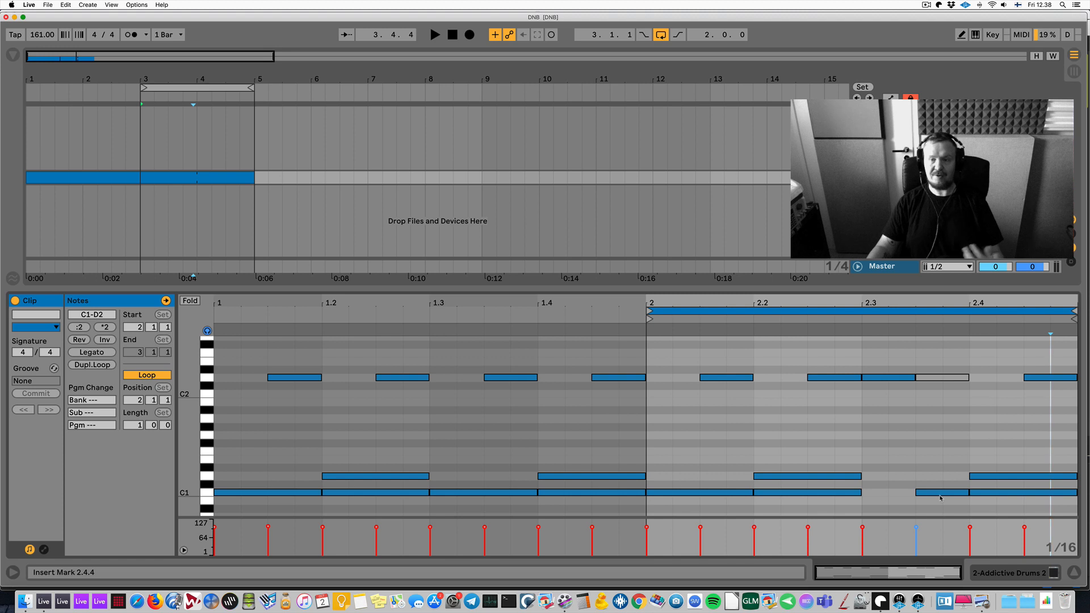
key(super+2)
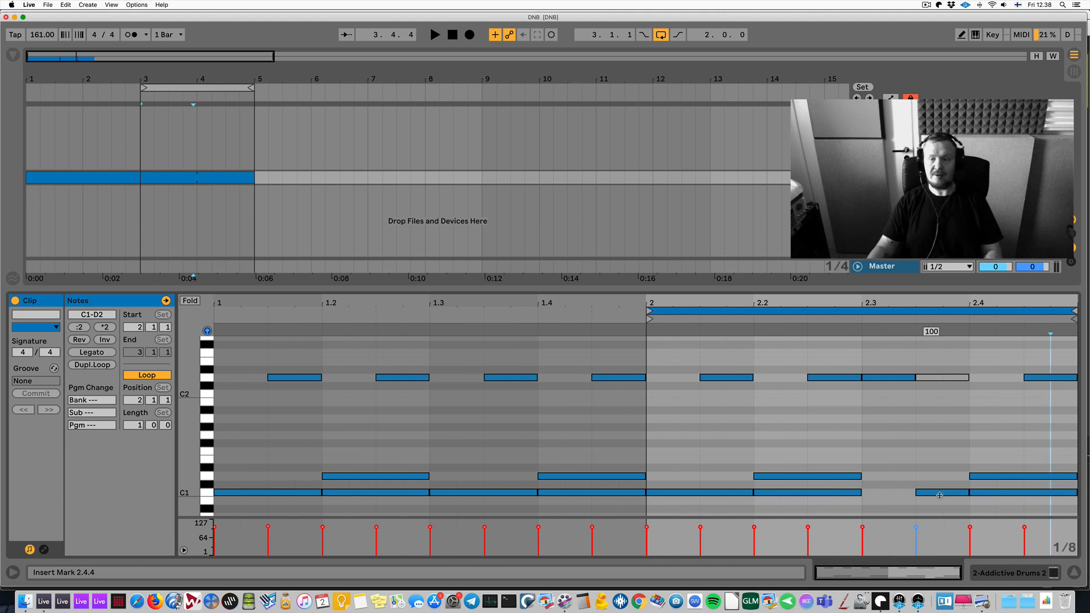
click(940, 493)
key(Left)
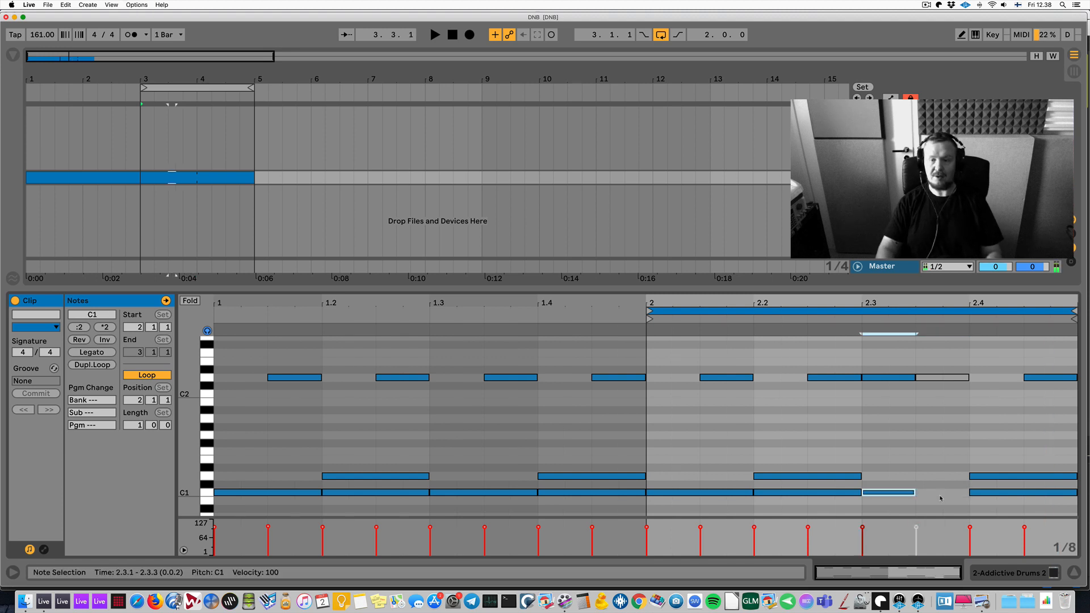
key(Right)
Step: Select the time range from 2.1.1 to 2.3.1 in the clip and play the looped second bar
click(674, 441)
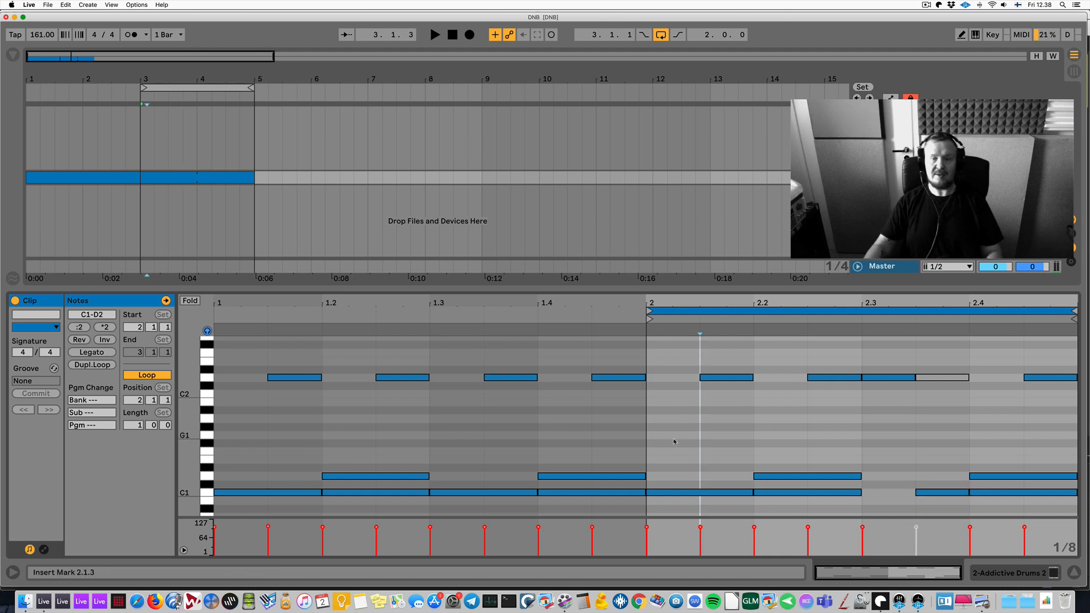
key(shift+Left)
key(shift+Right)
key(shift+Right)
key(shift+Right)
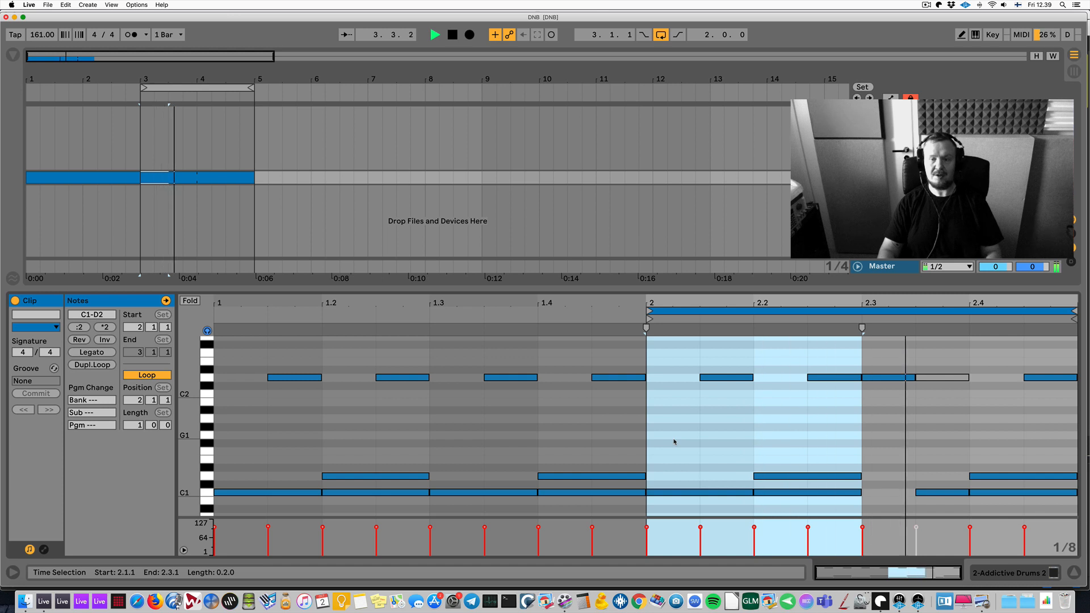
Step: Delete the deactivated D2 note at 2.3.3
click(913, 454)
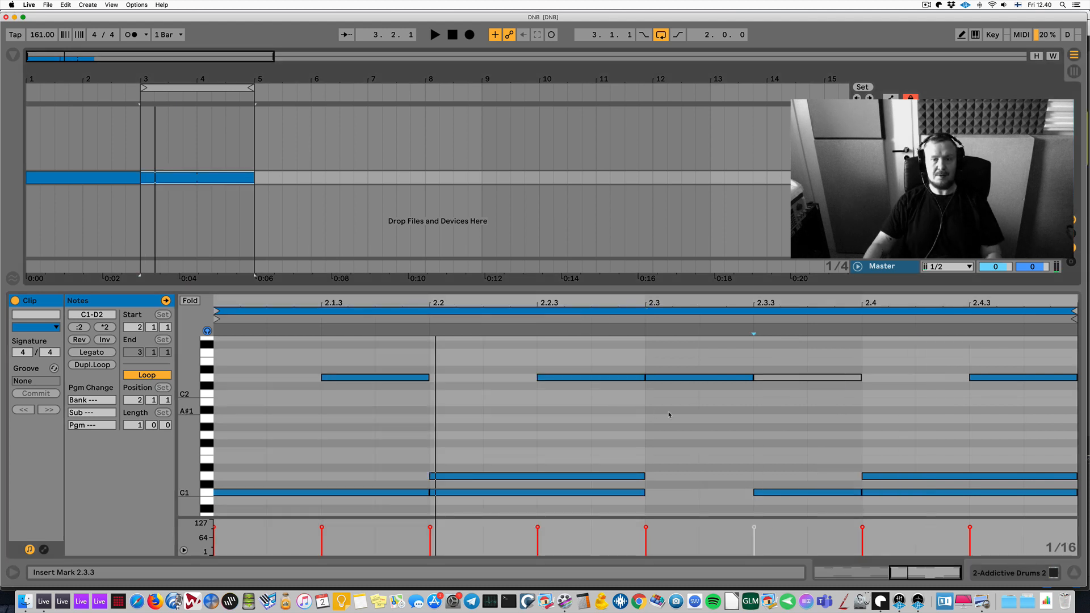
click(669, 415)
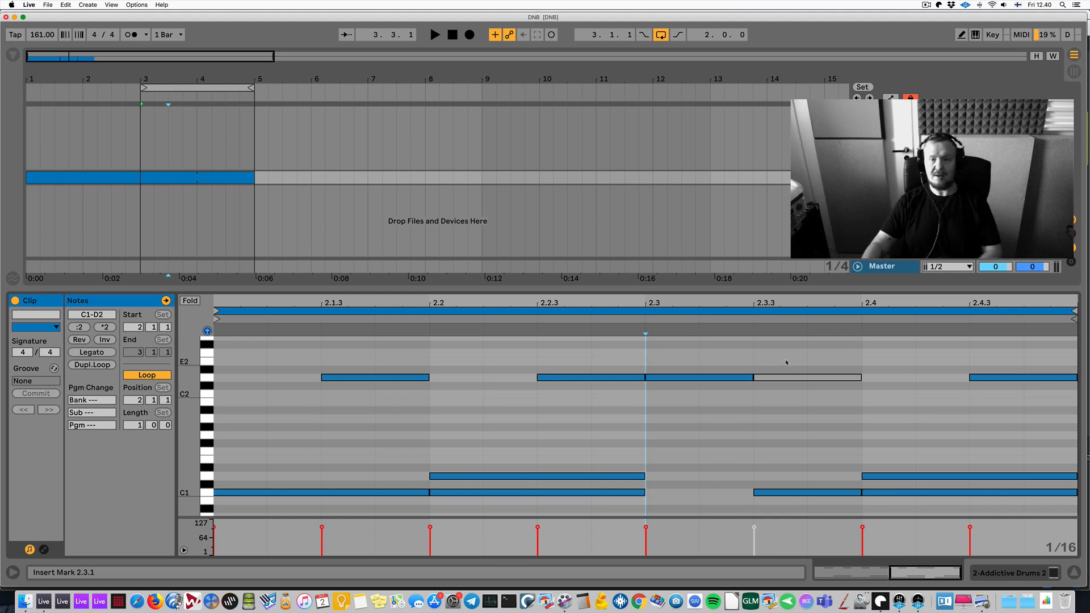
click(786, 377)
key(Delete)
Step: Reverse the D2 and C1 notes in beat 2.3 back and forth during playback to compare both orders
drag(708, 360, 791, 508)
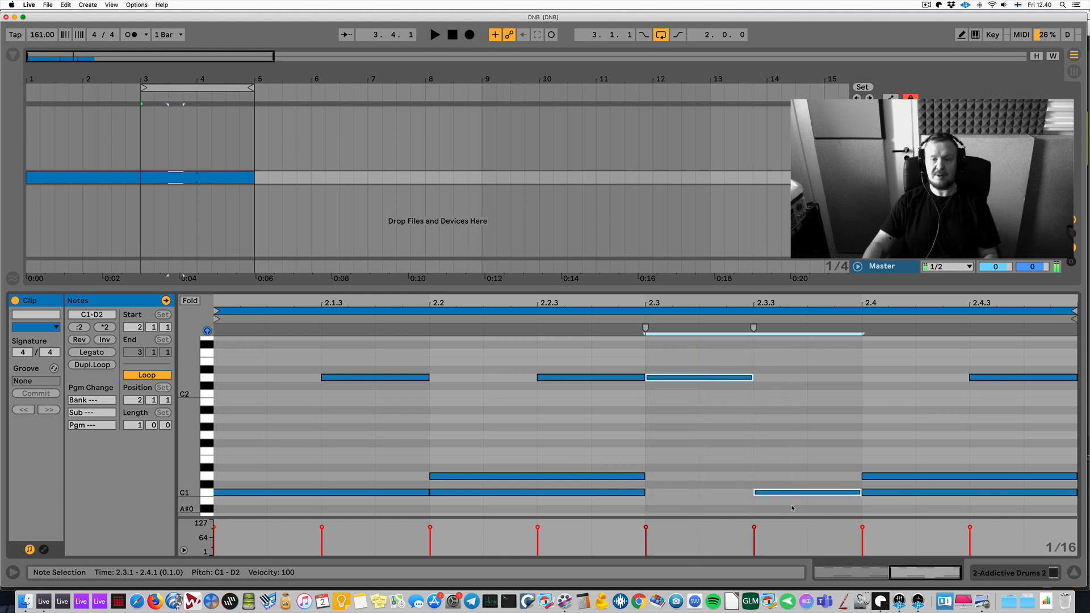
click(75, 343)
key(space)
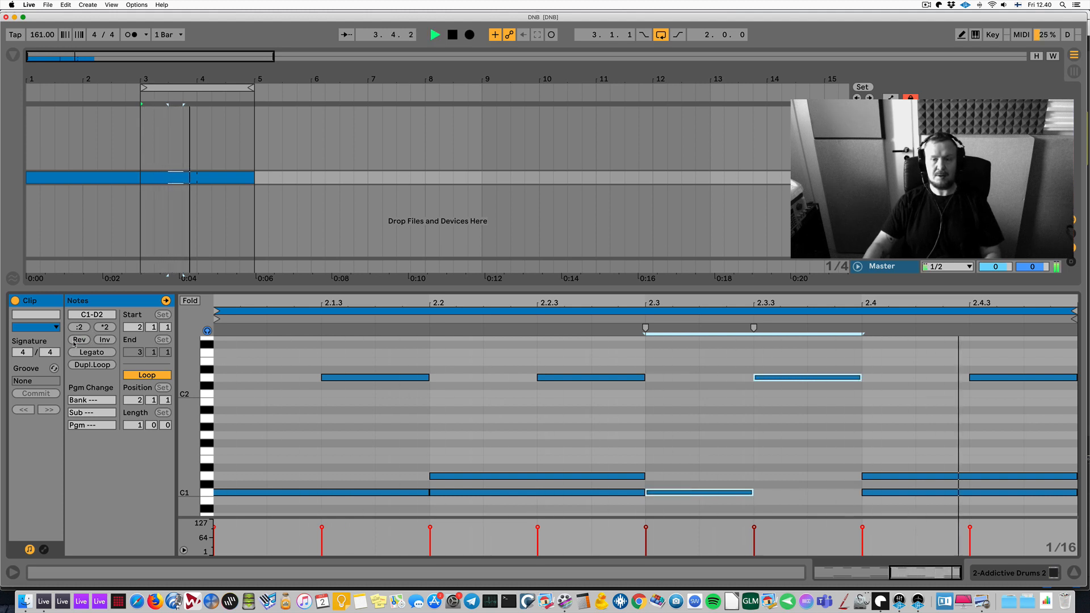
click(74, 343)
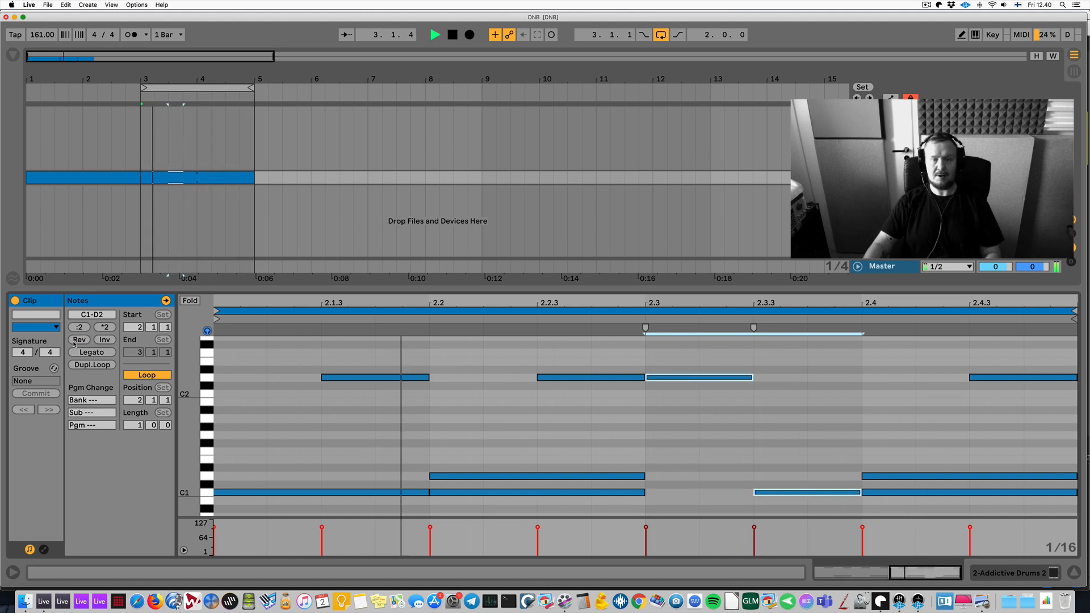
click(75, 342)
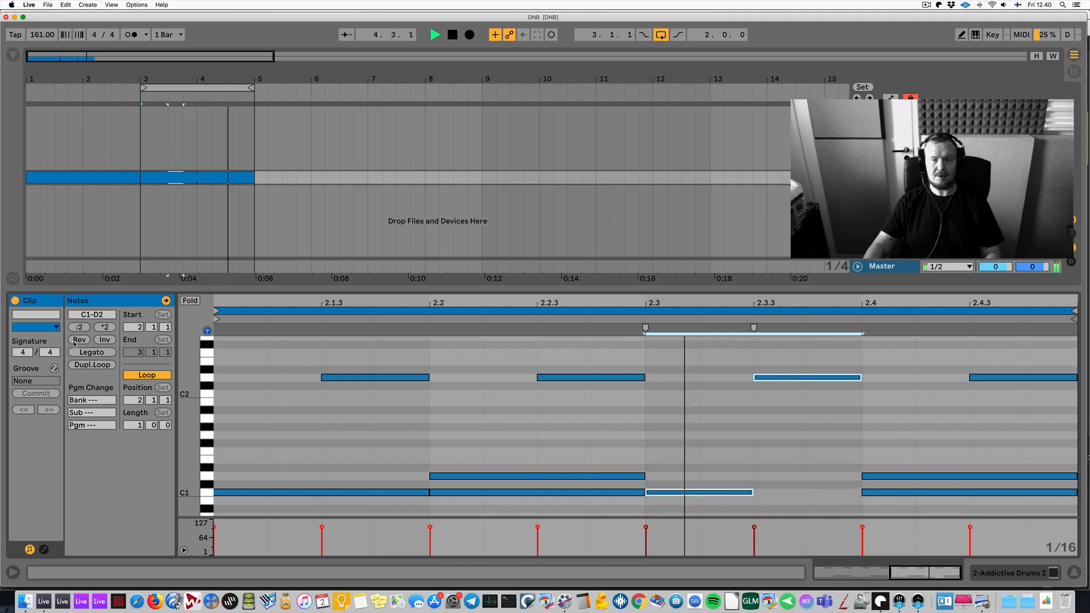
click(74, 342)
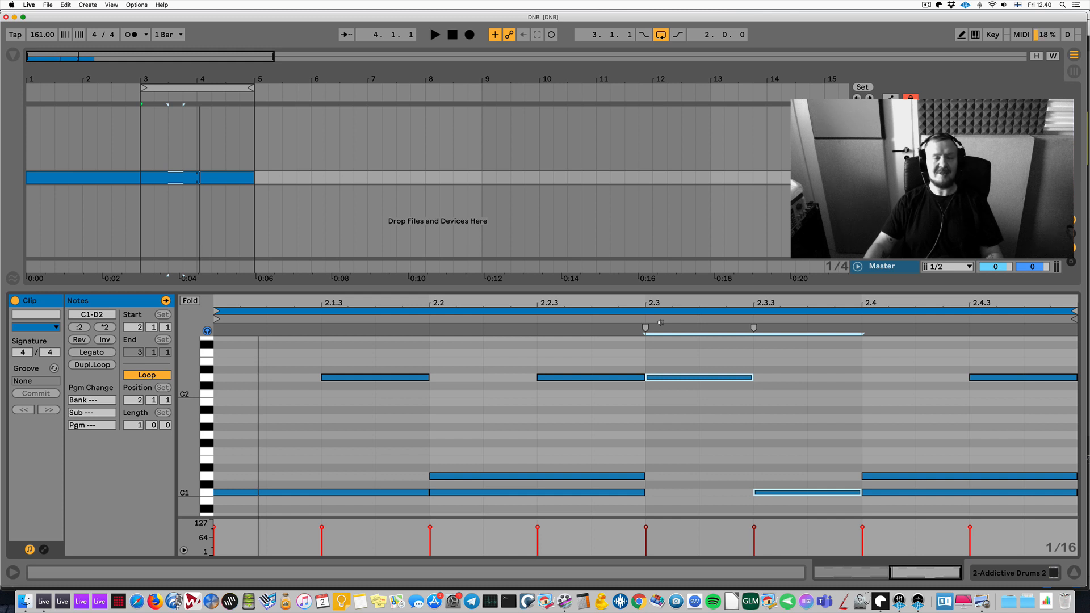
Step: Replace the first bar's notes with the second bar's broken pattern and duplicate the one-bar loop to fill both bars
drag(632, 303, 855, 303)
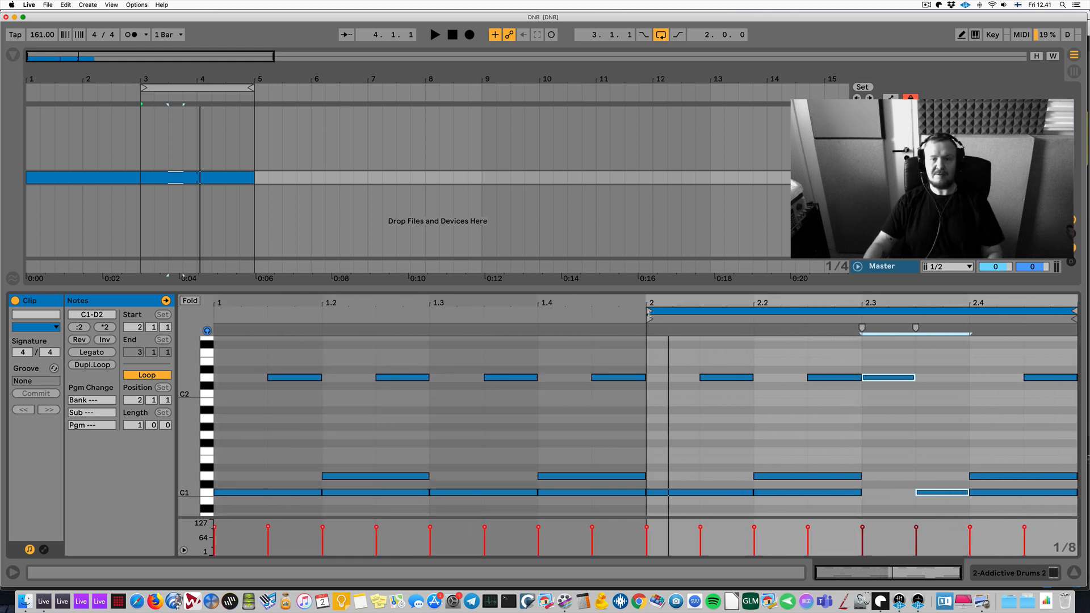
drag(647, 337, 1079, 495)
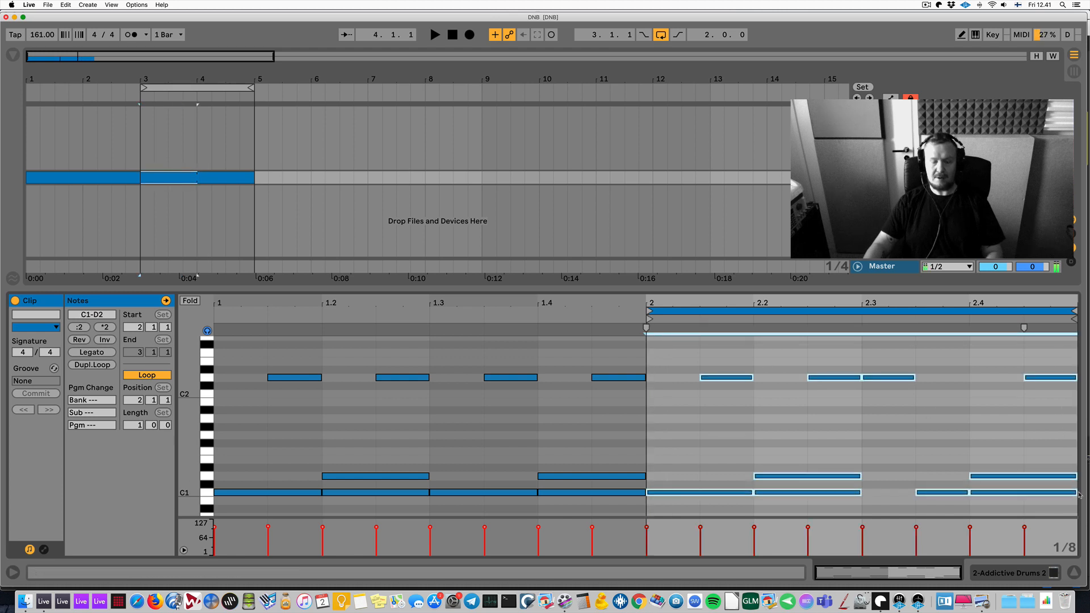
key(Delete)
key(super+a)
key(Delete)
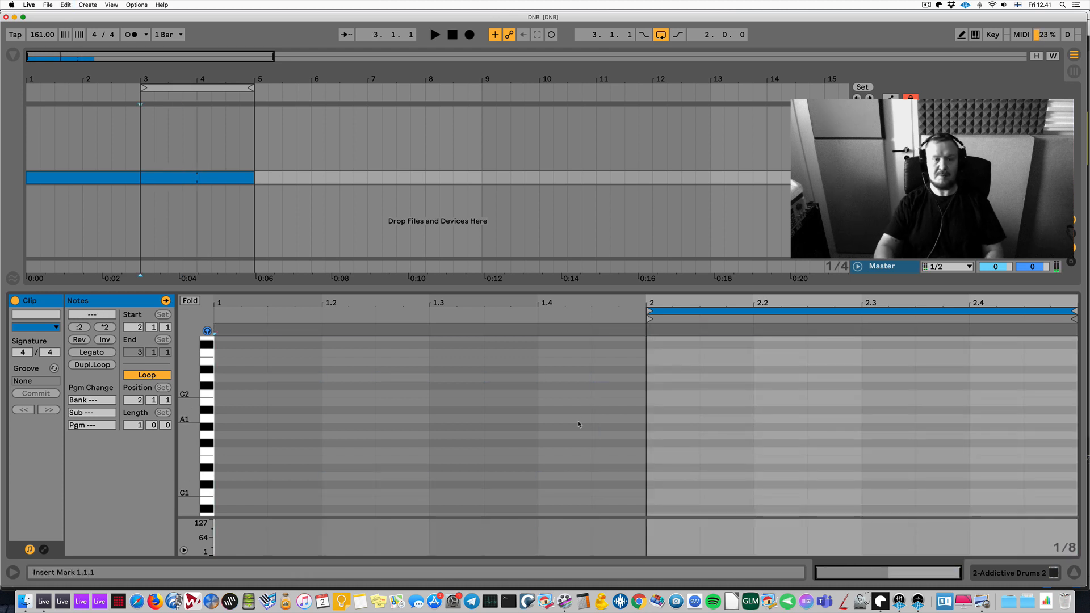
key(super+z)
click(111, 366)
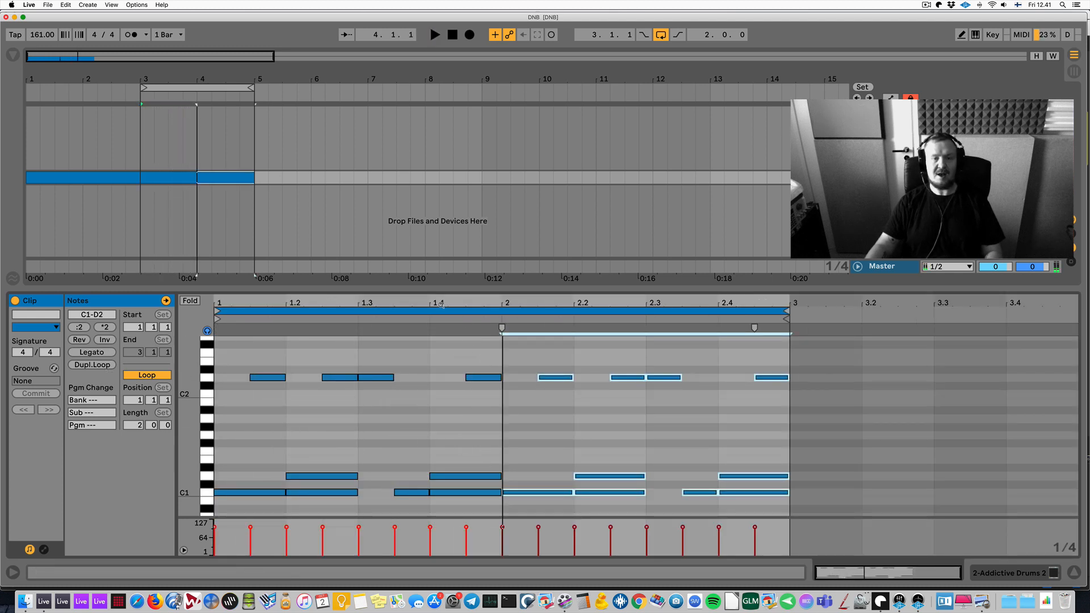
Step: Play the duplicated broken pattern with both bars of the clip in view
drag(440, 304, 543, 336)
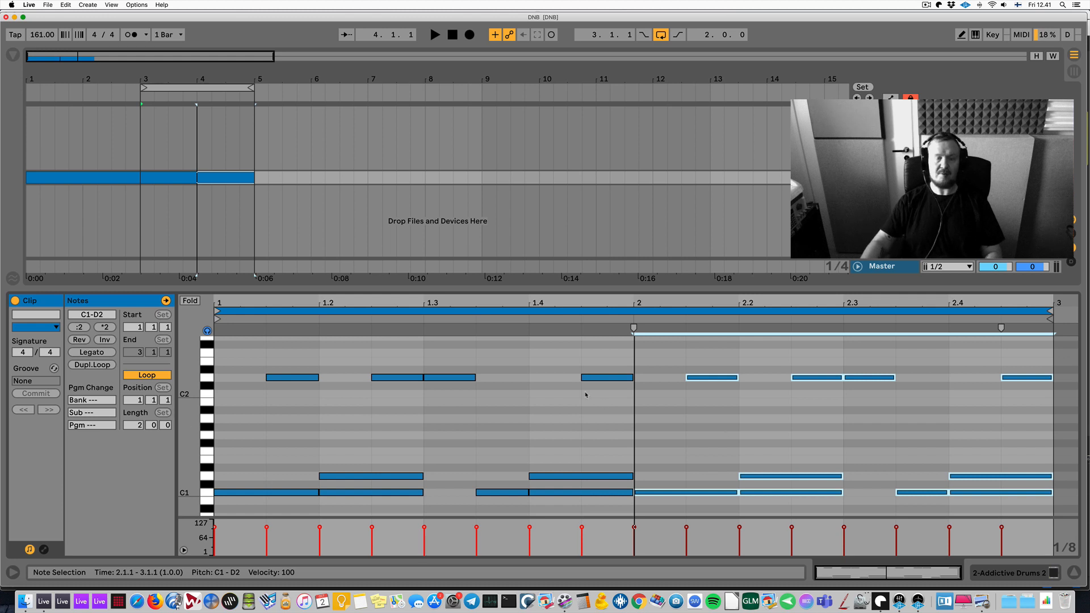
click(529, 438)
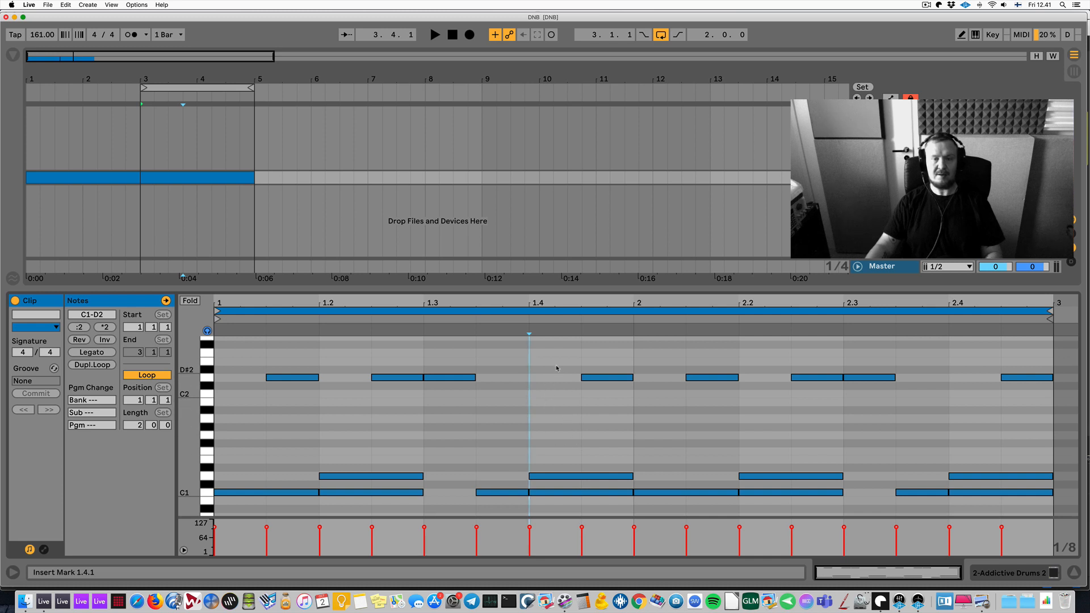
key(space)
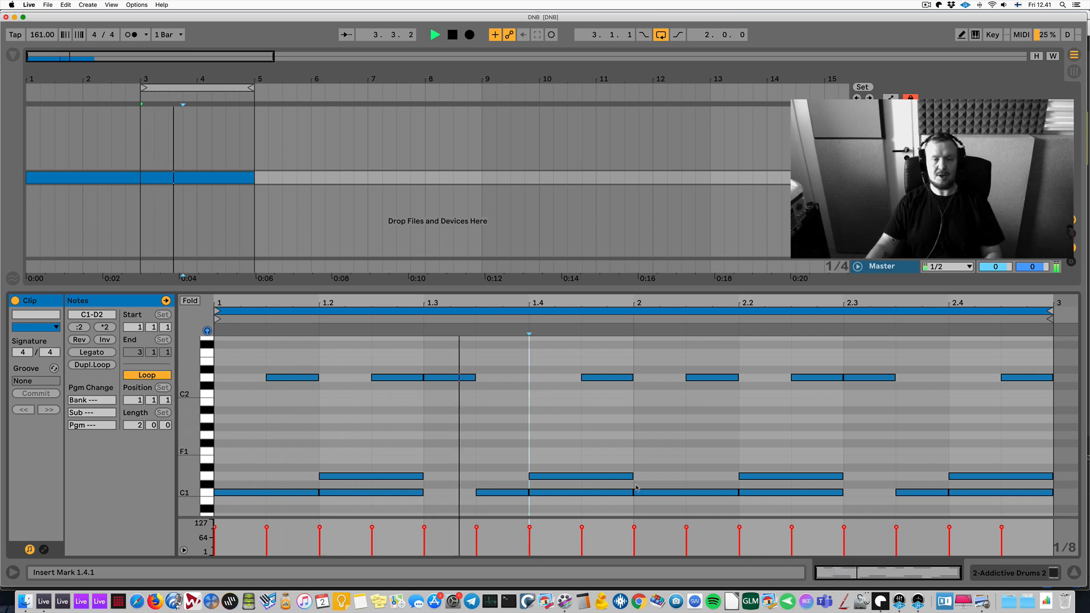
key(space)
Step: Examine the D1 snares at 1.4 and 1.2 and the D2 note at 1.4.3 by selecting each in turn
click(556, 478)
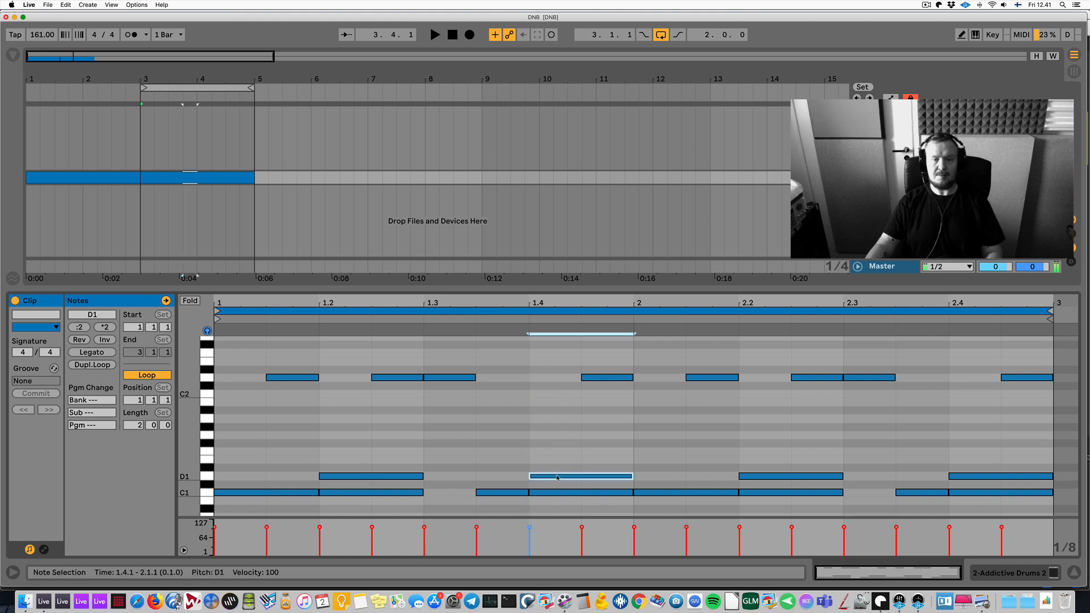
click(619, 377)
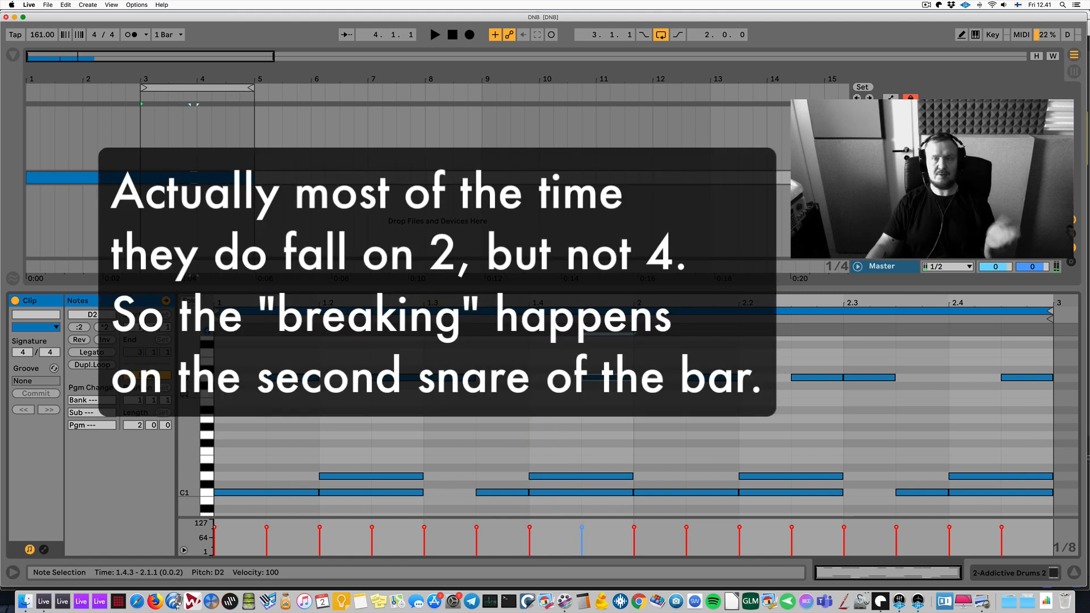
click(355, 477)
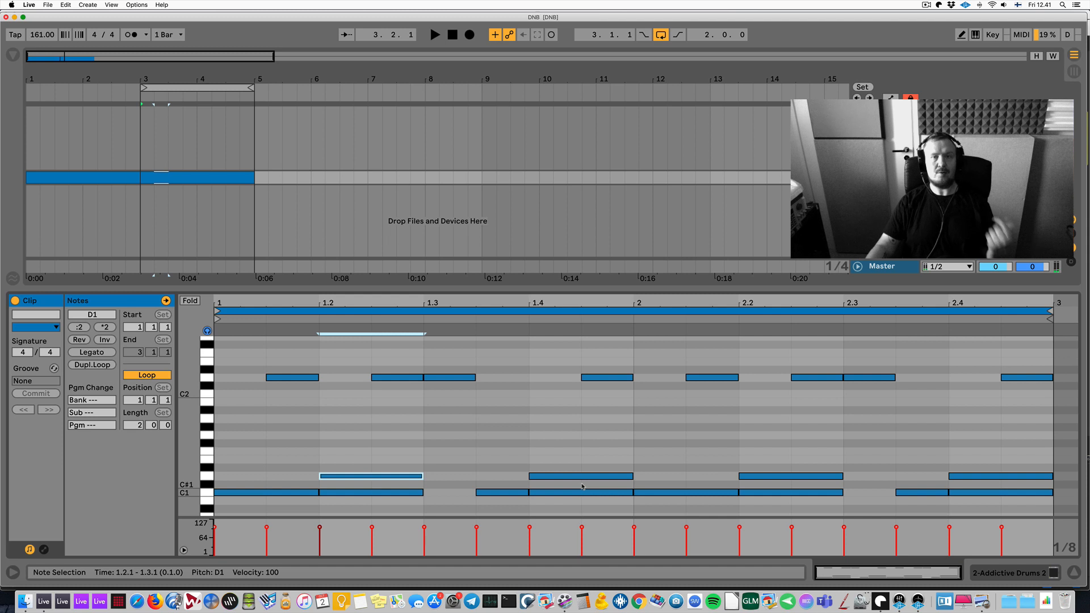
Step: Try to swap the D1 snare at 1.4 with the D2 note at 1.4.3 by shifting each an eighth note
click(573, 477)
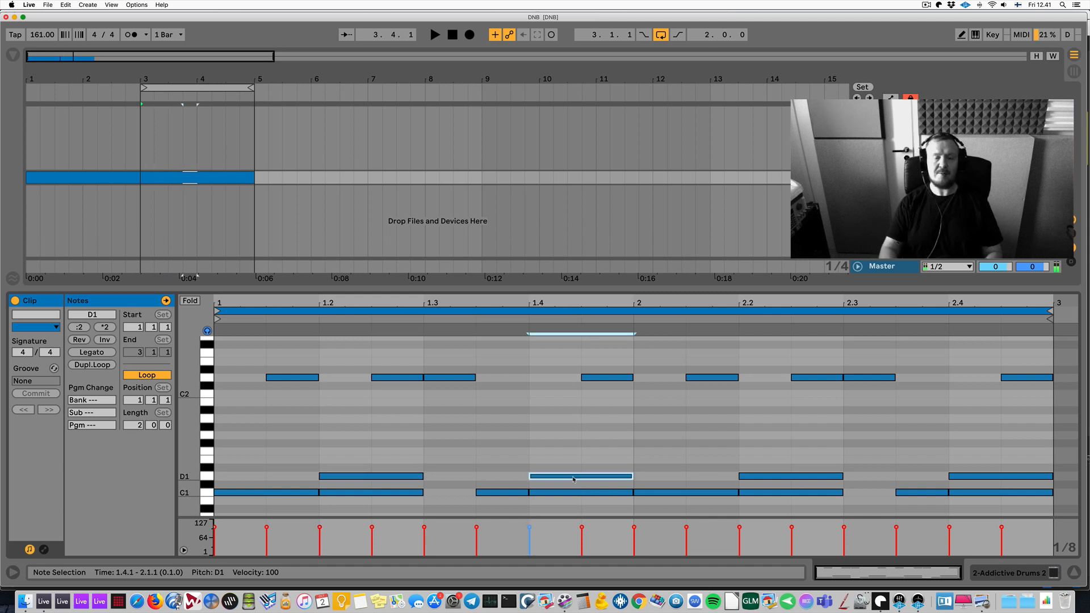
key(Right)
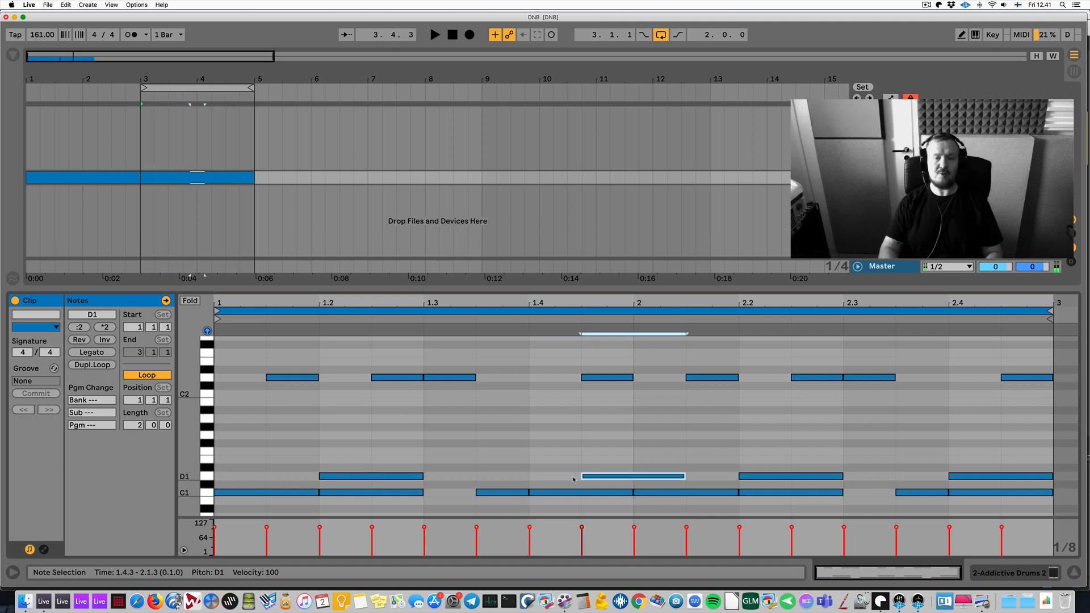
click(614, 379)
key(Left)
key(super+z)
key(super+z)
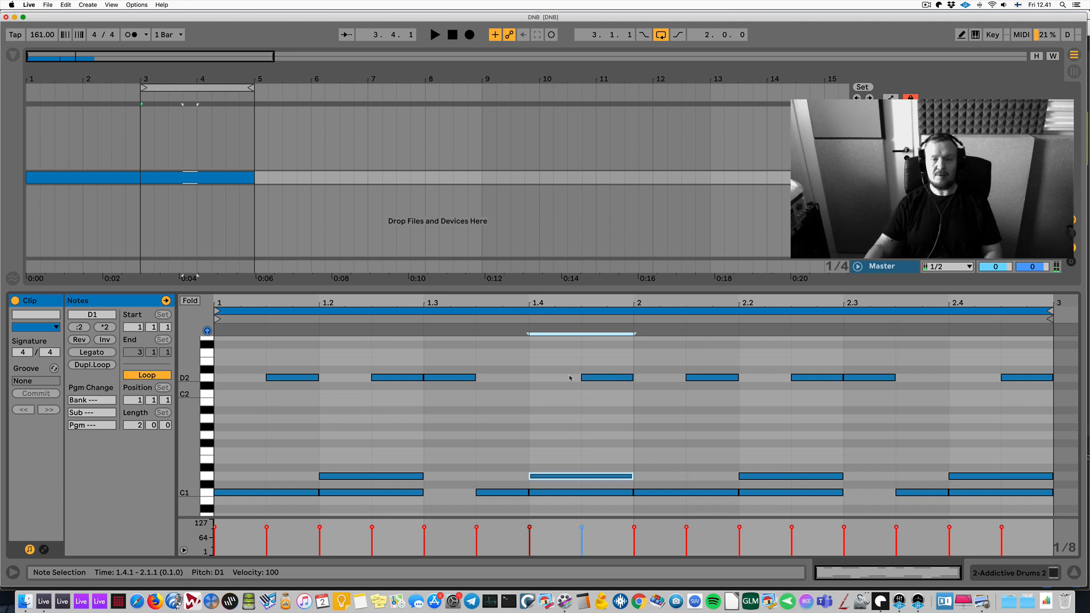
Step: Shorten the D1 snare on beat 1.4 to an eighth note, reverse it together with the D2 note at 1.4.3, and play the result
key(shift+Left)
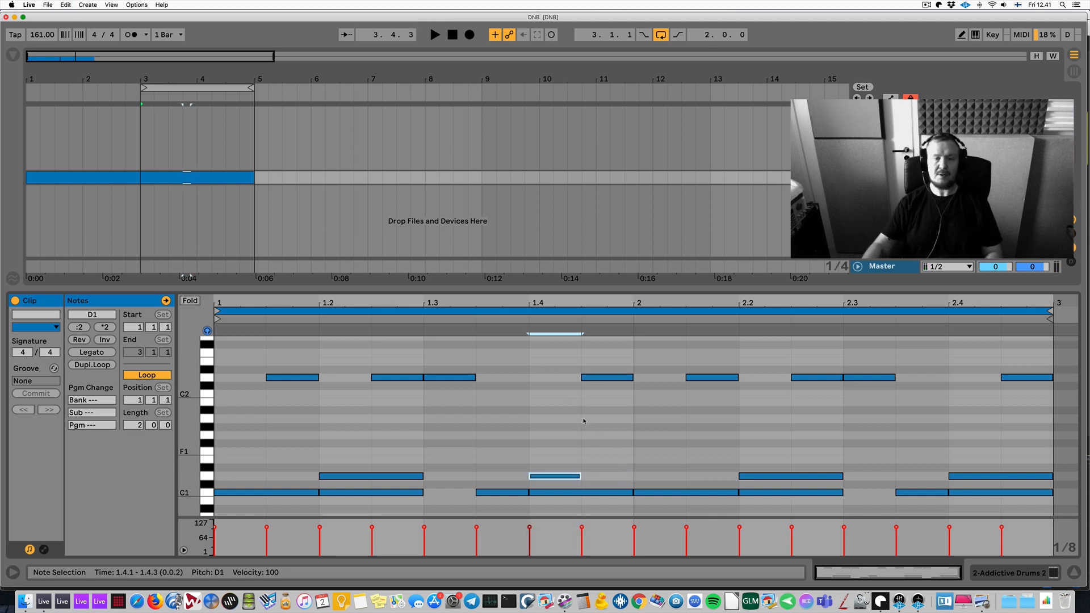
drag(546, 366, 603, 477)
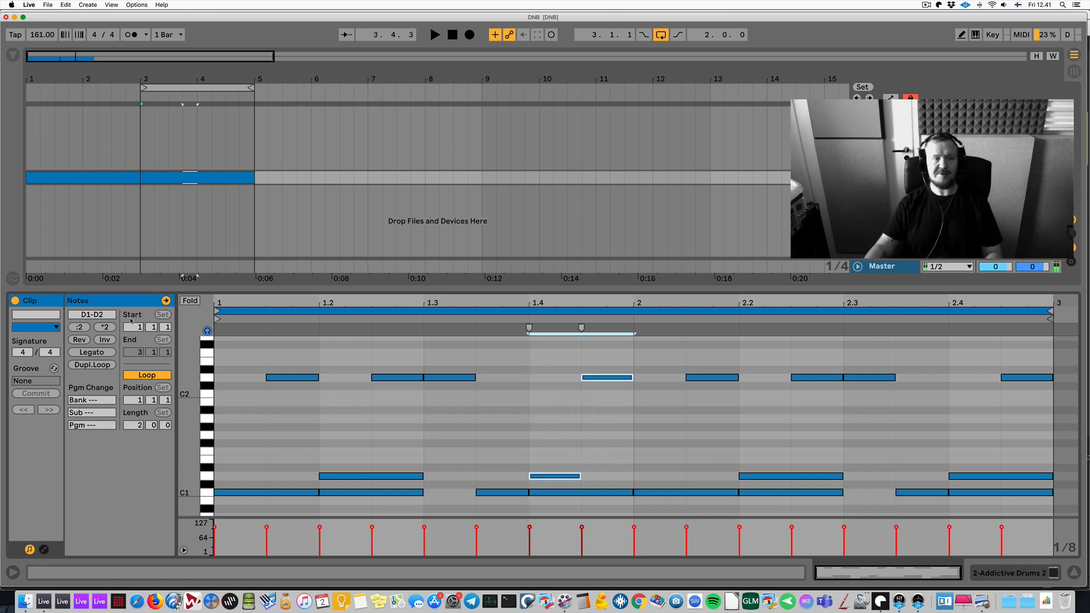
click(82, 339)
key(space)
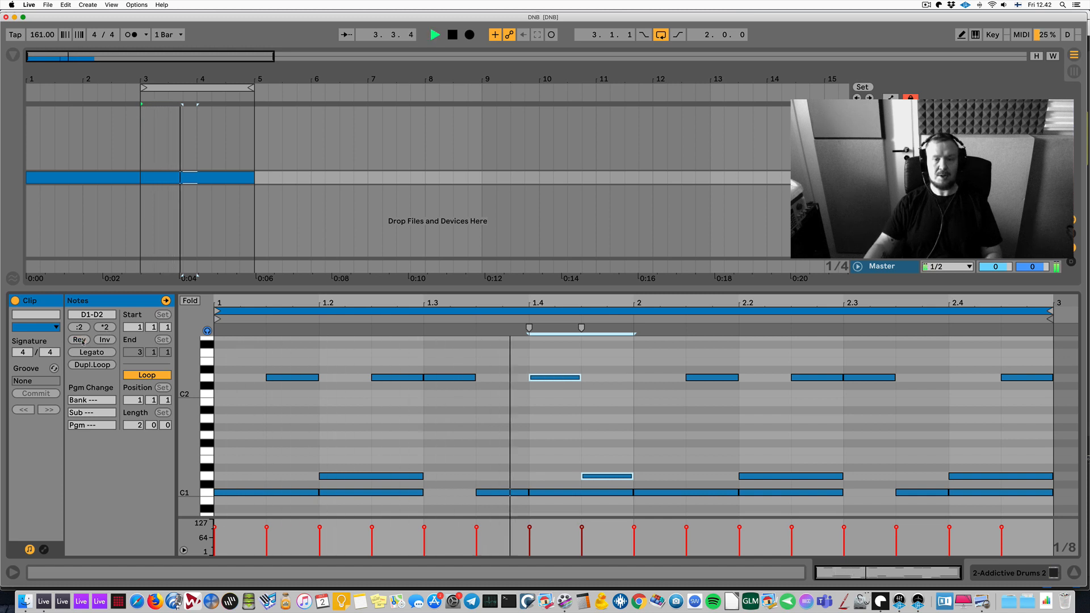
key(space)
Step: Deactivate the C1 kick on beat 1.4 and play the pattern
click(578, 494)
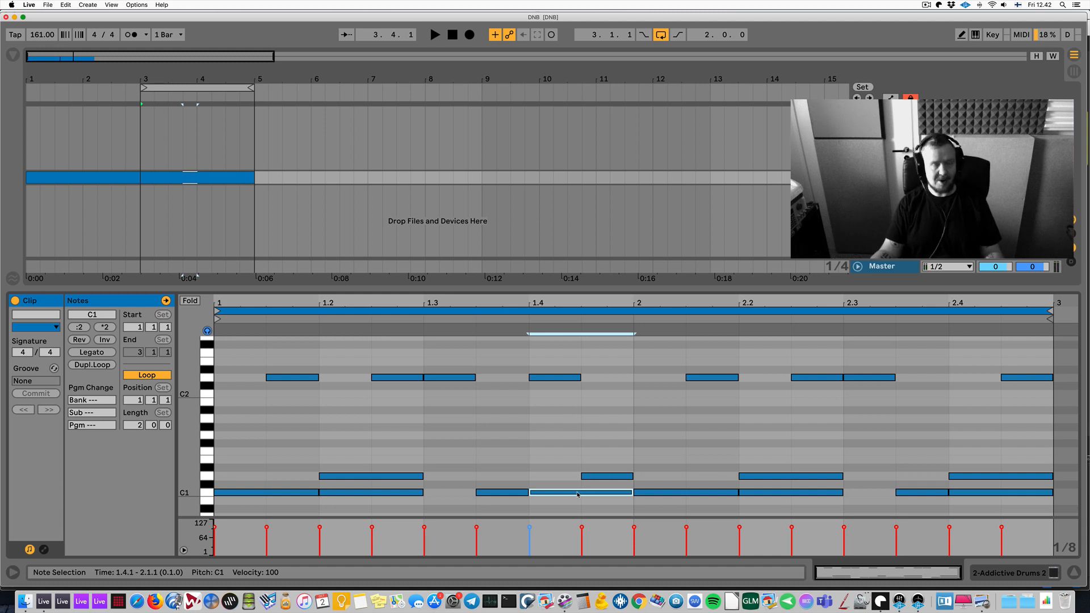
key(space)
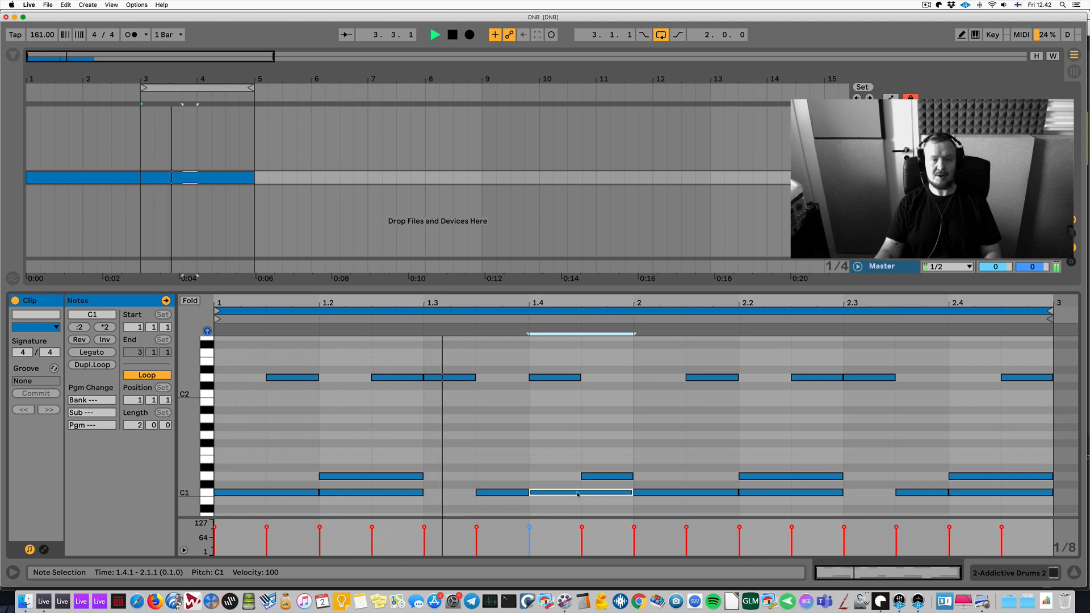
key(space)
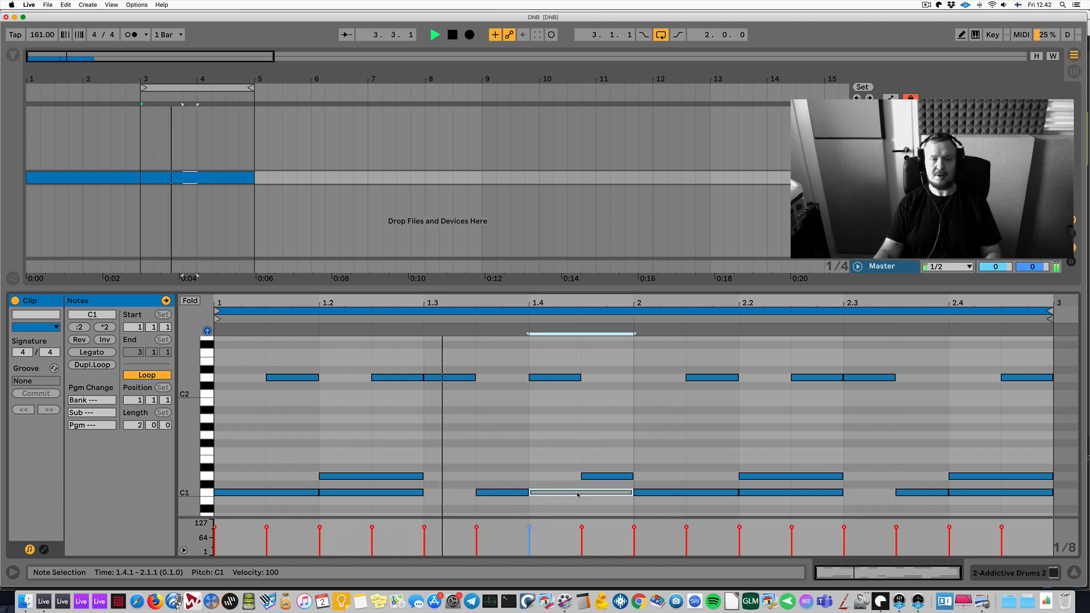
key(space)
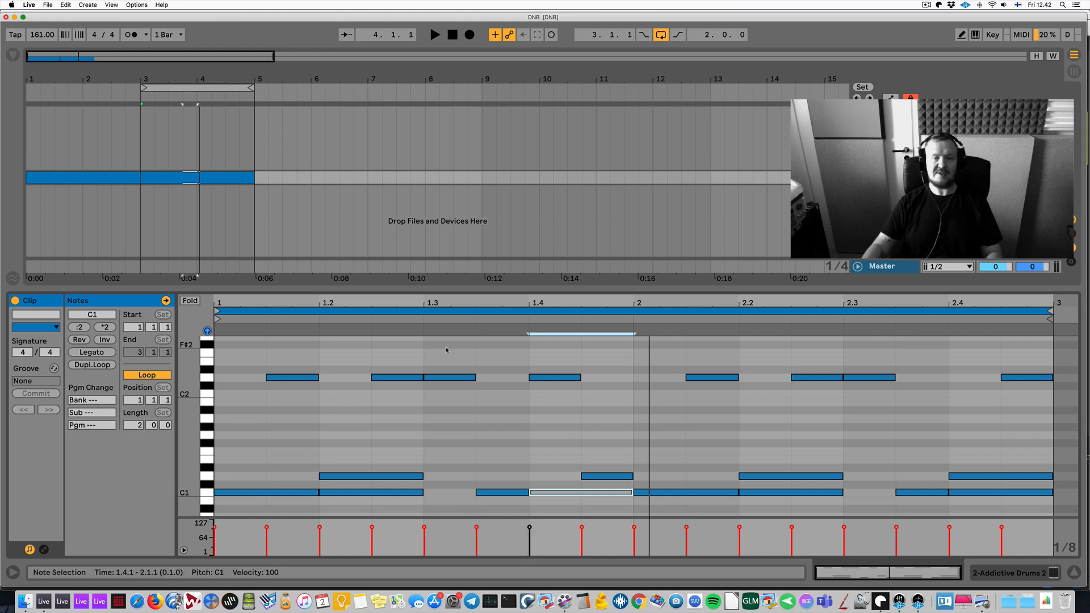
Step: Try reversing the D2 and C1 pair on beat 1.3, and the D2 and D1 pair on beat 1.4
drag(447, 350, 486, 446)
shift+click(486, 494)
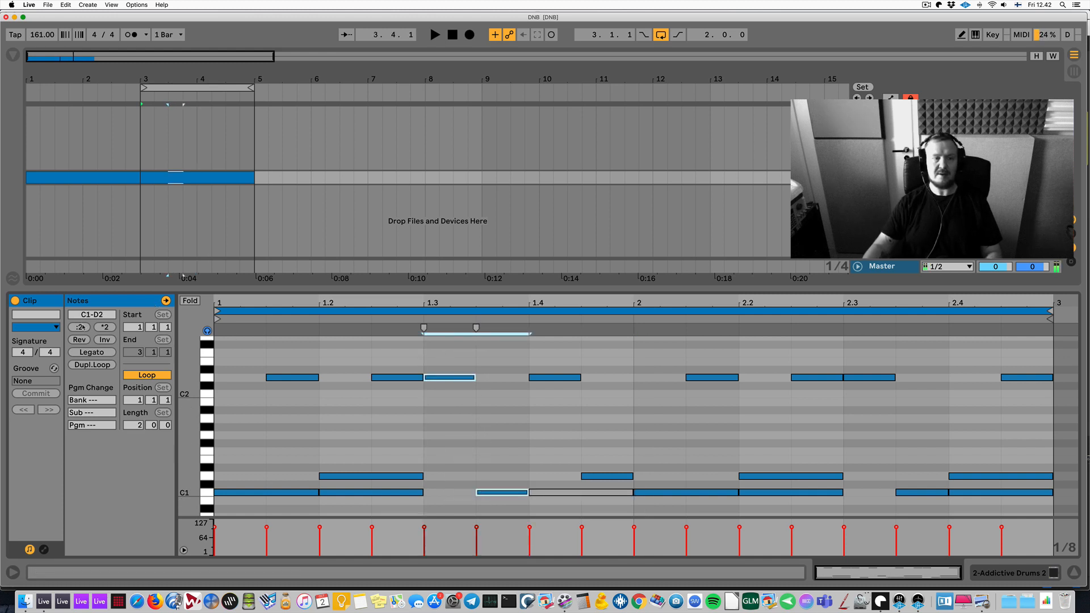
click(79, 341)
key(super+z)
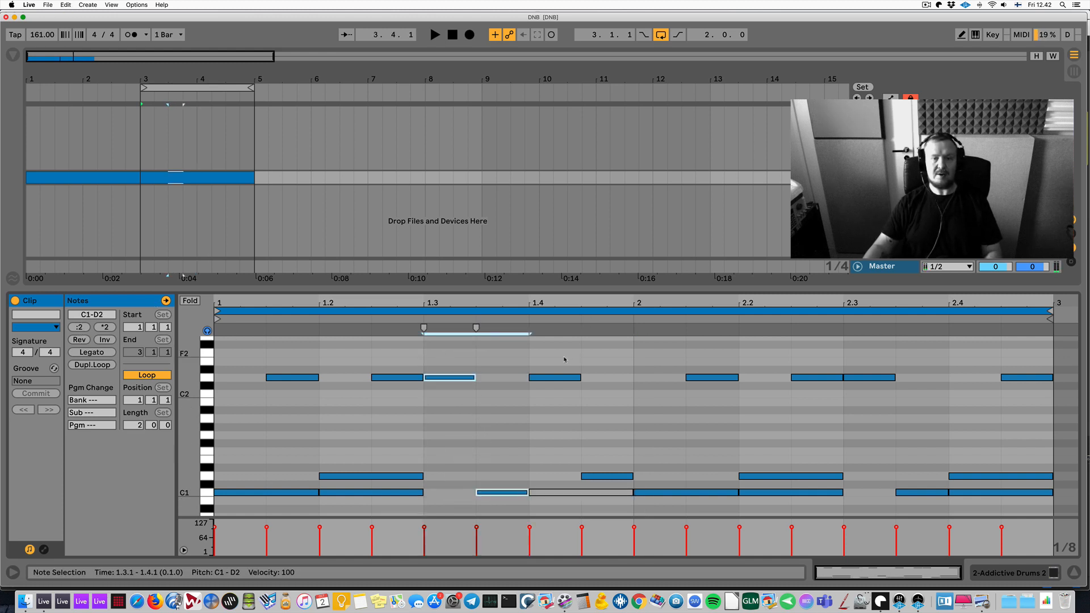
click(562, 377)
shift+click(605, 477)
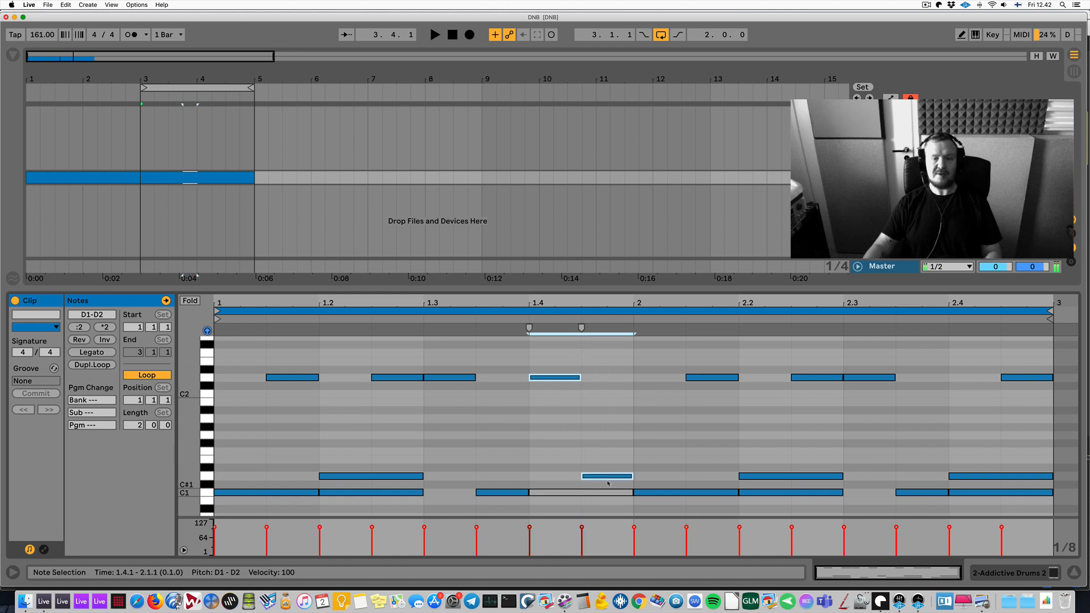
click(80, 341)
click(81, 341)
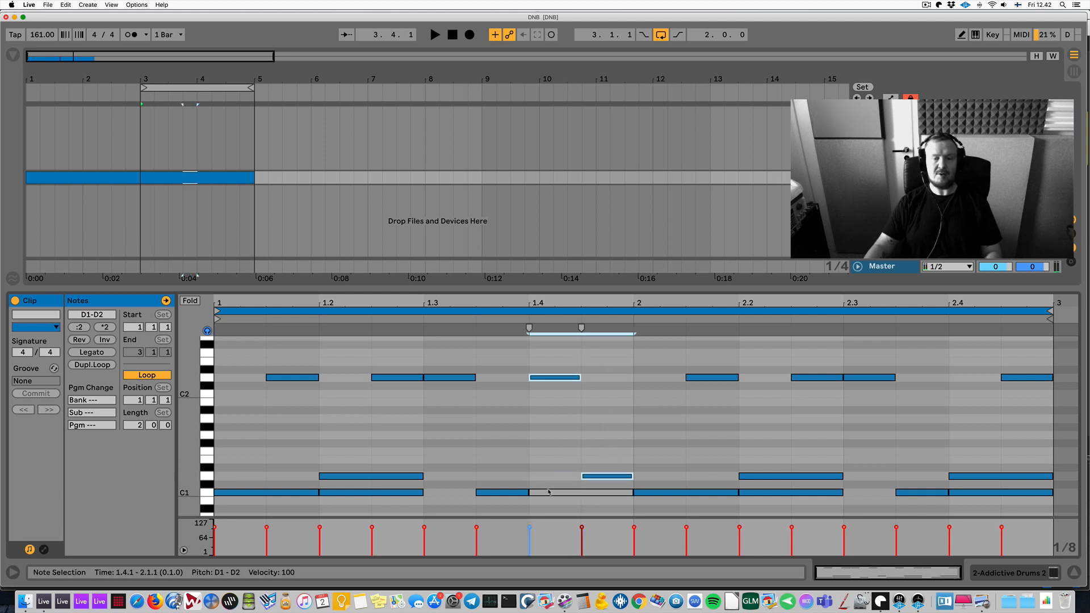
Step: Play the loop to check the displaced snare at 1.4.3 with the kick on 1.4 muted
click(478, 469)
key(space)
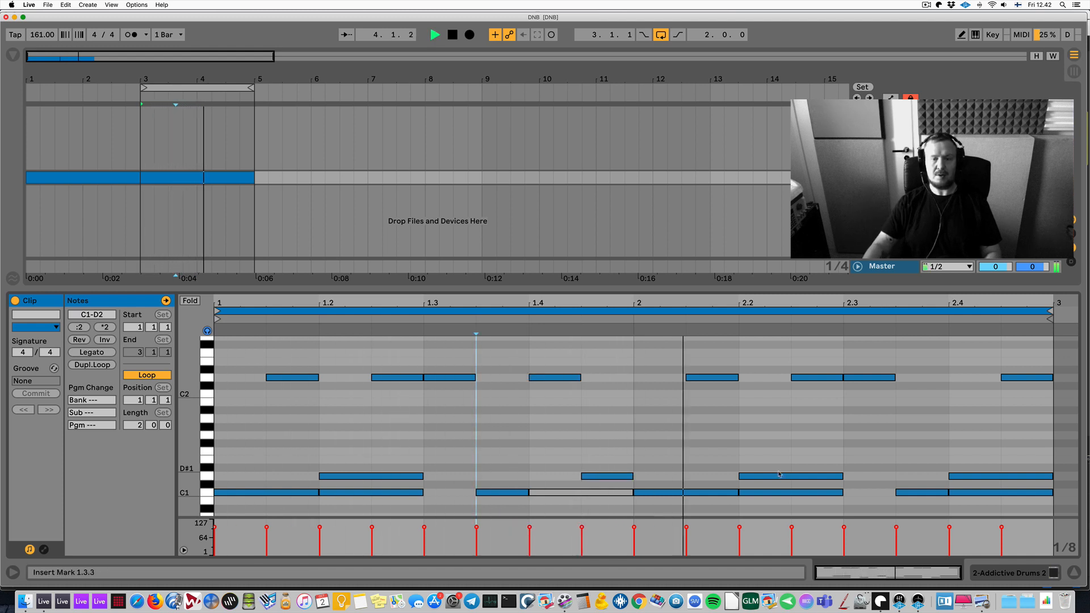
key(space)
Step: Shorten the C1 kick on beat 2.1 to an eighth note, reverse it with the D2 note at 2.1.3, and play the loop
click(665, 470)
drag(737, 494, 689, 494)
drag(656, 365, 704, 494)
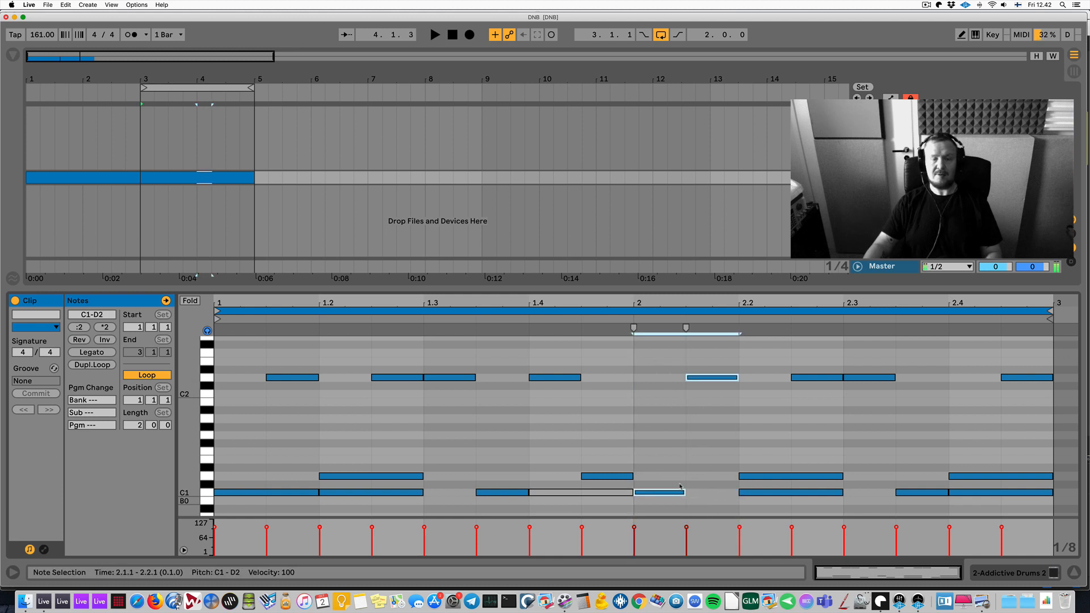
click(79, 339)
key(space)
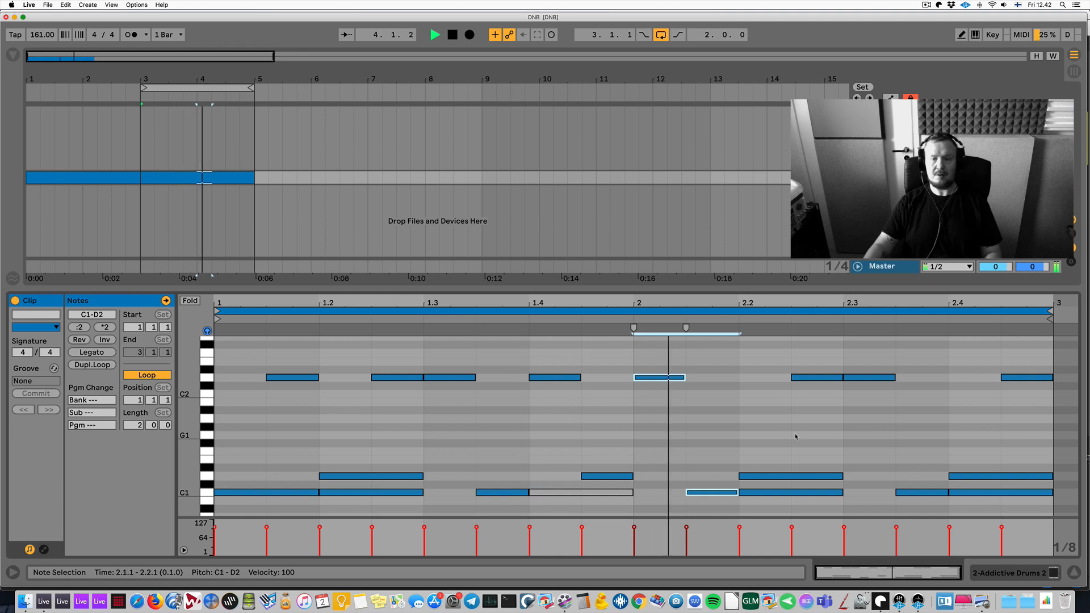
Step: Deactivate the C1 kick that overlaps the snare on beat 1.2 and play the pattern
click(778, 477)
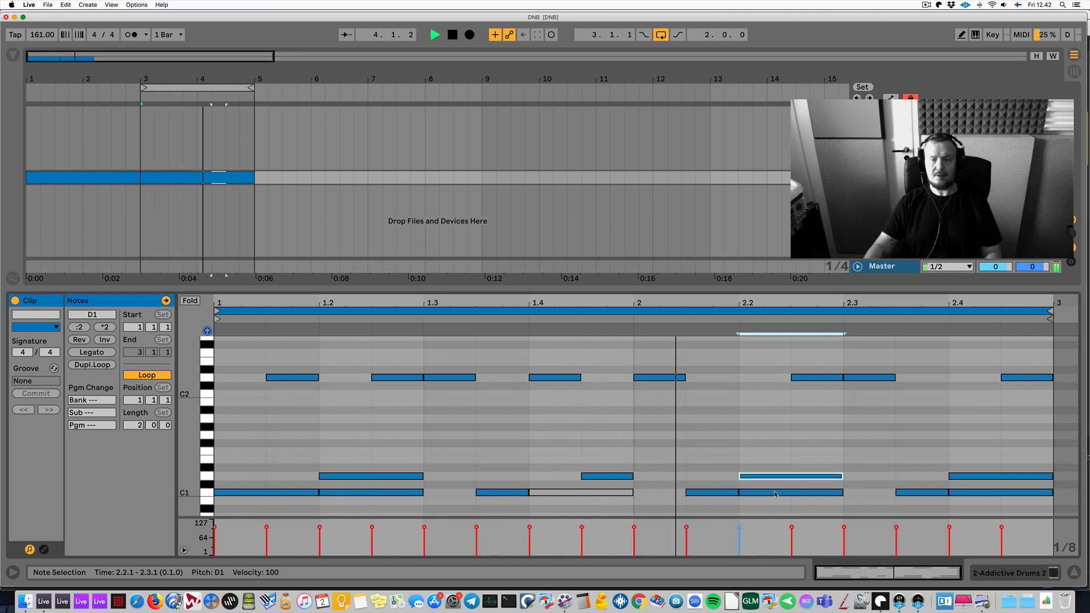
click(775, 493)
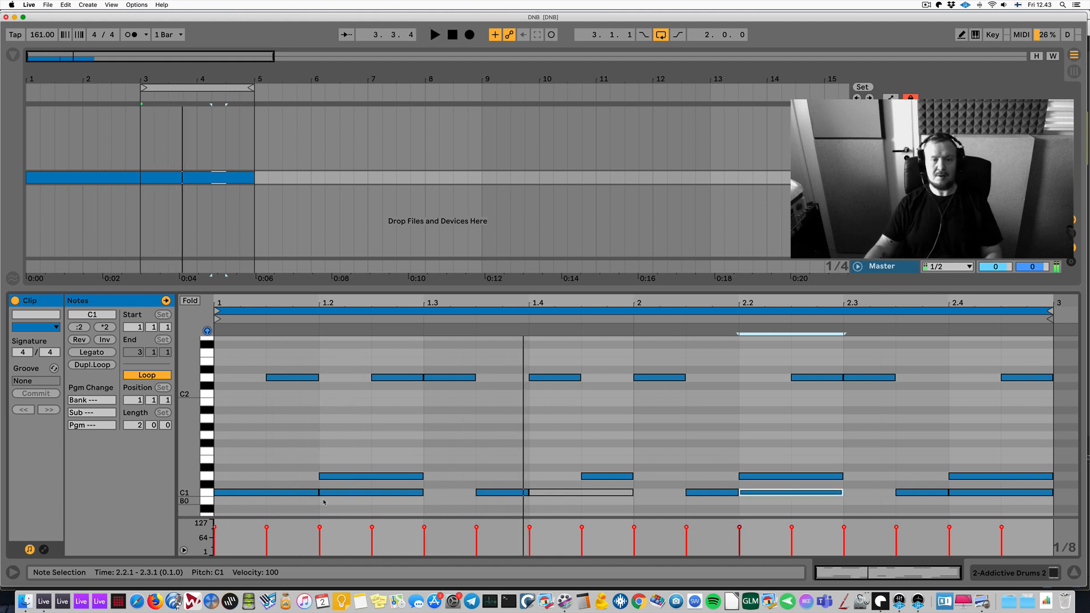
click(352, 493)
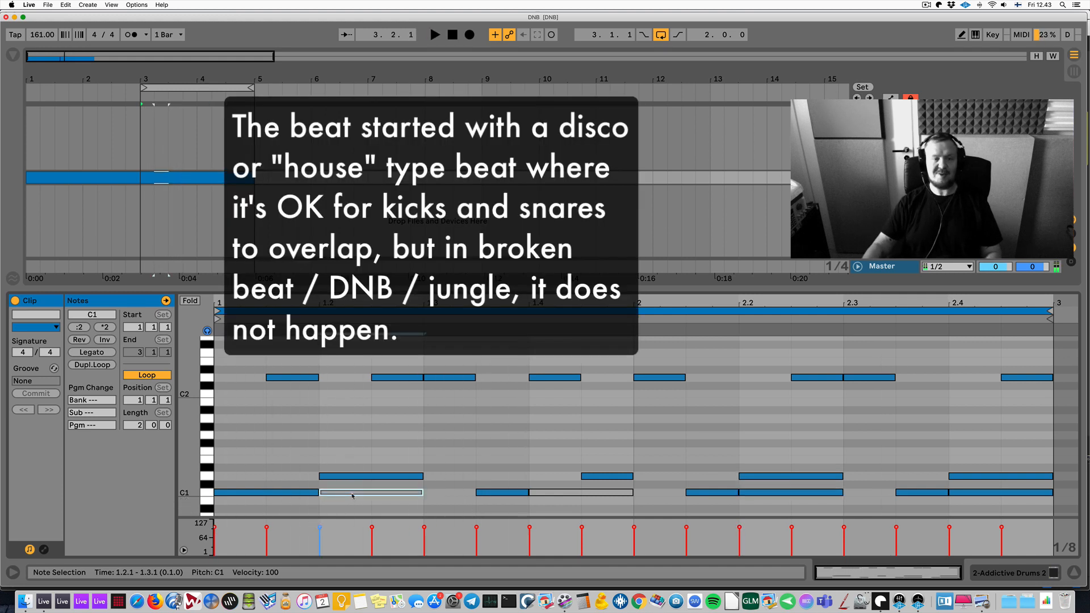
key(space)
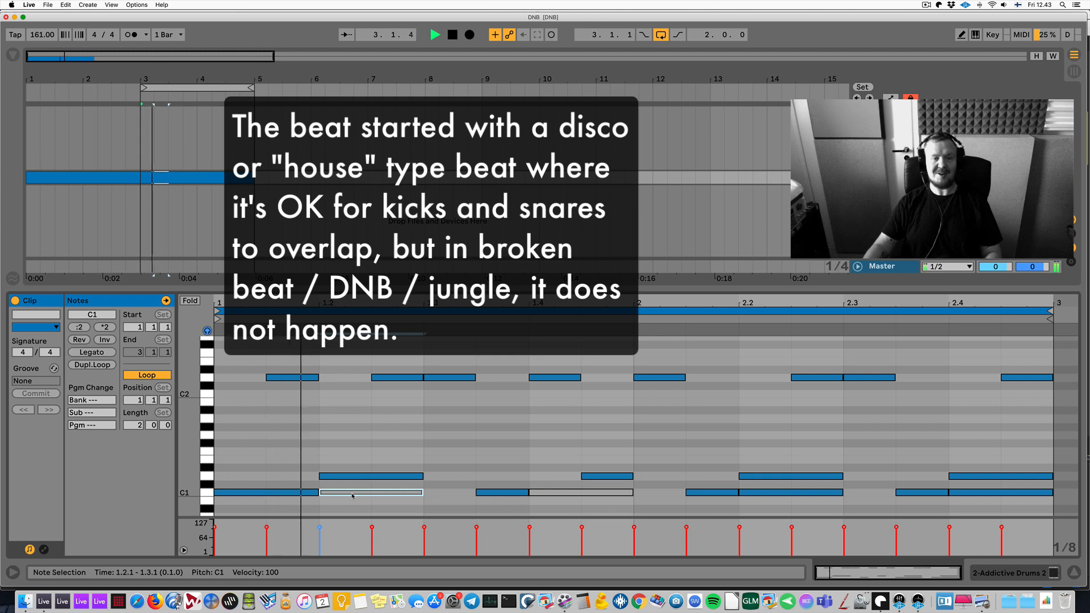
Step: Shift the C1 kick on beat 2.2 to 2.2.3, shorten it to an eighth note, keep it active, and play the pattern
click(834, 493)
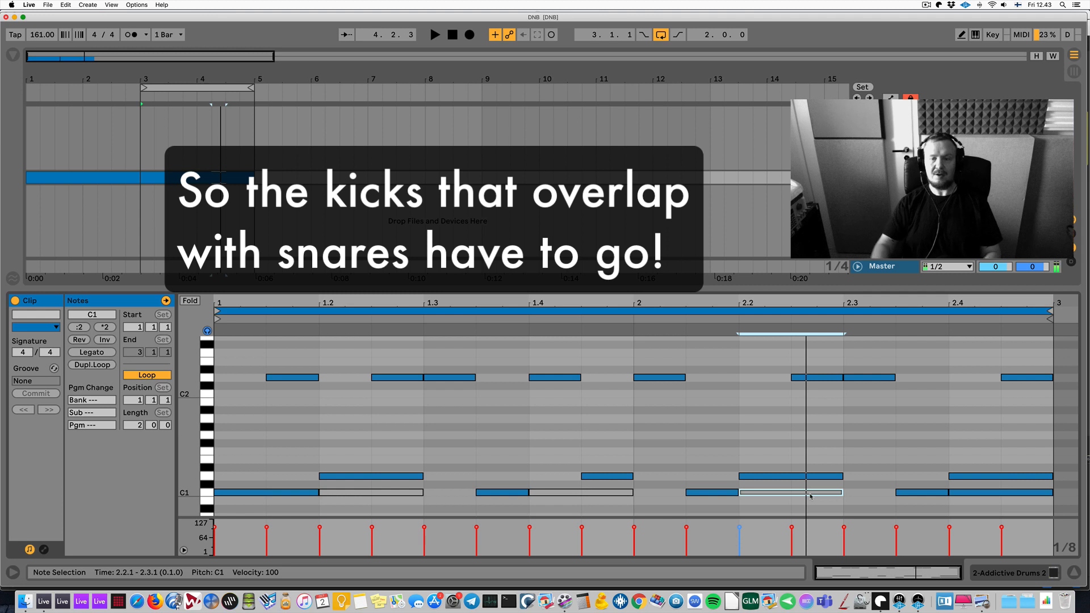
key(Right)
key(shift+Left)
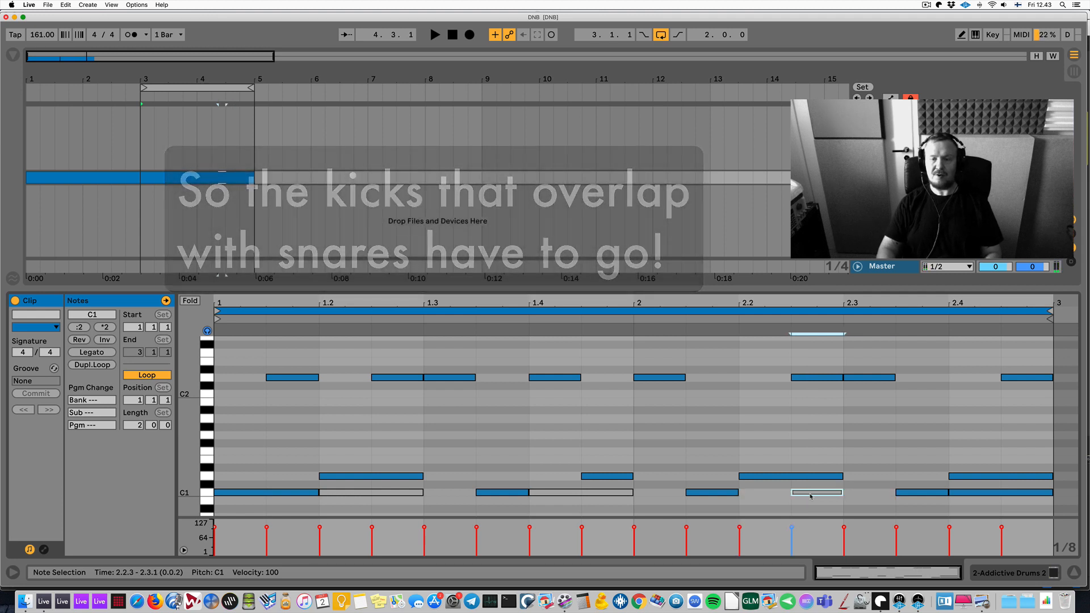
key(0)
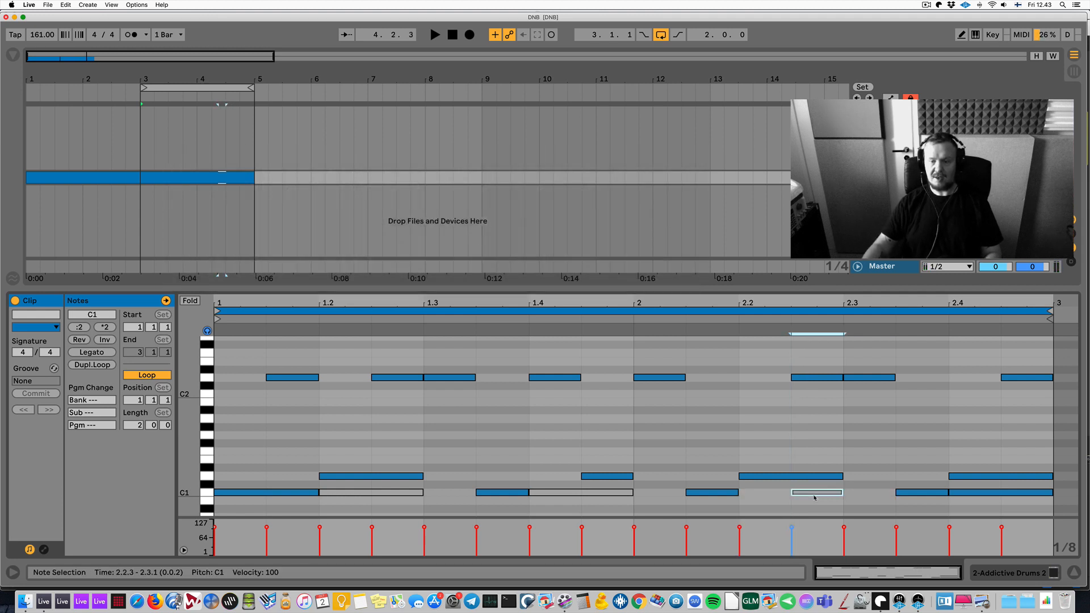
key(space)
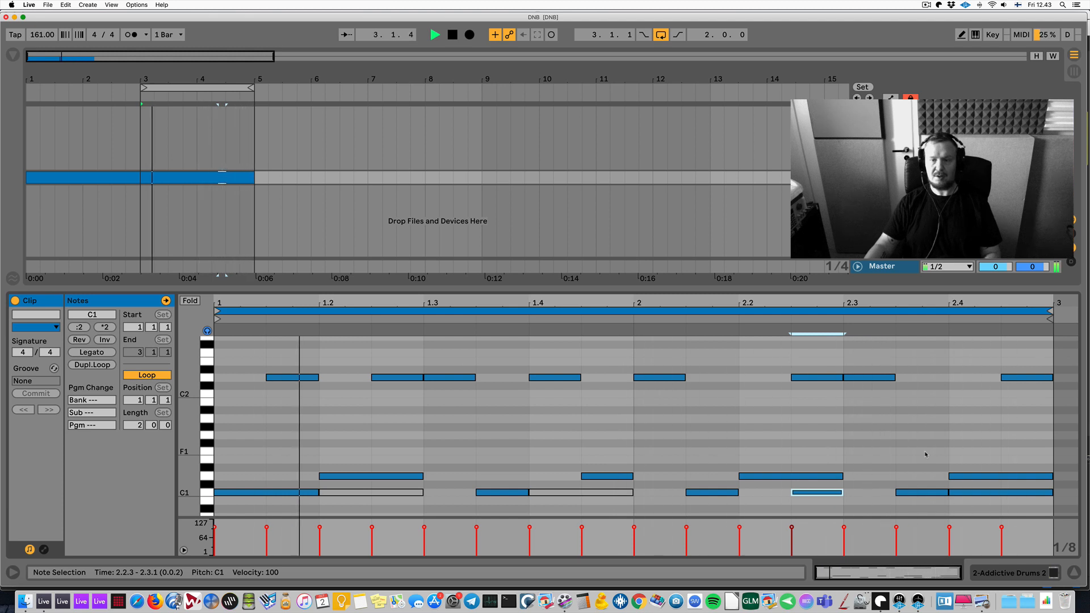
key(space)
Step: Deactivate the C1 kick that overlaps the snare on beat 2.4 and play the pattern
click(981, 492)
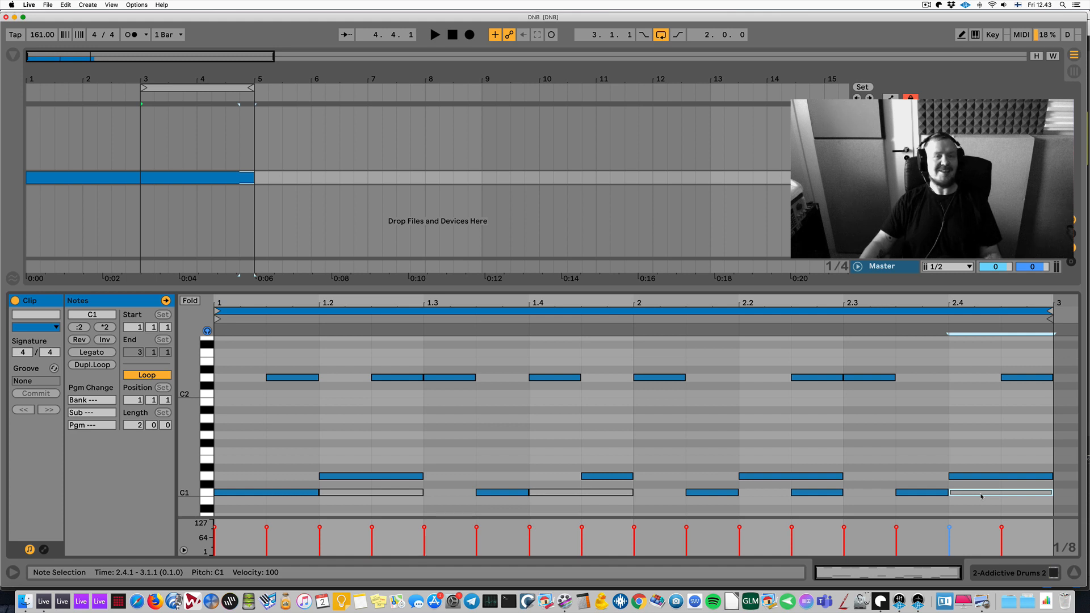
key(space)
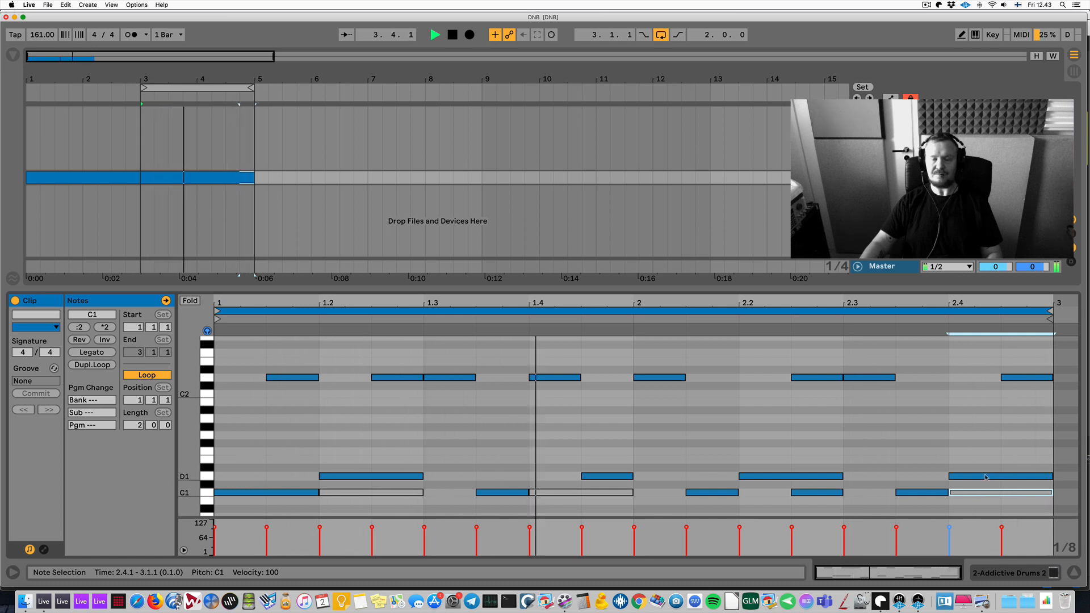
key(space)
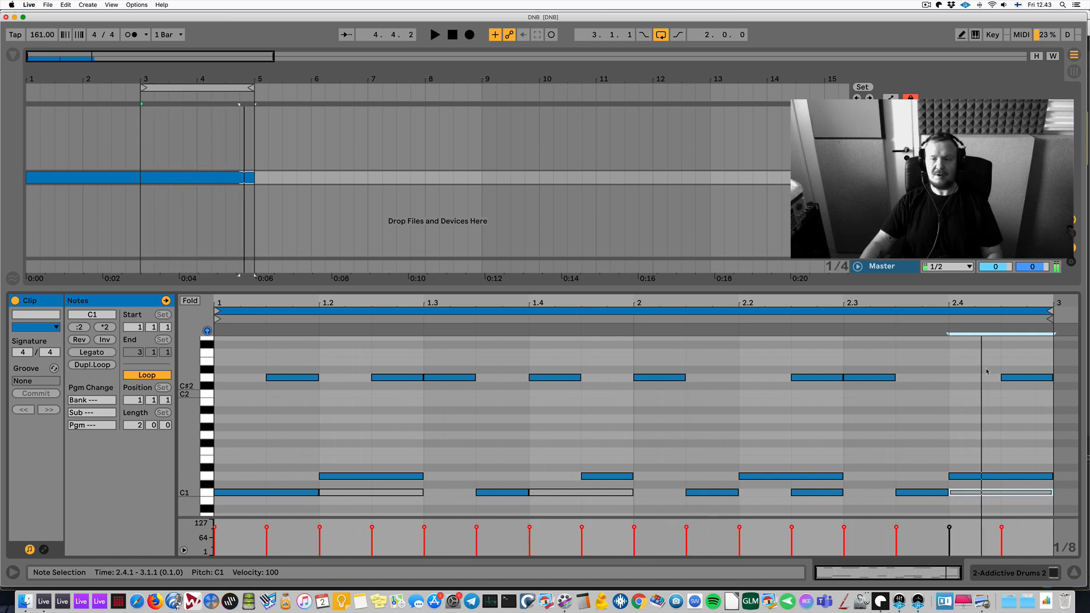
Step: Shorten the D1 snare on beat 2.4 to an eighth note, reverse it with the D2 note at 2.4.3, and play the loop
click(1004, 476)
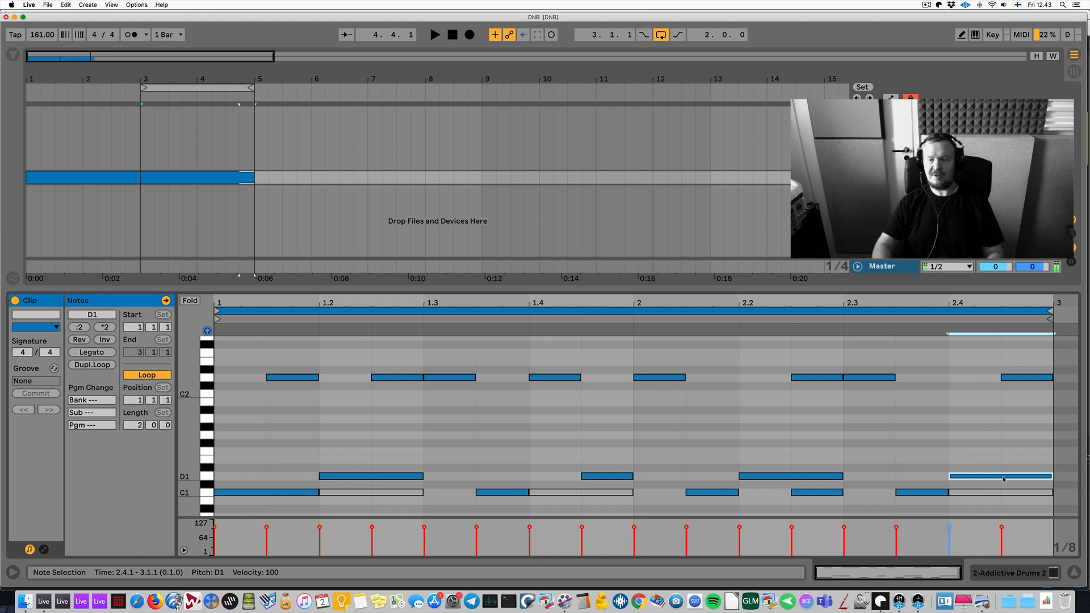
key(shift+Left)
drag(969, 369, 1007, 480)
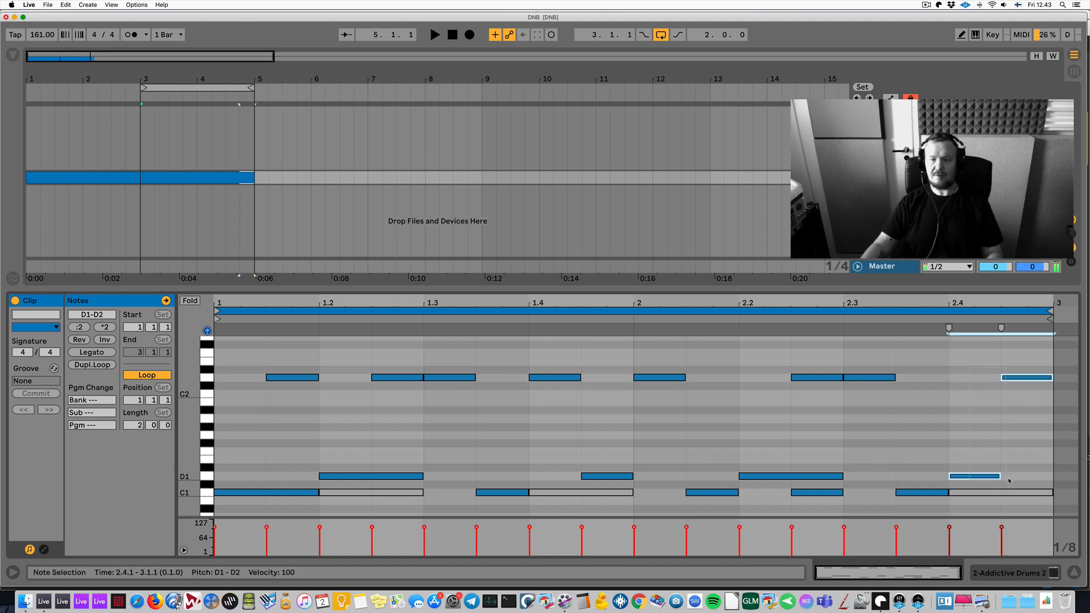
click(79, 340)
key(space)
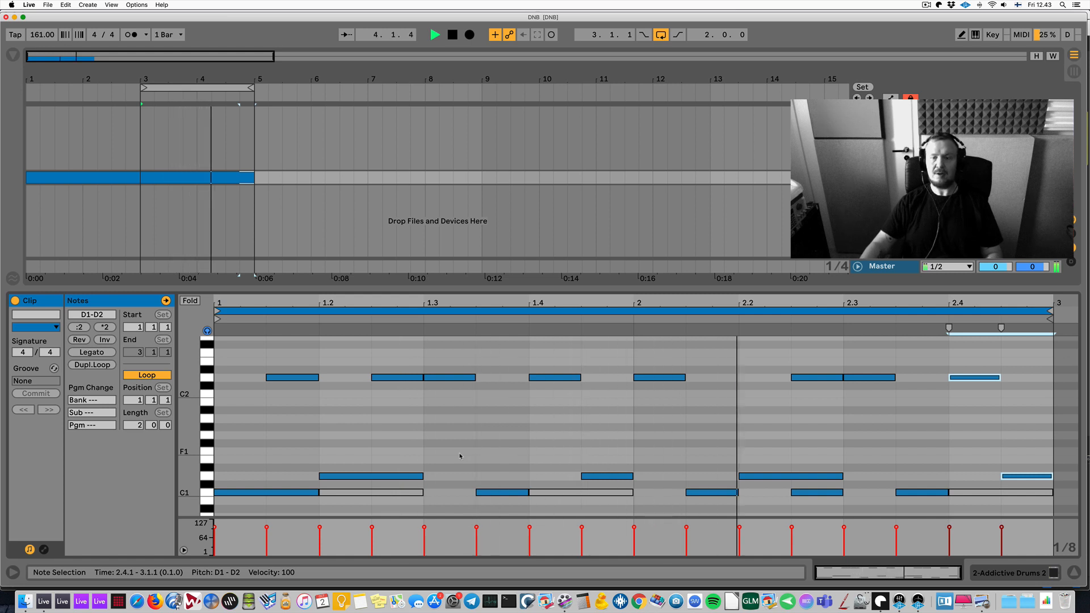
key(space)
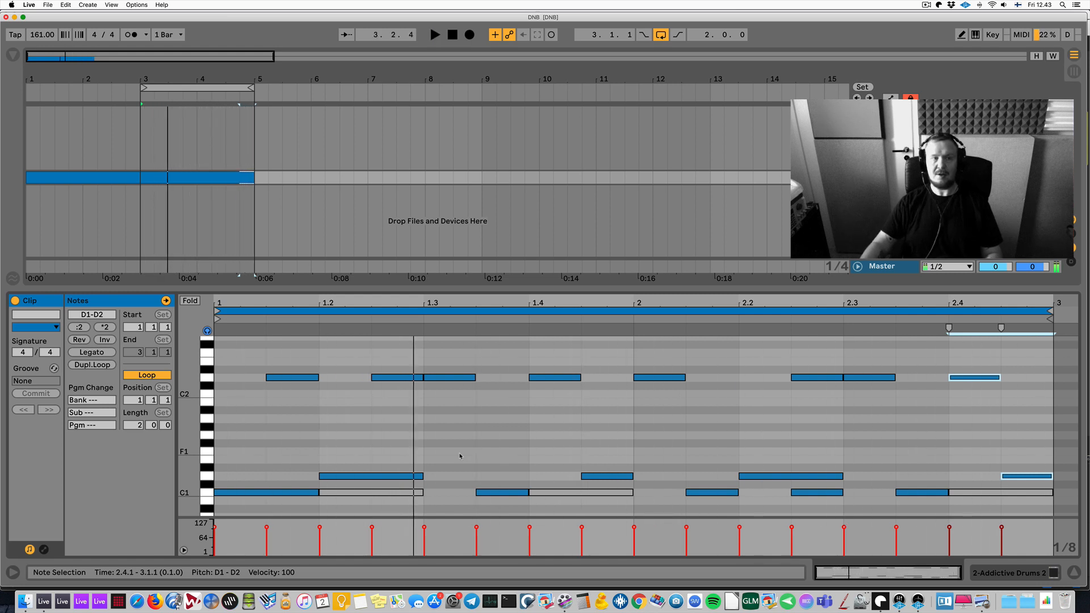
Step: Raise the tempo to 168 BPM and play the finished groove
drag(48, 35, 47, 26)
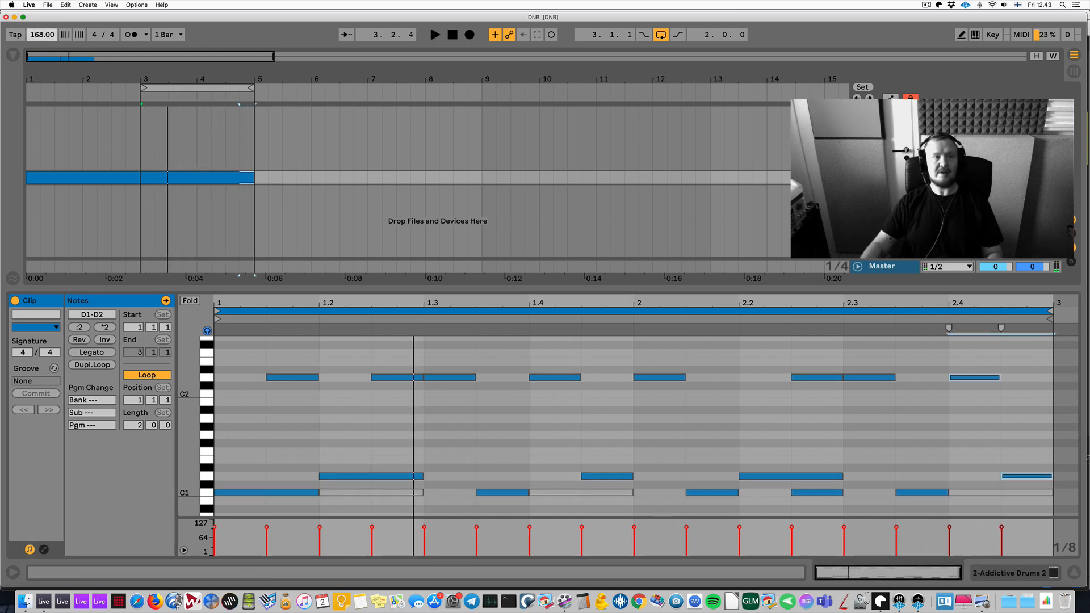
key(space)
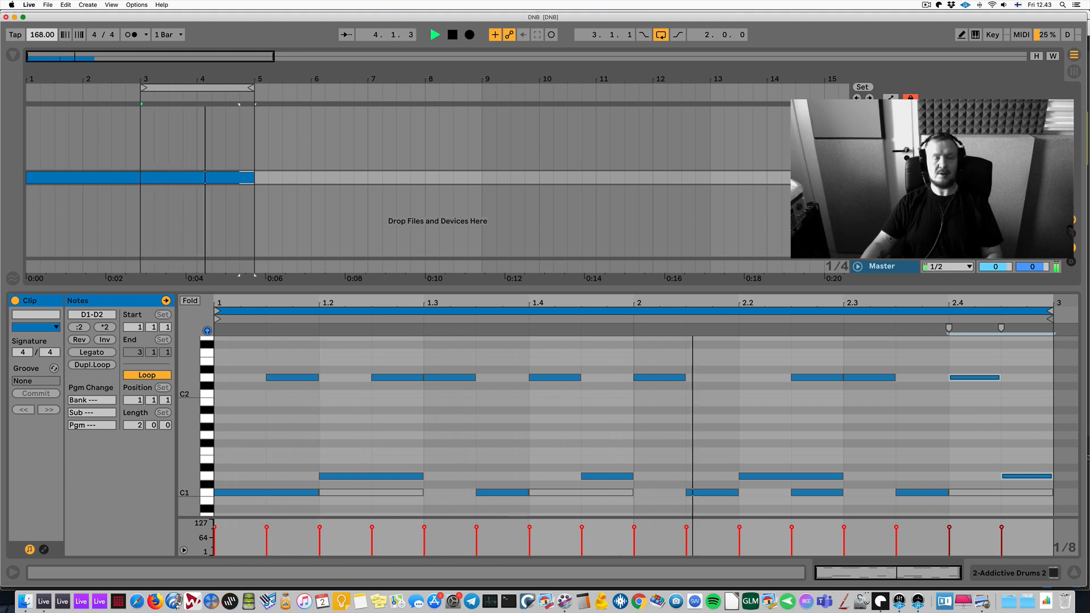
key(space)
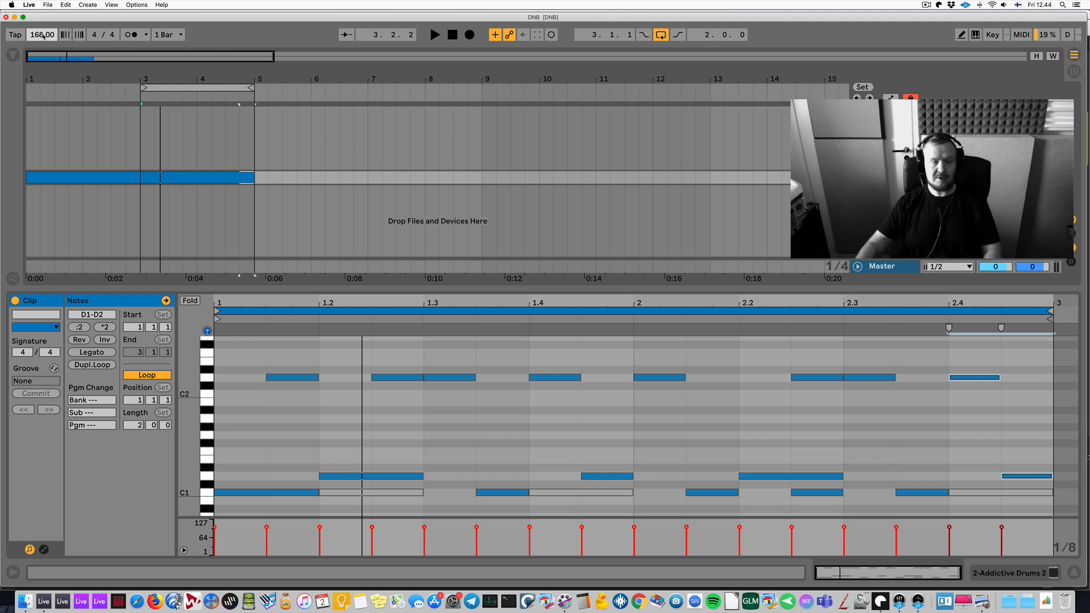
Step: Narrow the grid to 1/16, add a sixteenth note at 1.1.4, and transpose it up to D#2
click(299, 429)
key(super+1)
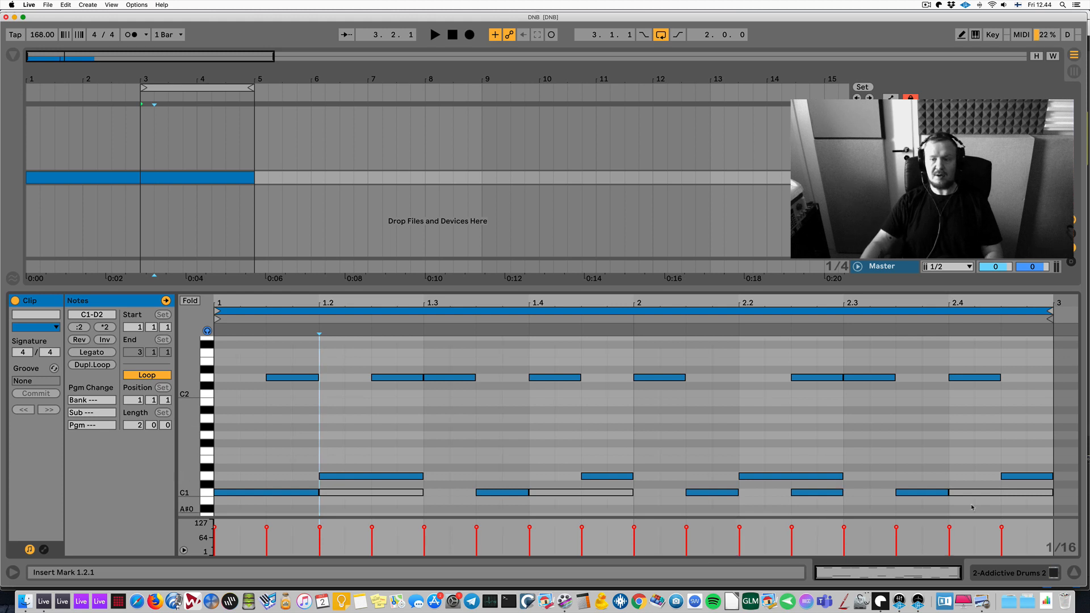
double_click(302, 428)
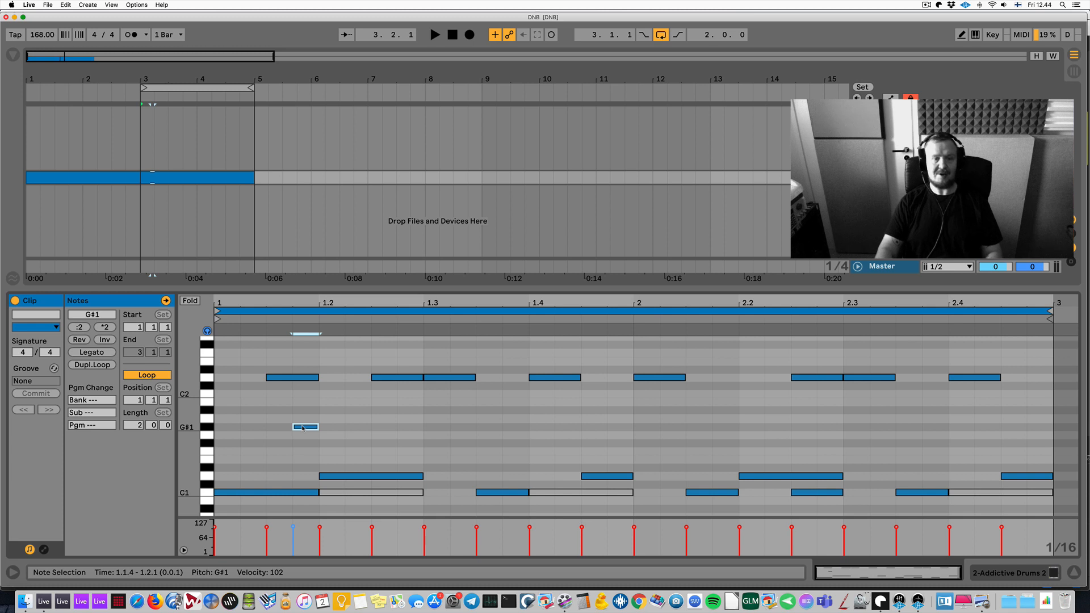
key(Up)
key(Up)
key(Up)
key(Up)
key(Up)
key(Up)
key(Up)
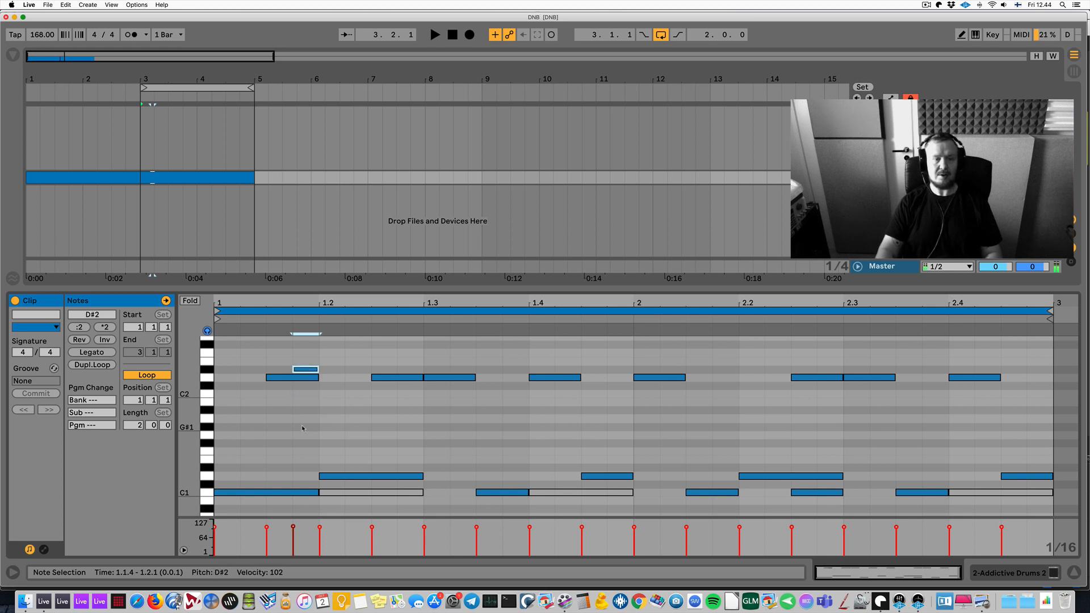
Step: Try the sixteenth note at 1.1.4 on higher pitches up to G2
key(Up)
key(Up)
key(Up)
key(Up)
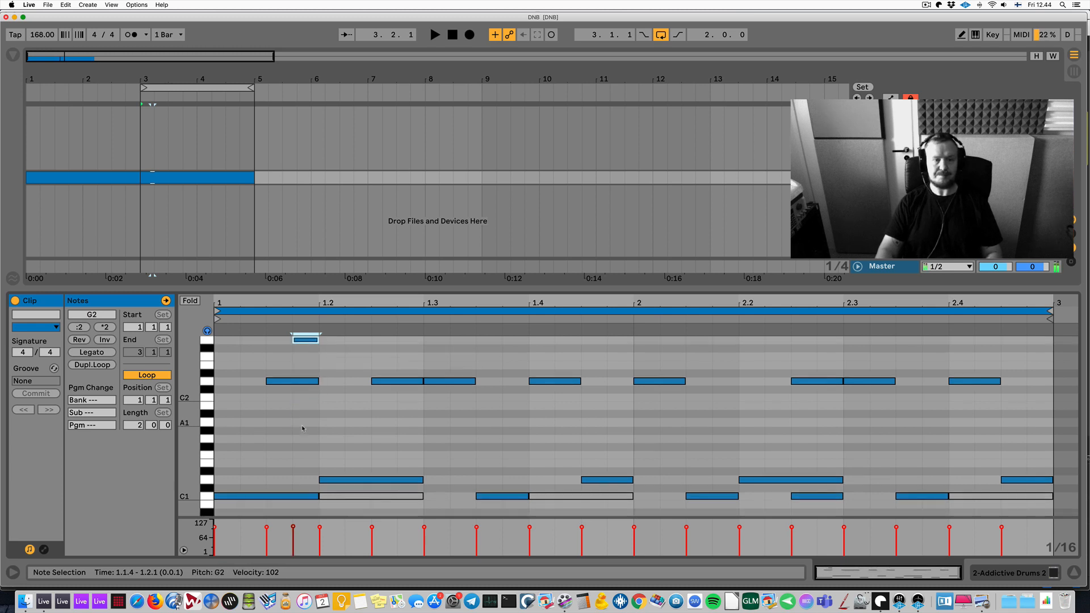
Step: Transpose the sixteenth note at 1.1.4 down to C#1 and lower its velocity to 53
key(Down)
key(Down)
key(Down)
key(Down)
key(Down)
key(Down)
key(Down)
key(Down)
key(Down)
key(Down)
key(Down)
key(Down)
key(Down)
key(Down)
key(Down)
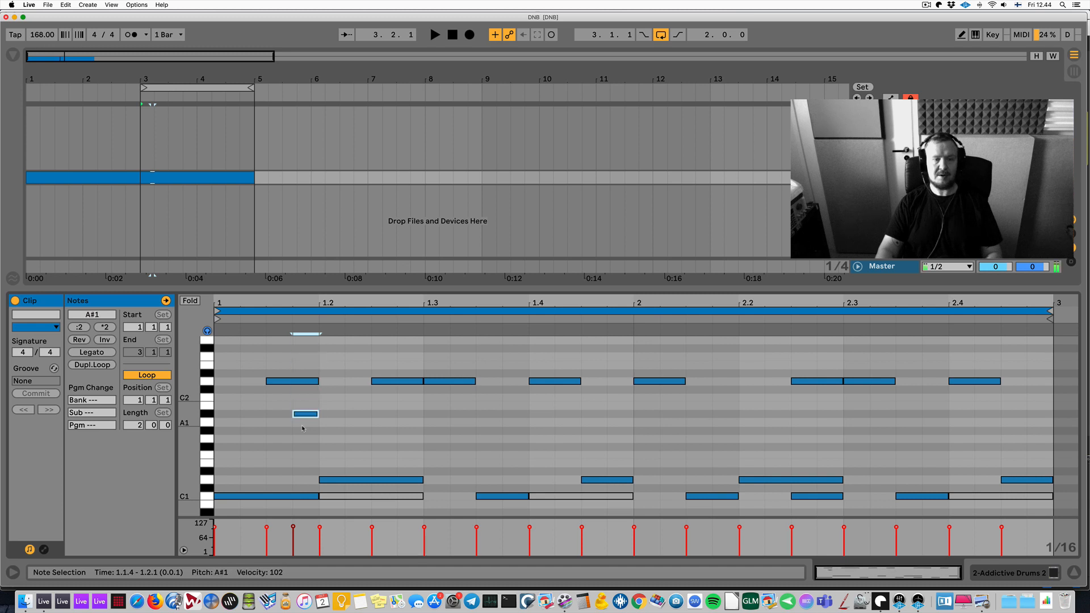
key(Down)
key(Down)
key(Down)
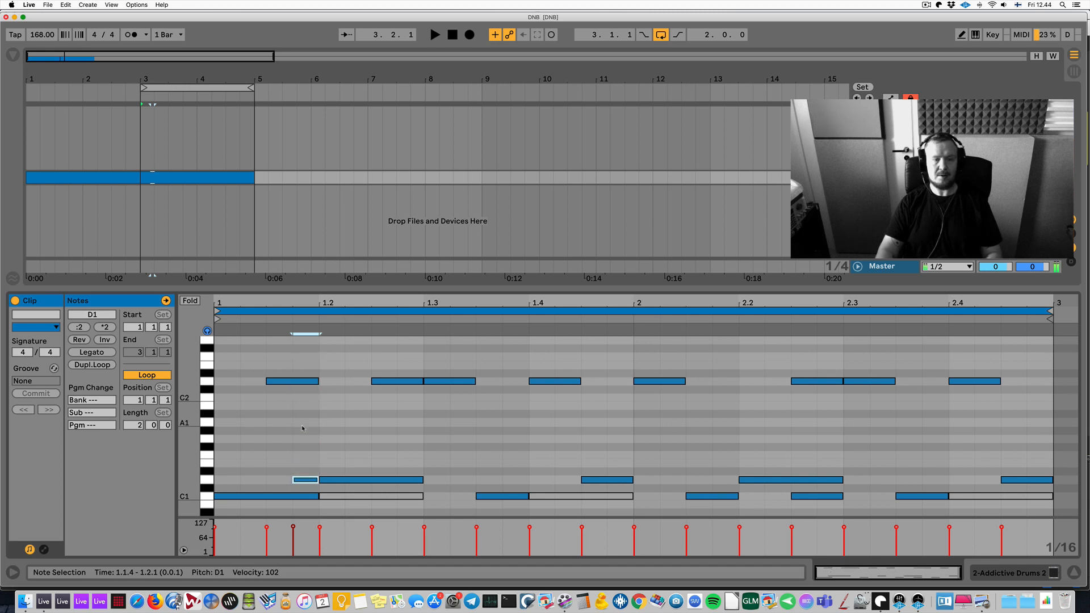
key(Up)
key(Down)
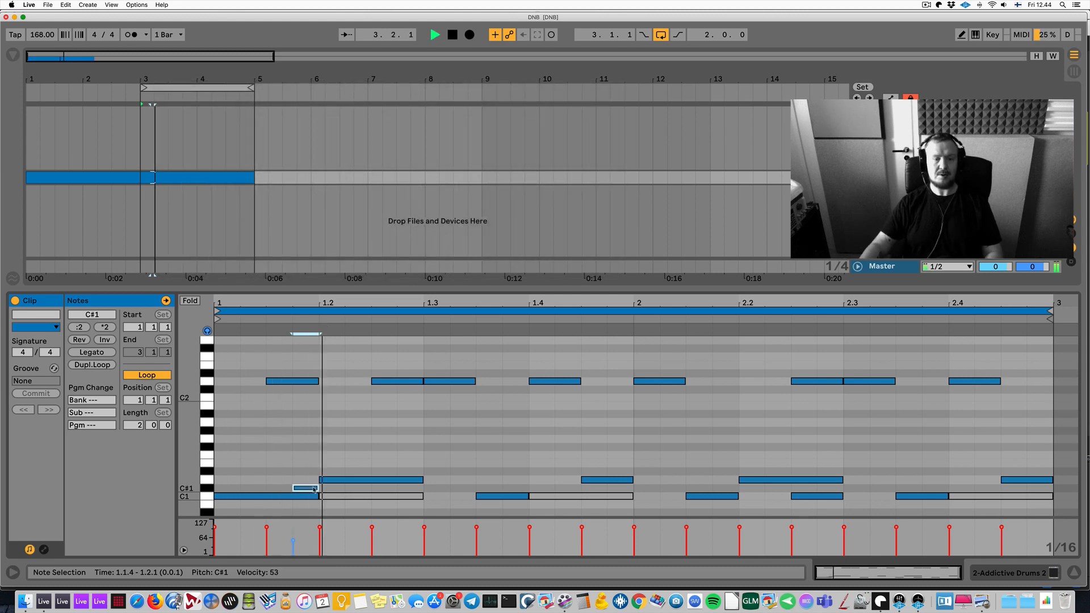
Step: Move the C#1 ghost note to 1.2.4 and place a duplicate of it at 1.3.2 on D#1
key(Right)
key(Right)
key(Right)
key(Right)
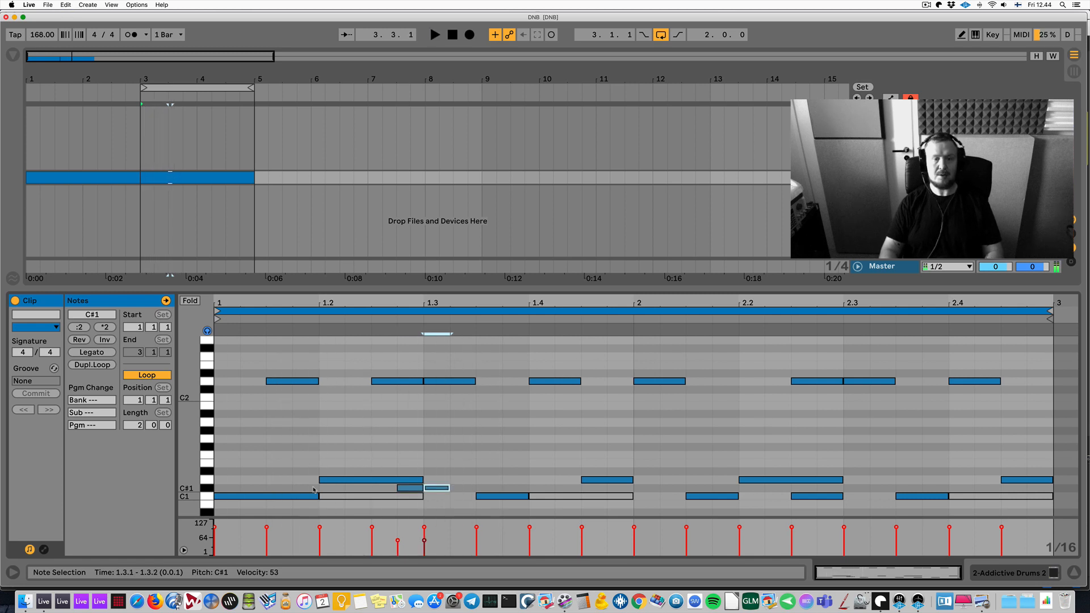
key(super+d)
key(Right)
key(Up)
key(Up)
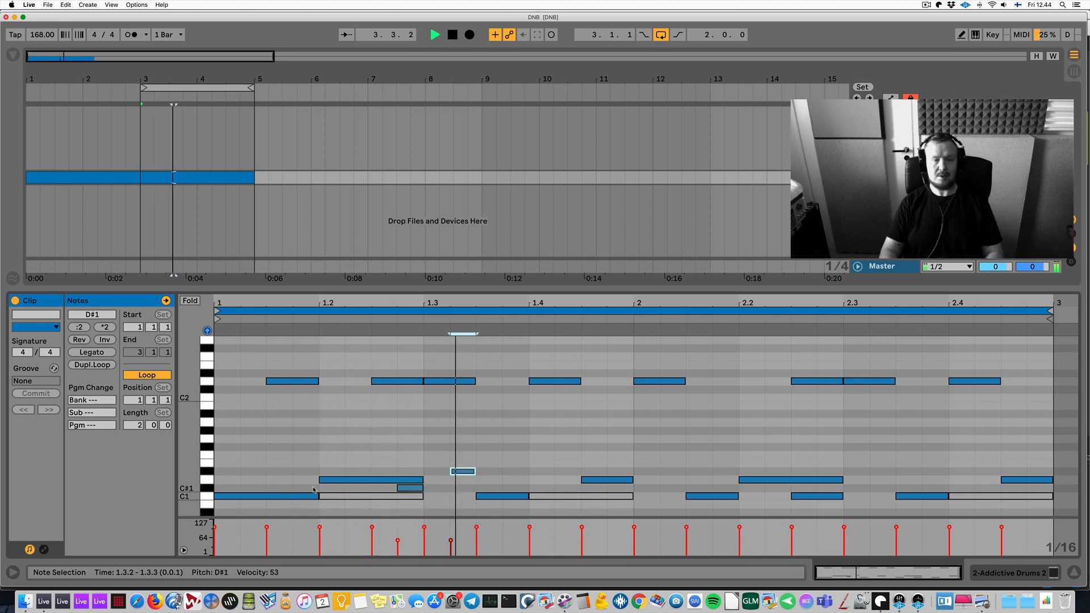
Step: Duplicate the D#1 ghost note at 1.3.2, move the copy to 2.1.2, and play the loop
key(space)
key(super+d)
key(Right)
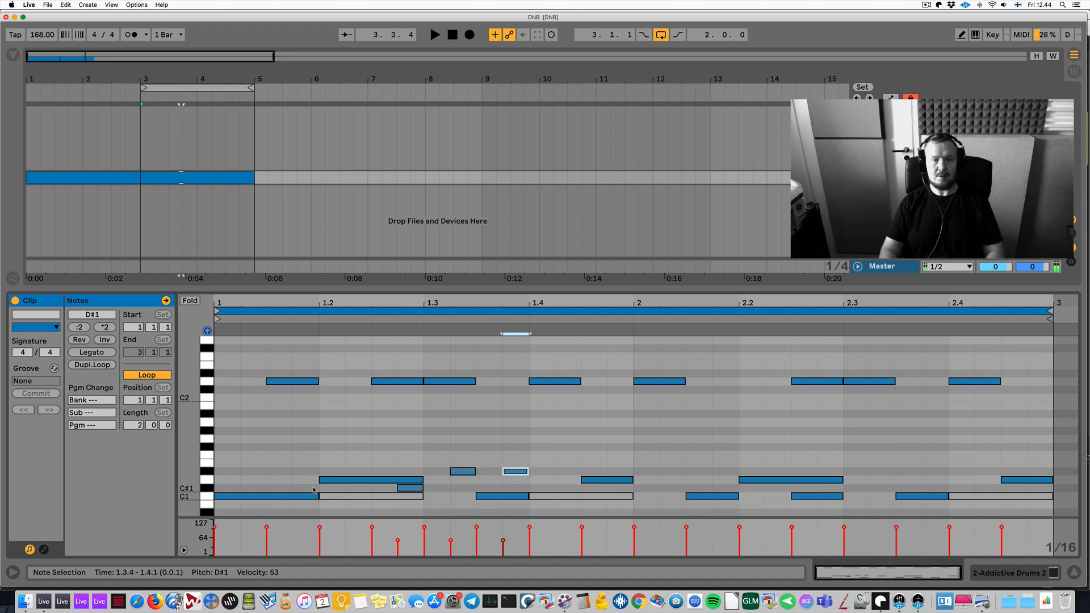
key(Right)
key(Right)
key(Right)
key(Right)
key(Right)
key(Right)
key(Right)
key(Left)
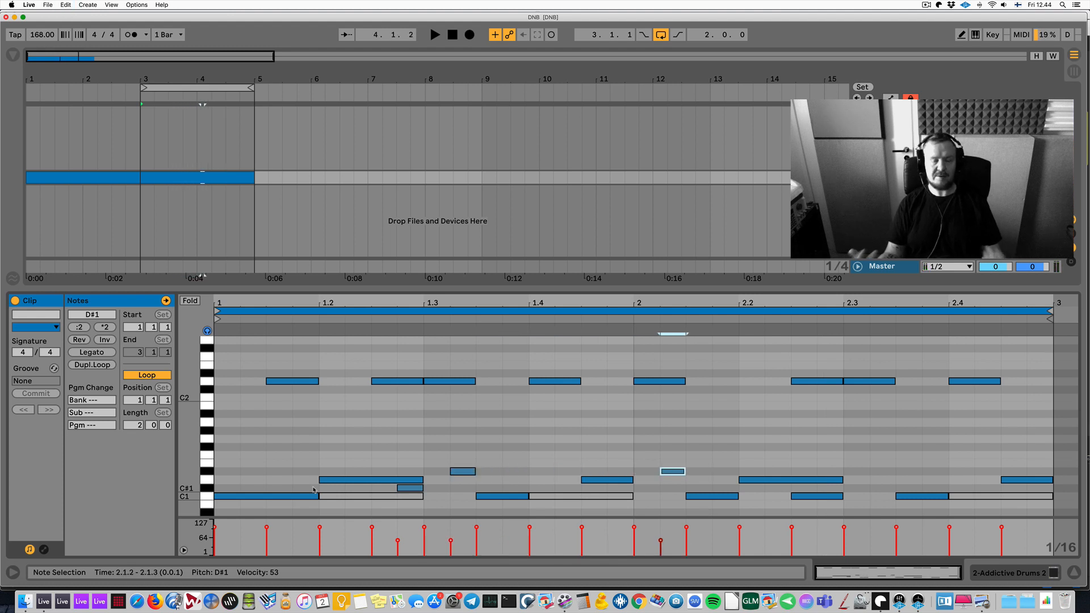
key(space)
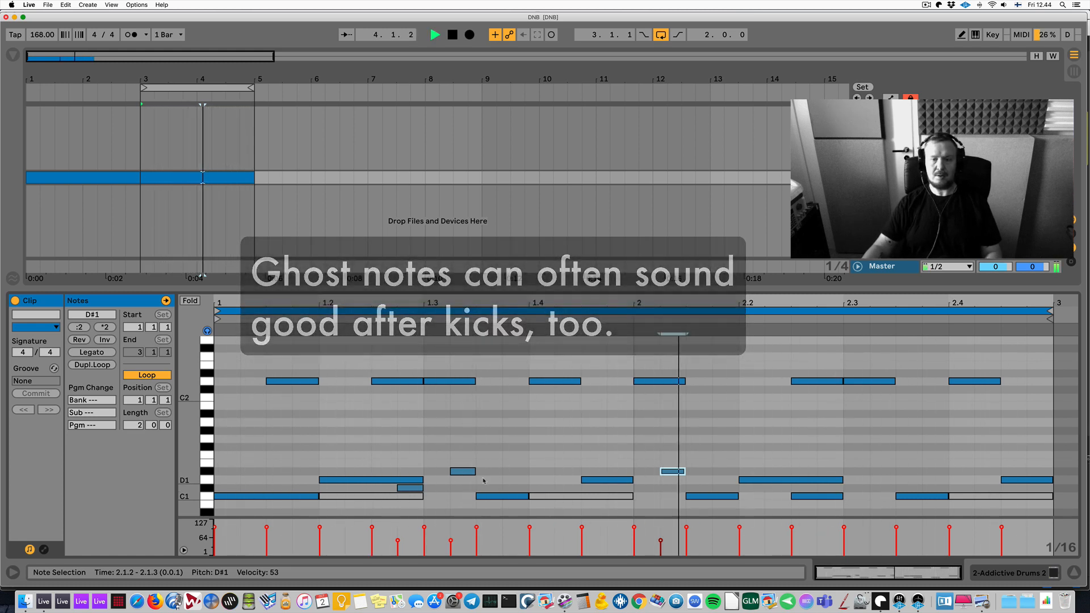
Step: Shorten the C1 kick at 2.1.3 to a sixteenth and duplicate it to 2.1.4 with velocity 57, playing the result
key(space)
drag(738, 498, 705, 501)
key(super+d)
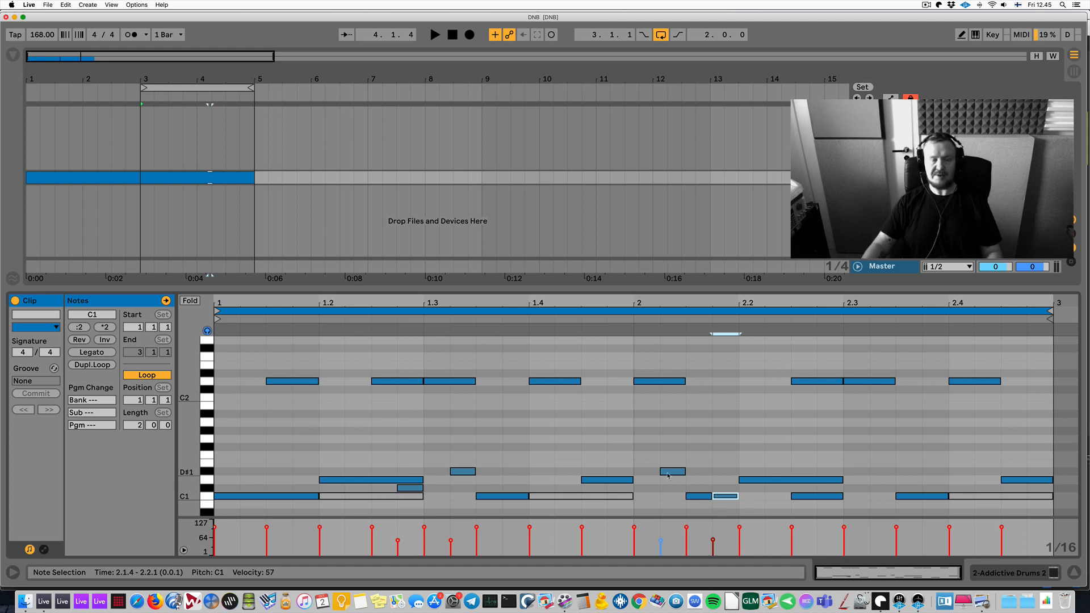
key(space)
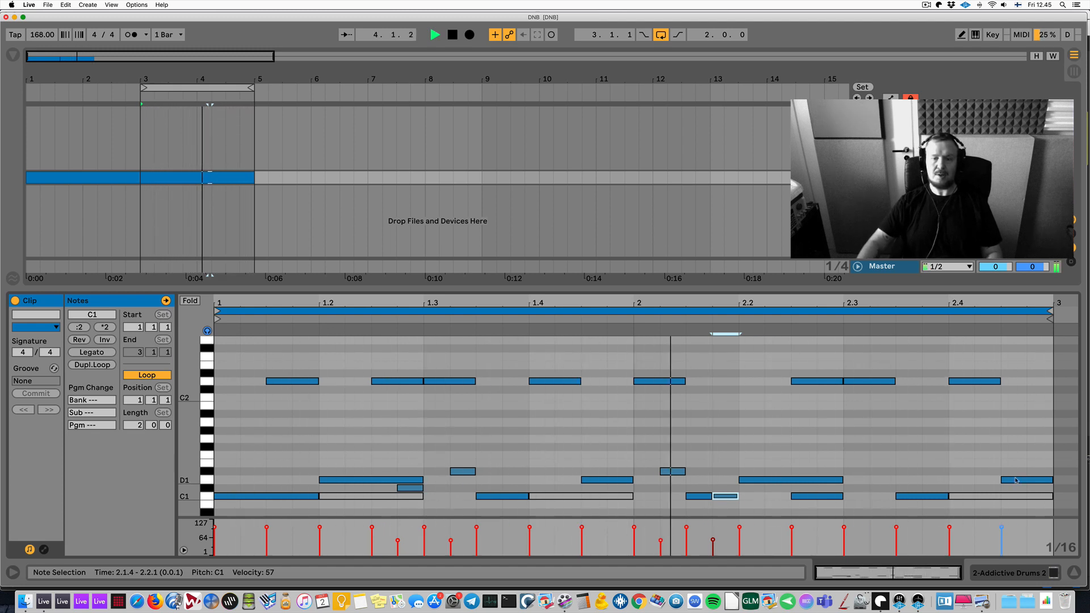
Step: Transpose the C1 kick at 2.3.3 up to C#1 and play the pattern
key(space)
click(928, 497)
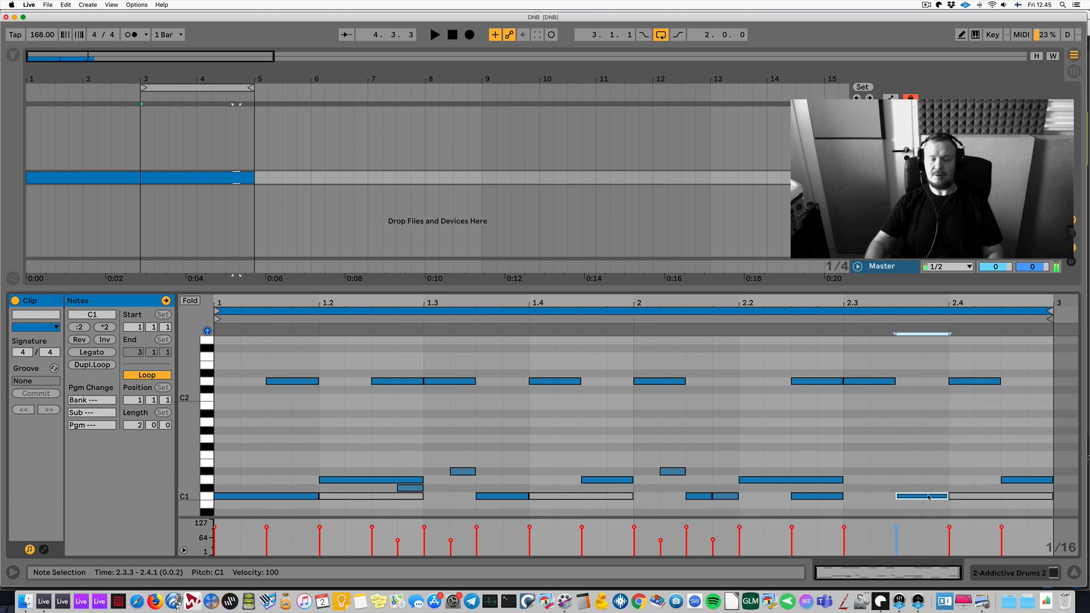
key(Up)
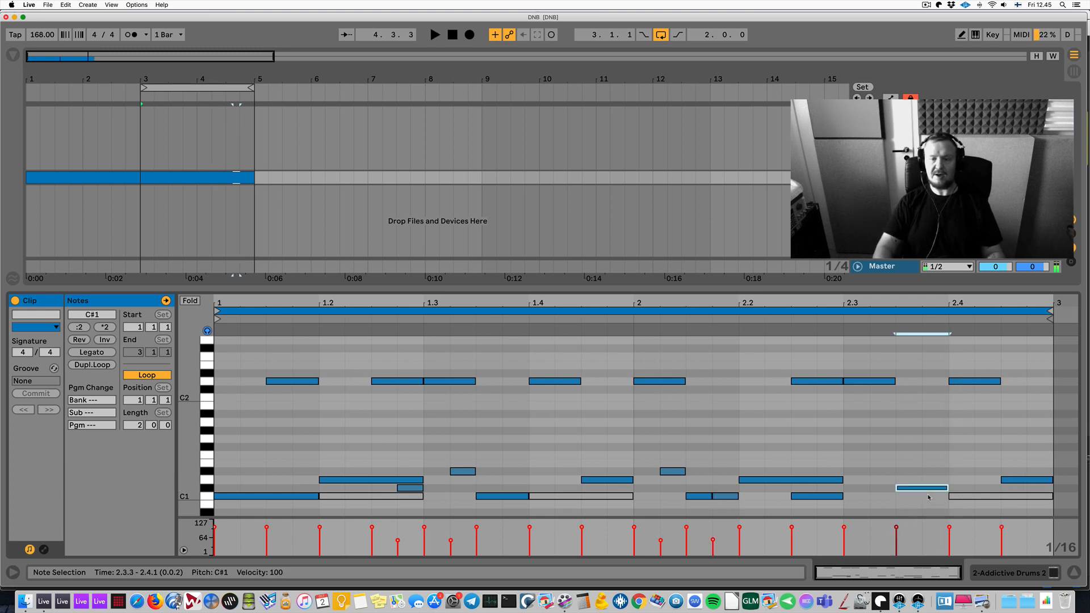
key(space)
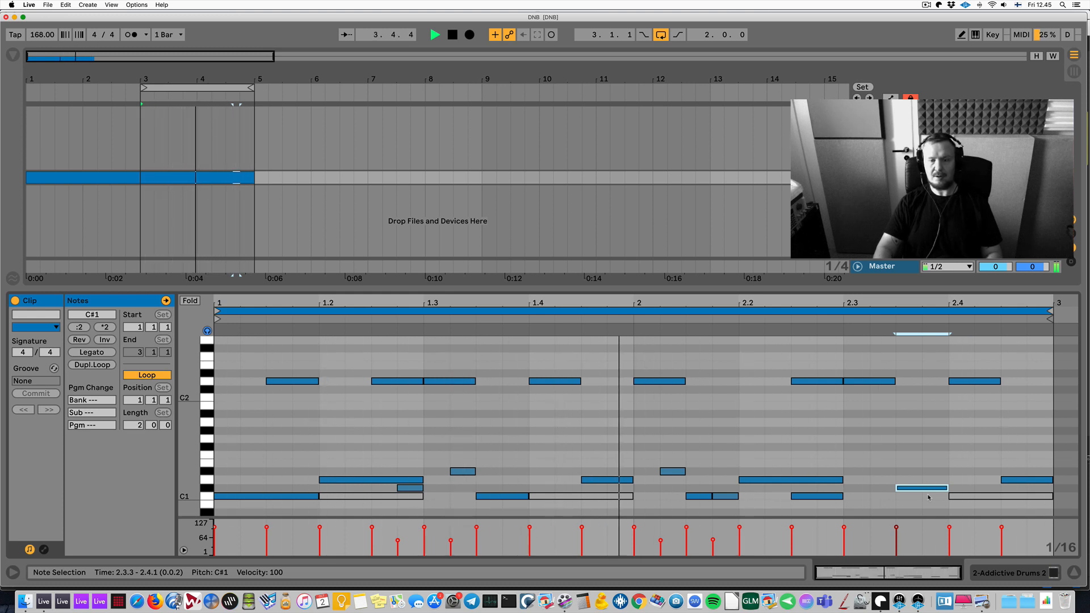
key(space)
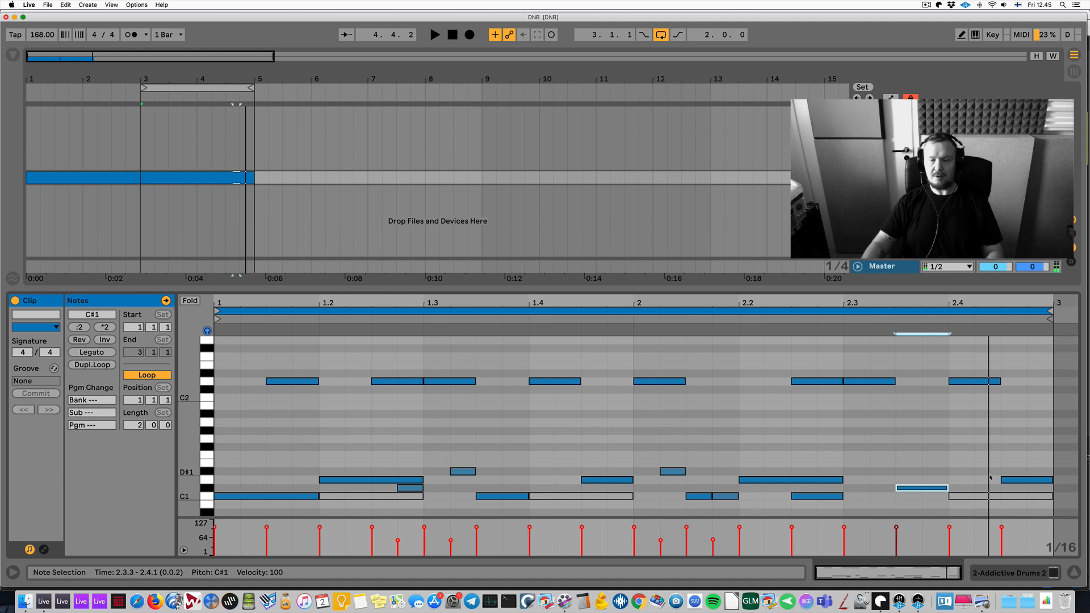
Step: Add a sixteenth D#1 ghost note at 2.4.2 with velocity 57 and play the loop
double_click(989, 474)
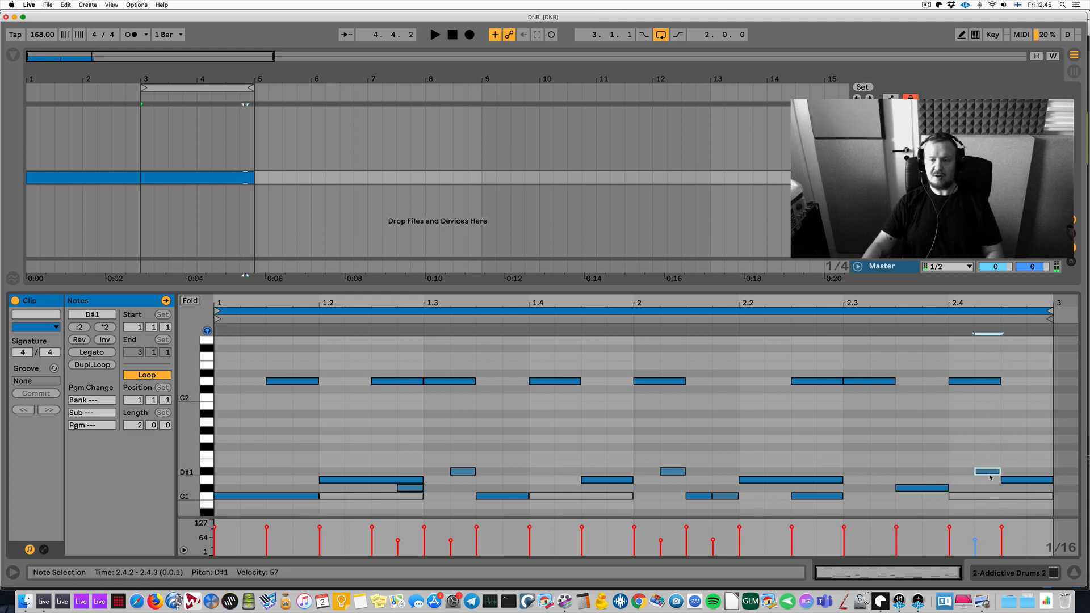
key(space)
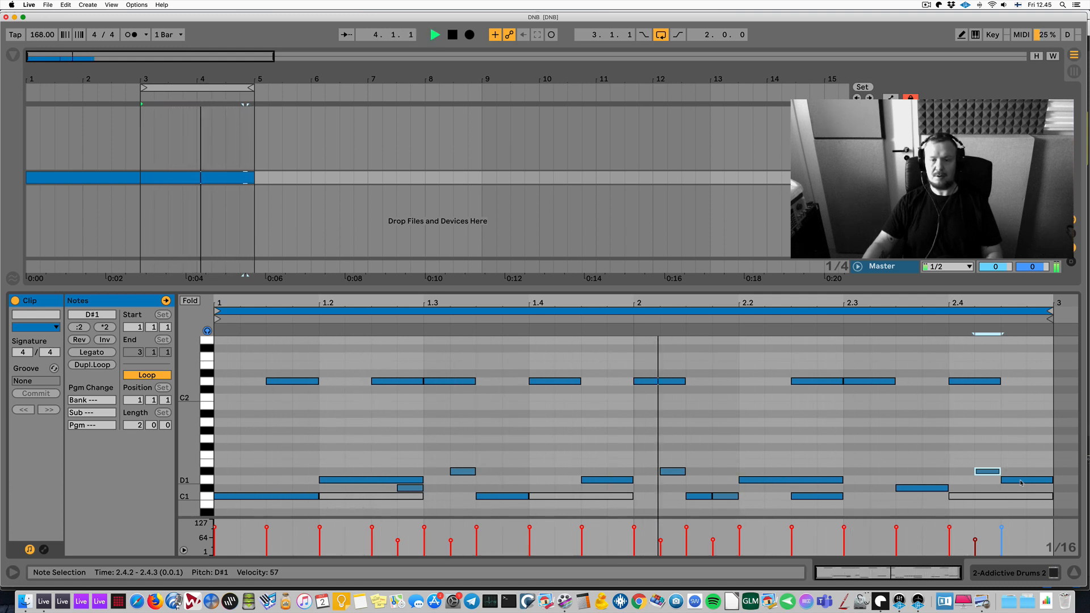
key(space)
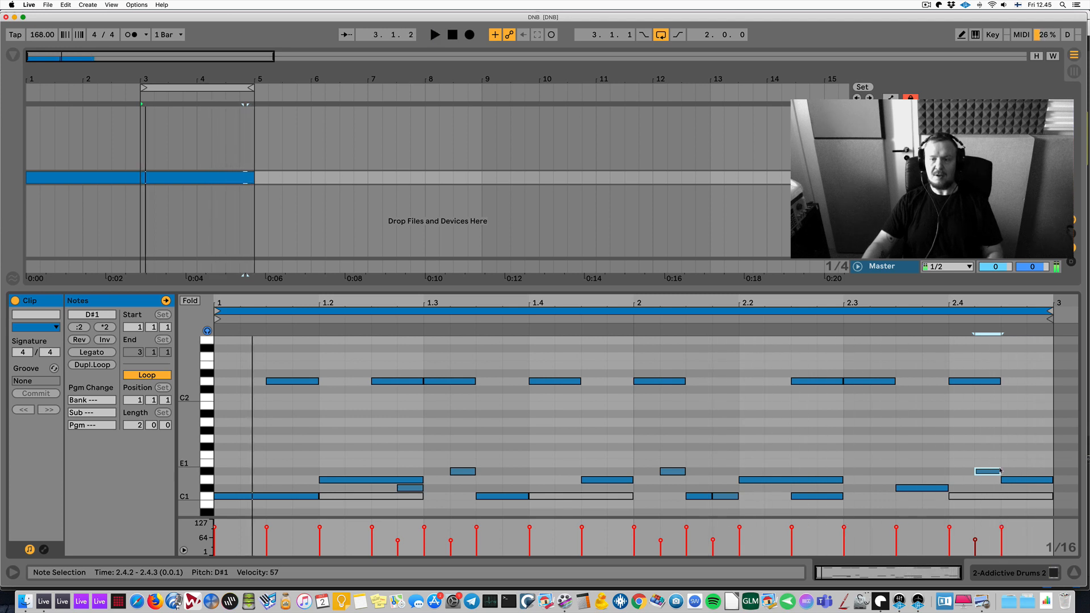
Step: Shorten the D1 snare at 2.4.3 to a sixteenth and add a D#1 ghost note at 2.4.4 with velocity 57
drag(1051, 480, 1018, 481)
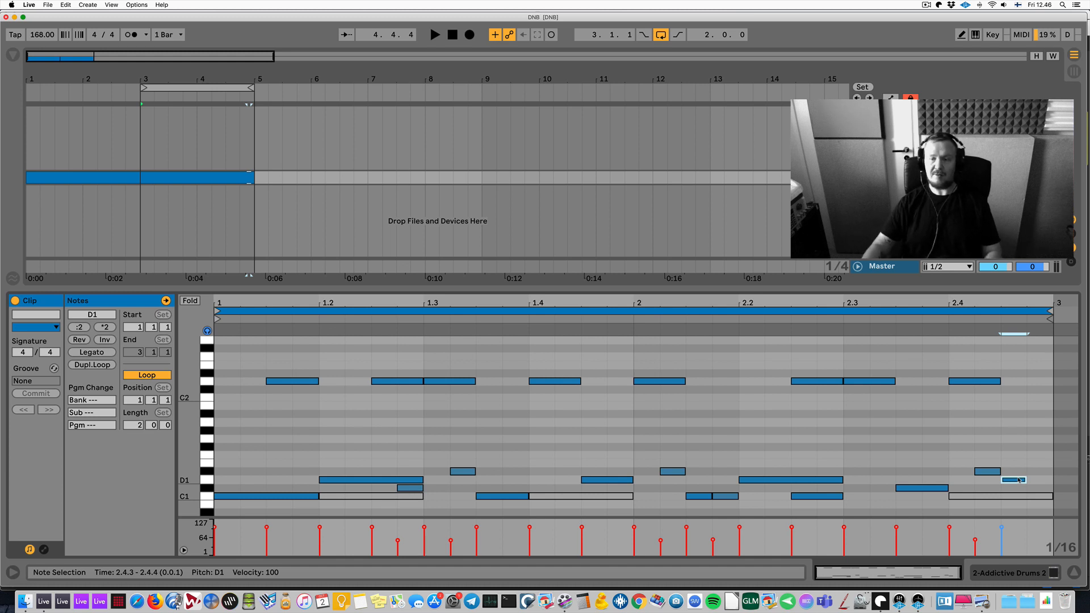
key(shift+Right)
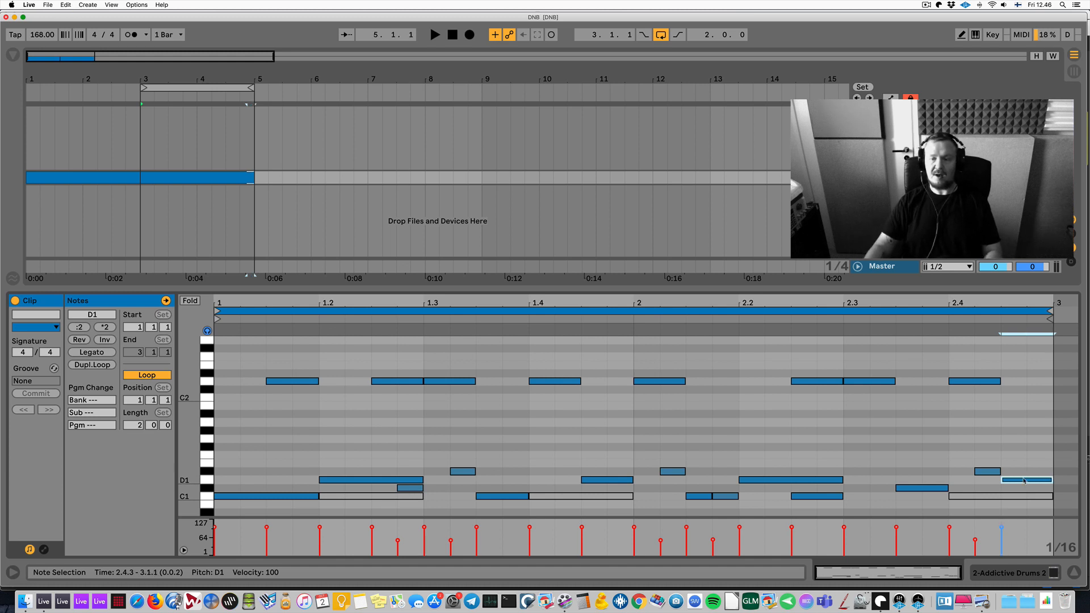
key(shift+Left)
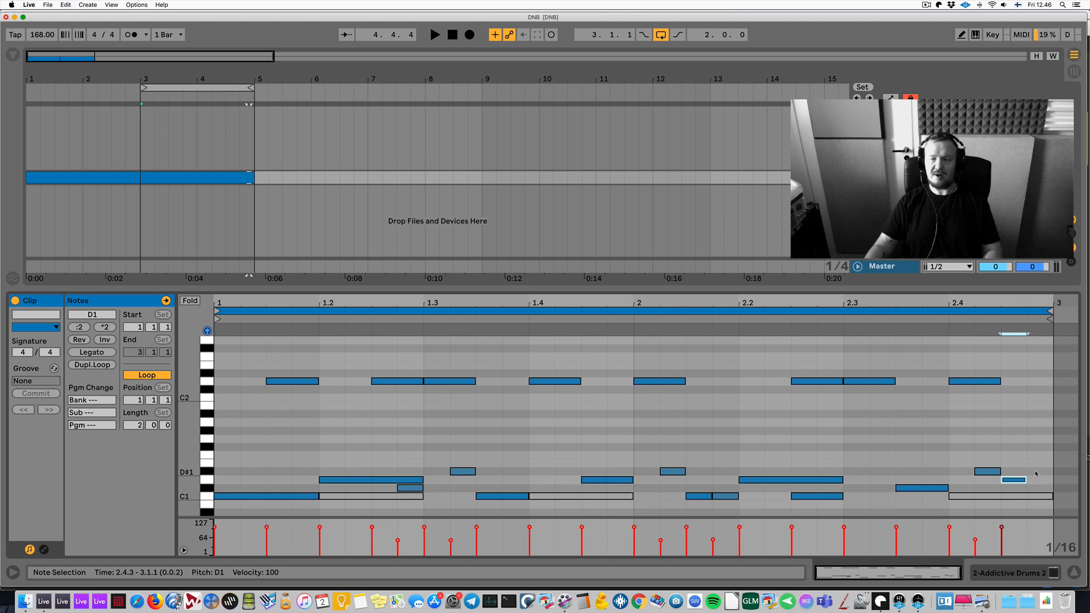
double_click(1035, 473)
Step: Transpose the sixteenth D1 note at 2.4.3 up to D#2 and play the groove
click(1022, 481)
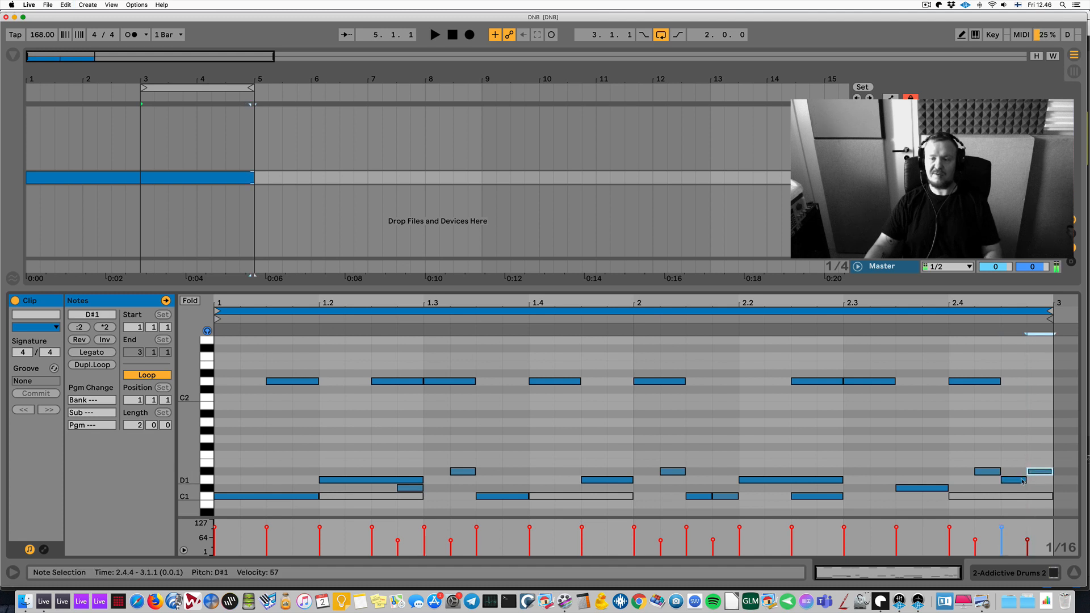
key(Up)
key(Up)
key(Up)
key(Up)
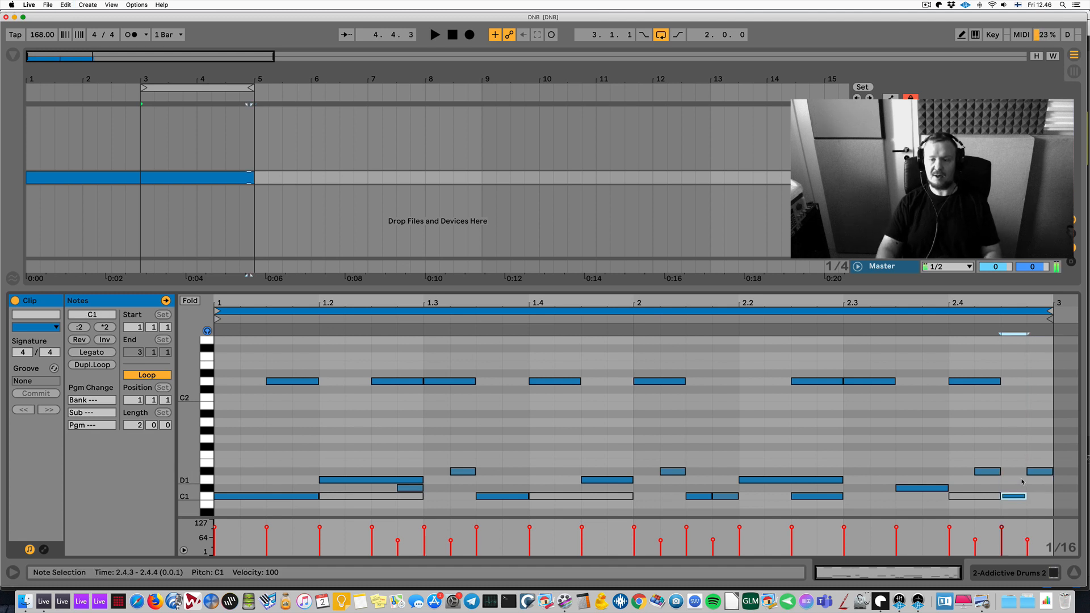
key(Up)
key(Up)
key(Up)
key(Up)
key(Up)
key(Up)
key(Up)
key(Up)
key(Up)
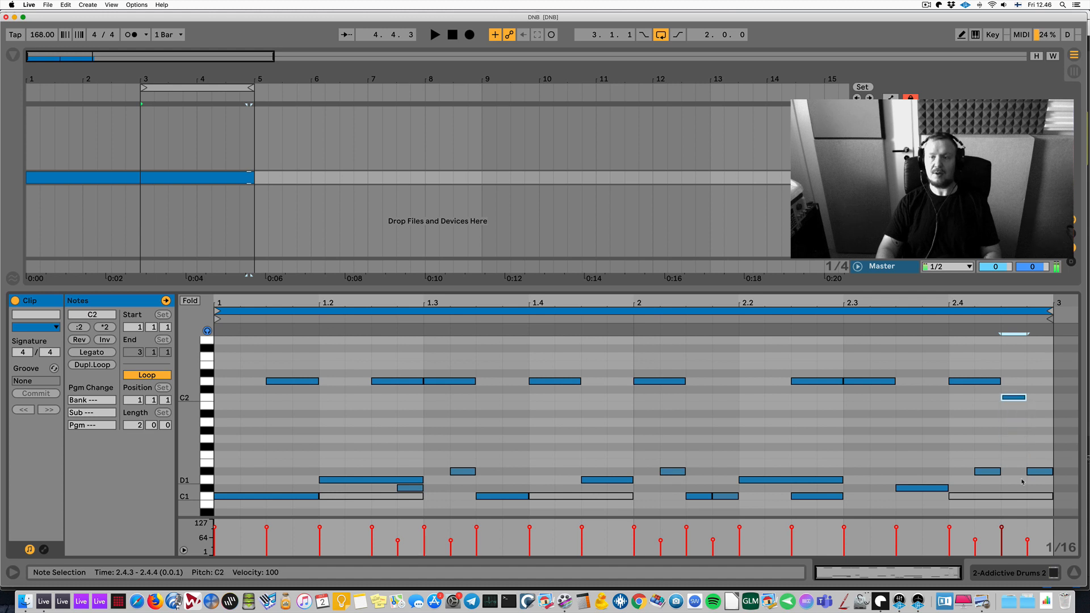
key(space)
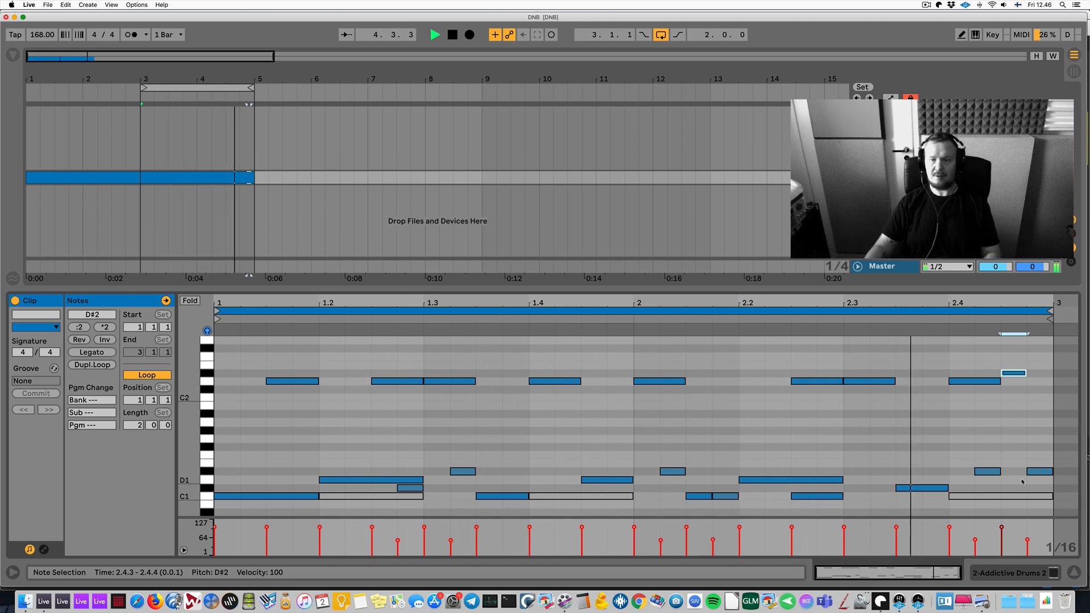
key(space)
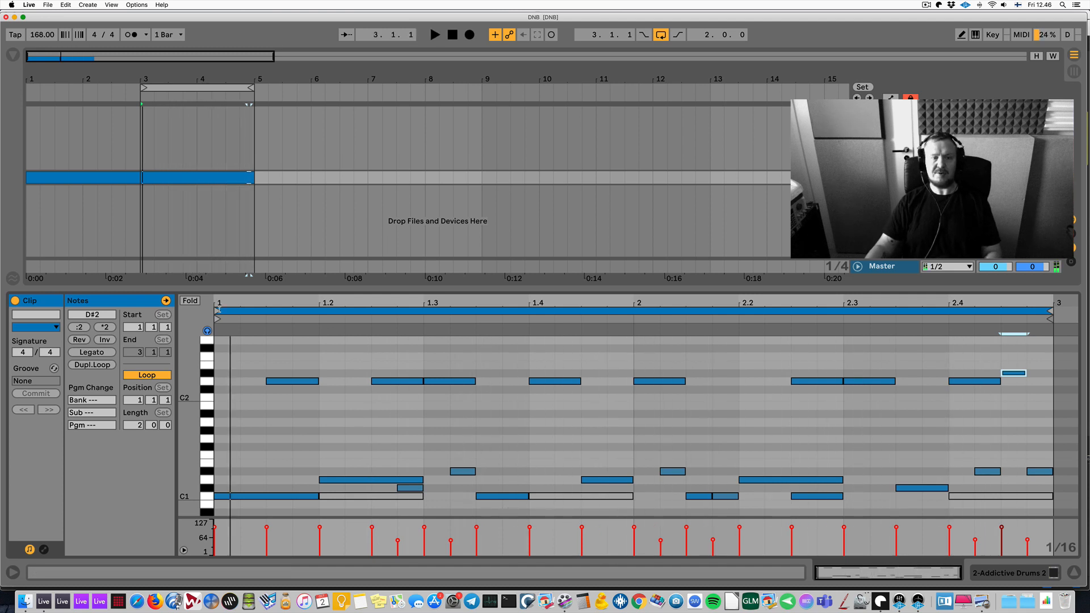
Step: Play beat 2.4 alone in a loop starting at 2.4.1, and restore the clip's full two-bar loop
drag(218, 311, 948, 310)
key(space)
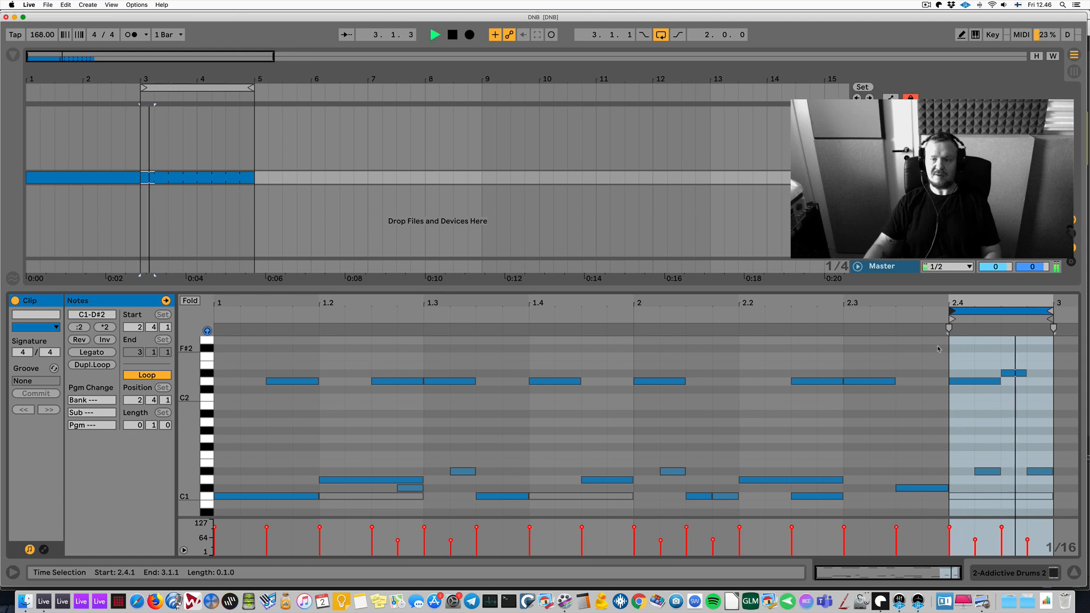
key(space)
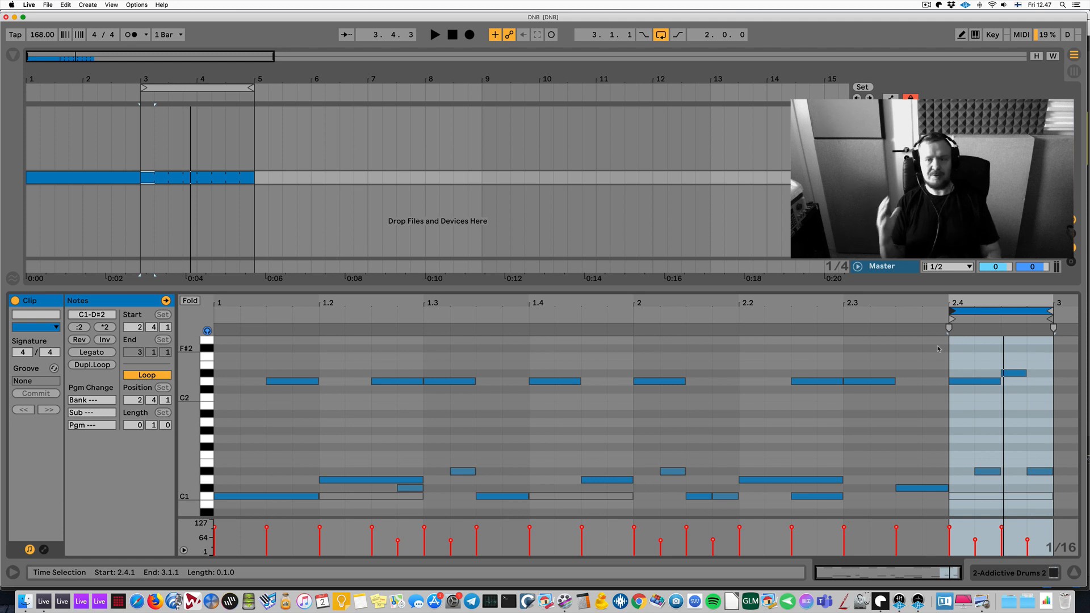
drag(951, 320, 214, 373)
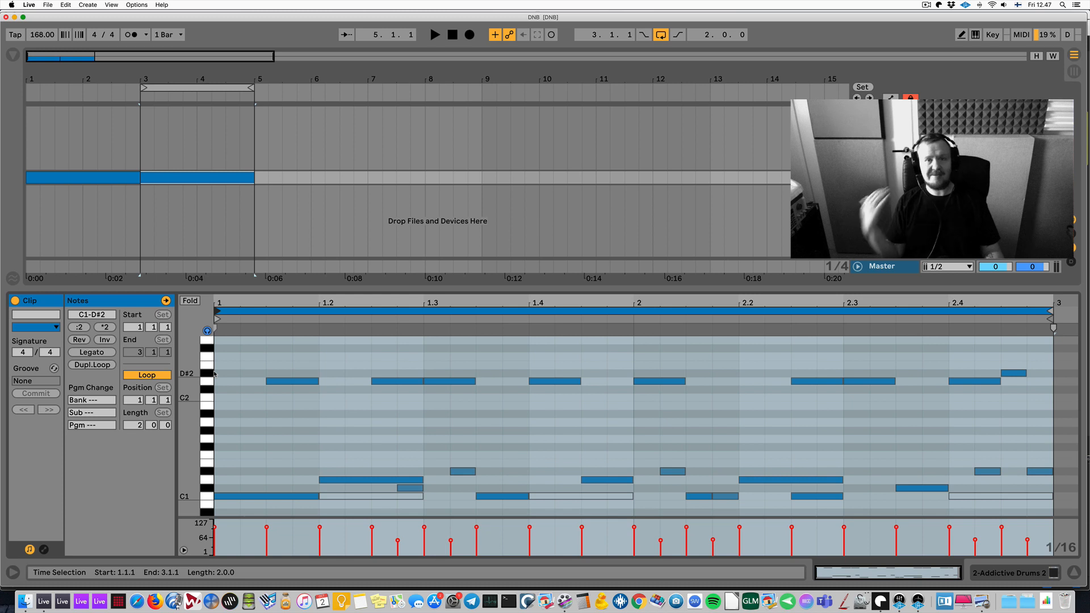
click(303, 362)
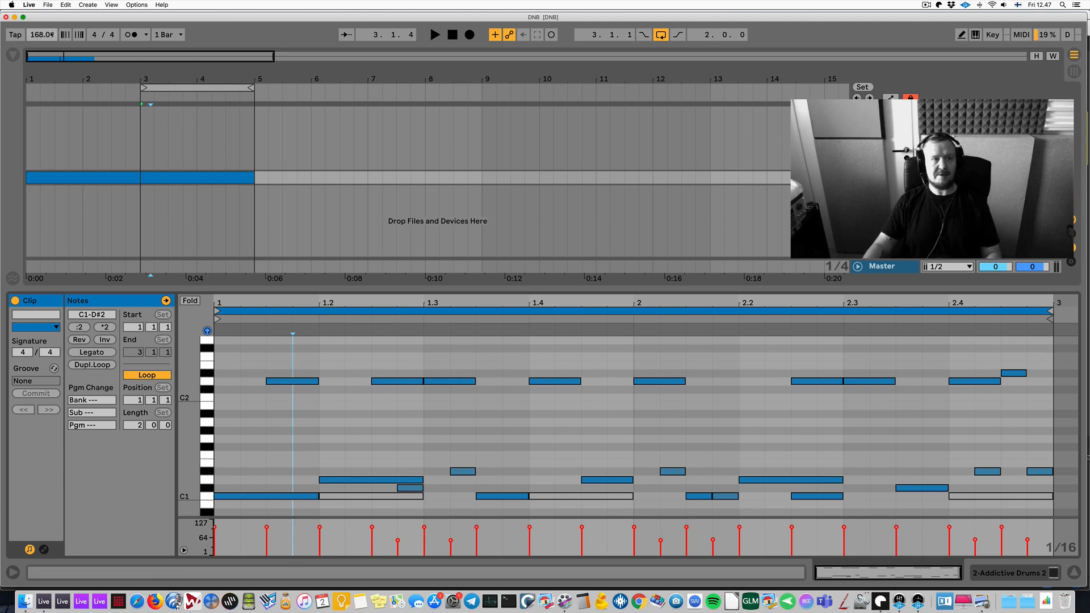
Step: Lower the tempo to 137 BPM and play the groove
drag(46, 37, 45, 62)
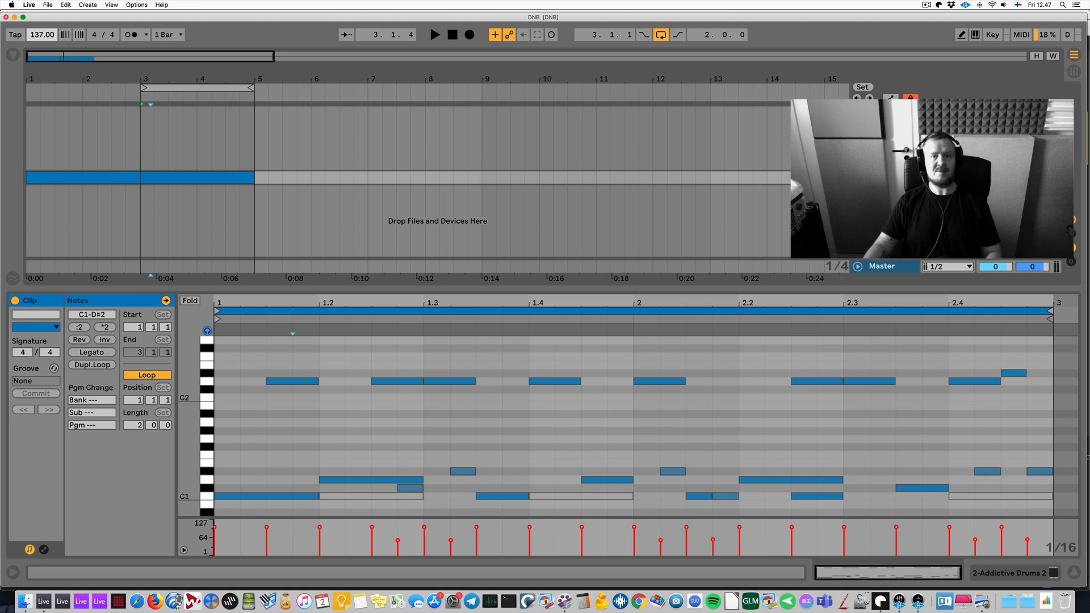
key(space)
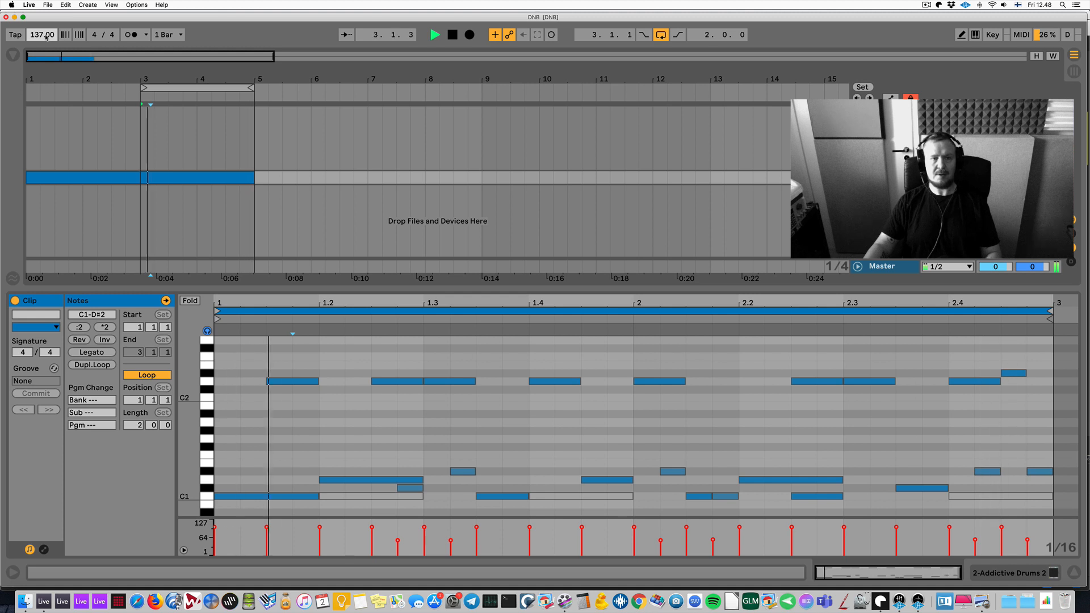
key(space)
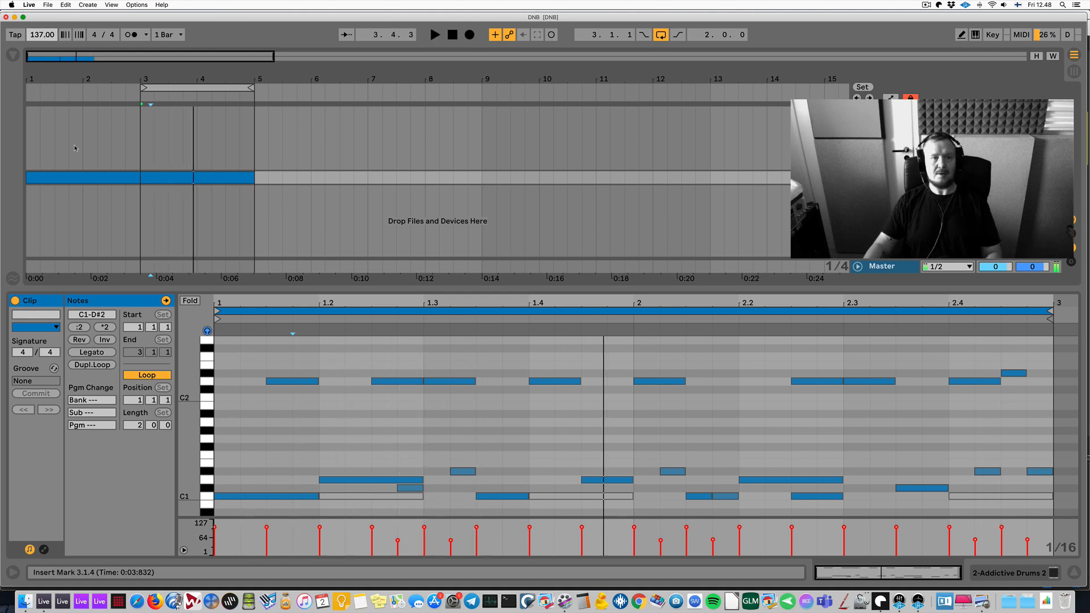
Step: Open the other two-bar clip at bars 1 to 2 for viewing and start playback
click(63, 176)
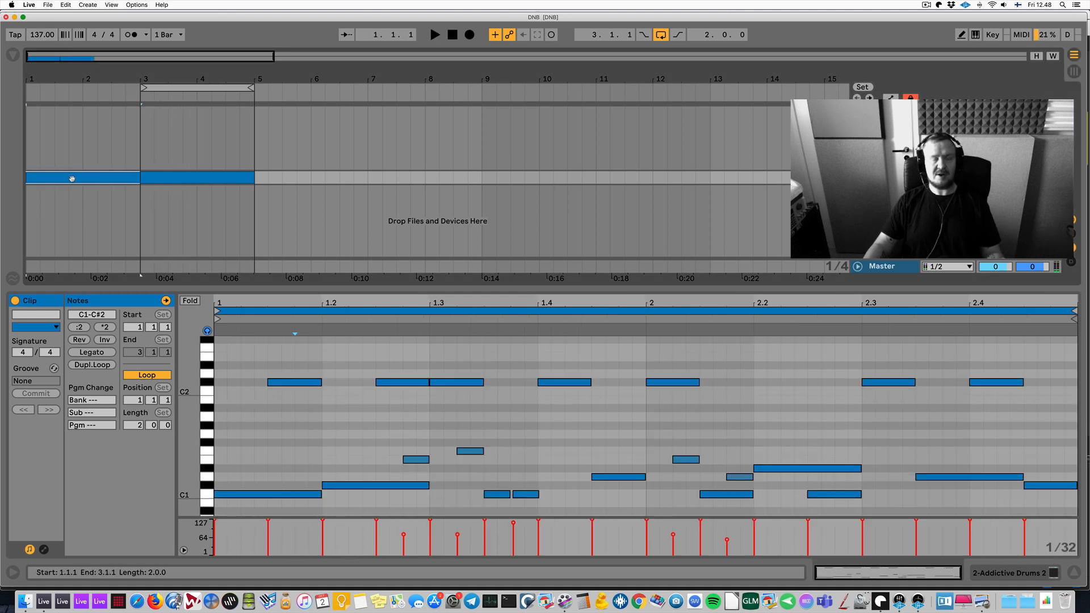
key(space)
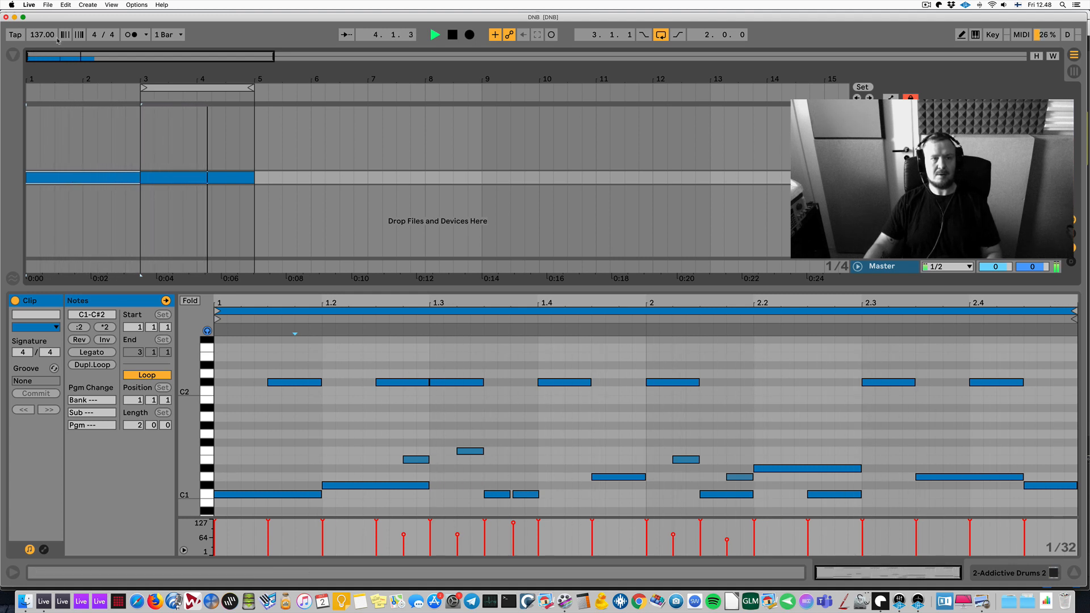
Step: Set the tempo to 169 BPM and merge both clips into one four-bar clip from 1.1.1 to 5.1.1, looping all four bars
drag(41, 35, 41, 19)
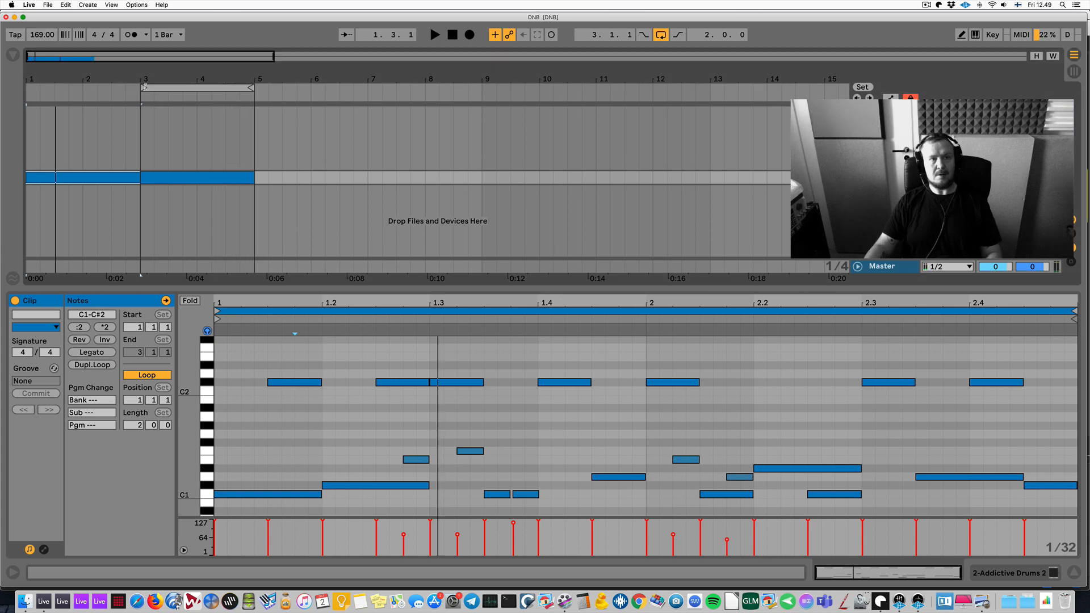
drag(143, 87, 27, 88)
drag(263, 177, 26, 177)
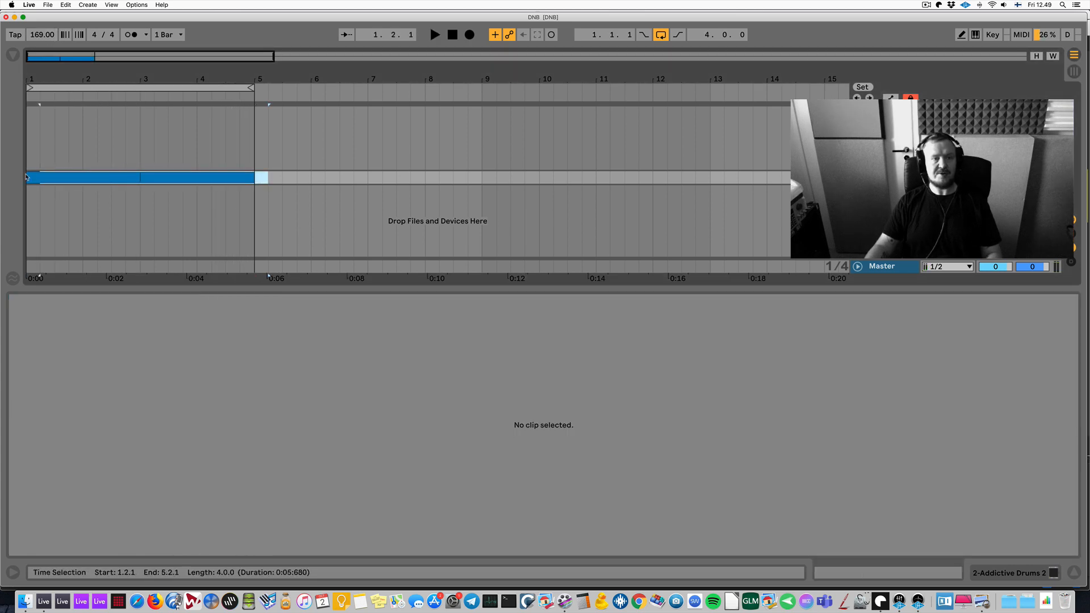
click(62, 179)
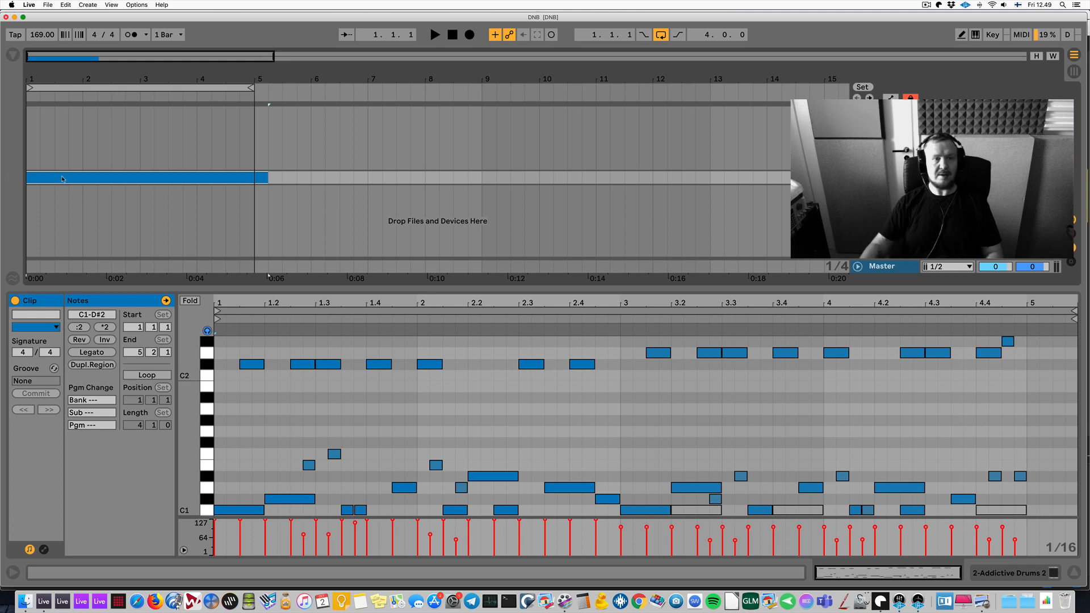
drag(262, 177, 254, 177)
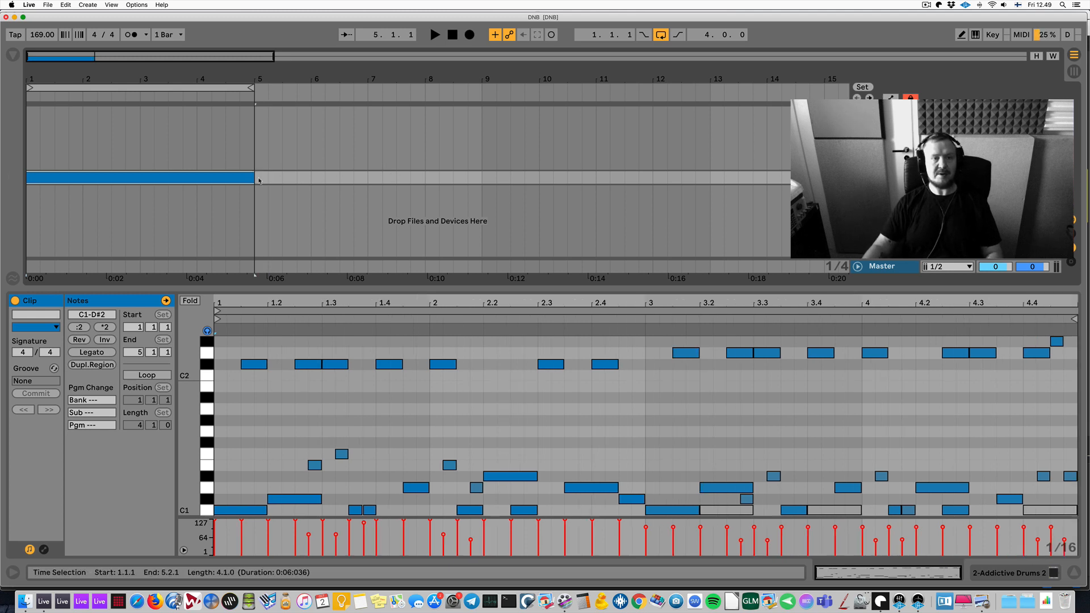
Step: Unfold the drum track to show its notes and play the four-bar groove
key(u)
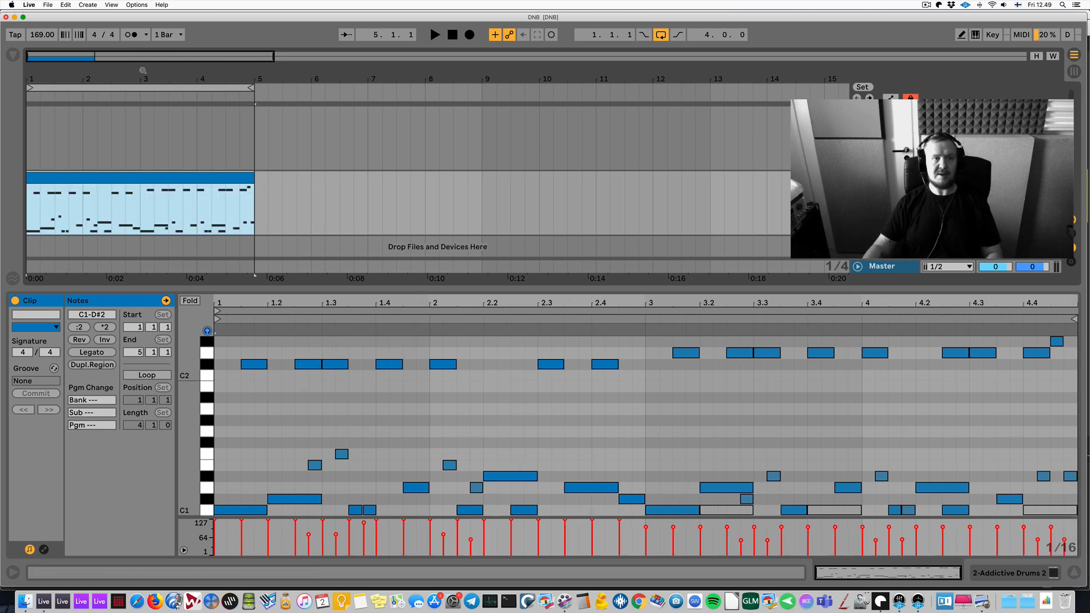
drag(143, 70, 63, 79)
key(space)
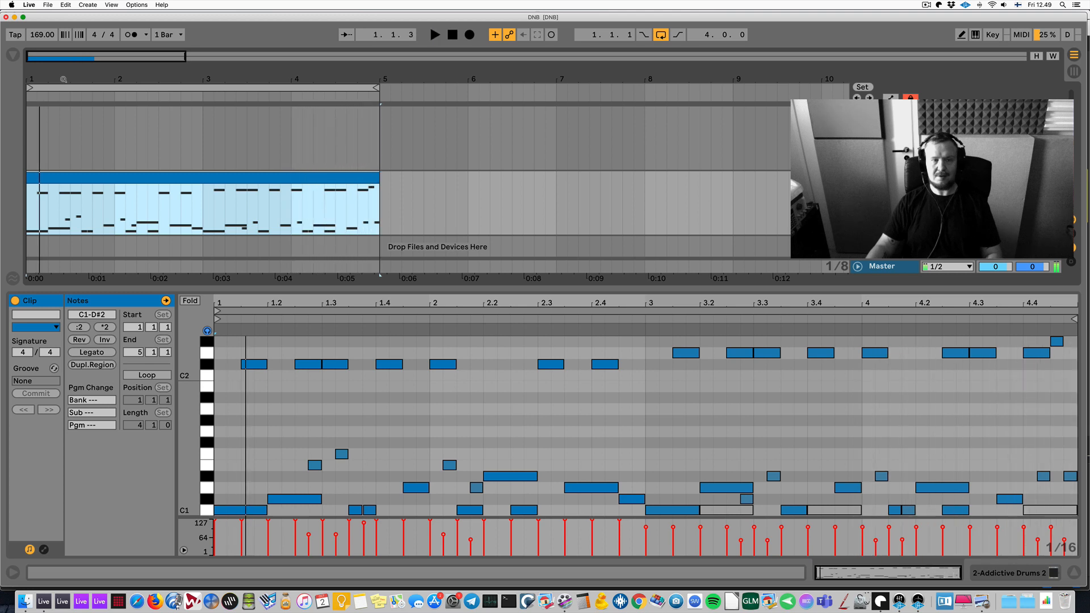
click(110, 96)
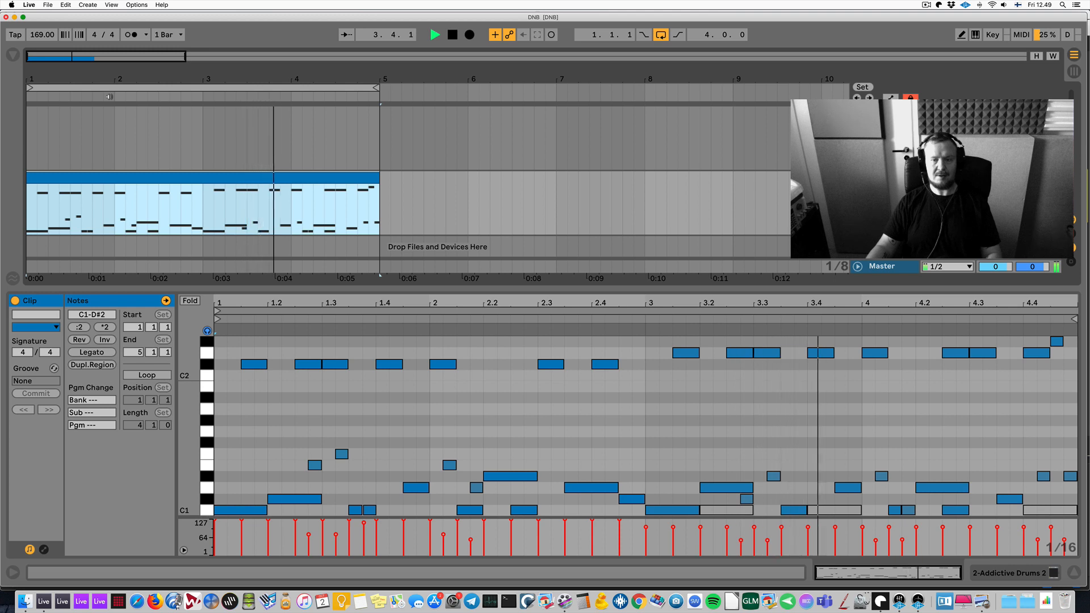
key(space)
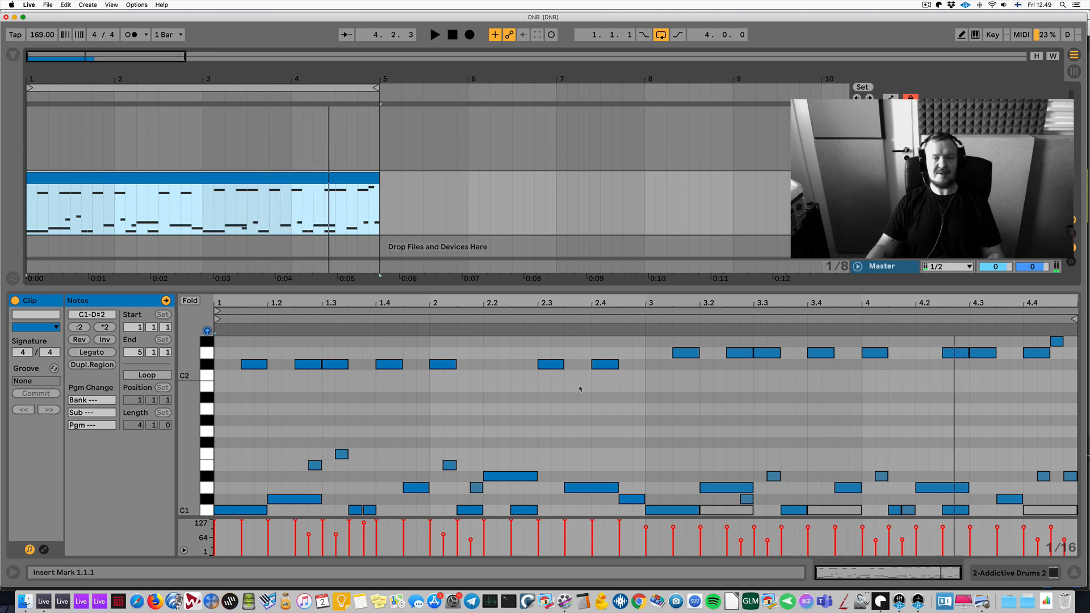
Step: Raise the velocity of the three D1 notes at 3.2.1, 3.4.3 and 4.2.1 to 127 and play the groove
click(632, 443)
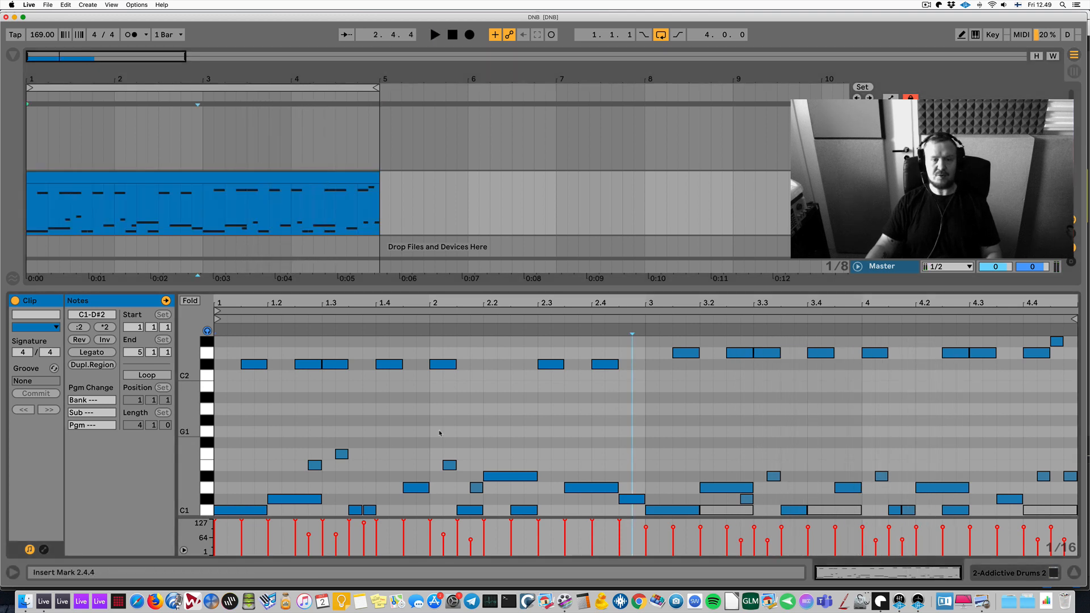
click(212, 499)
click(210, 476)
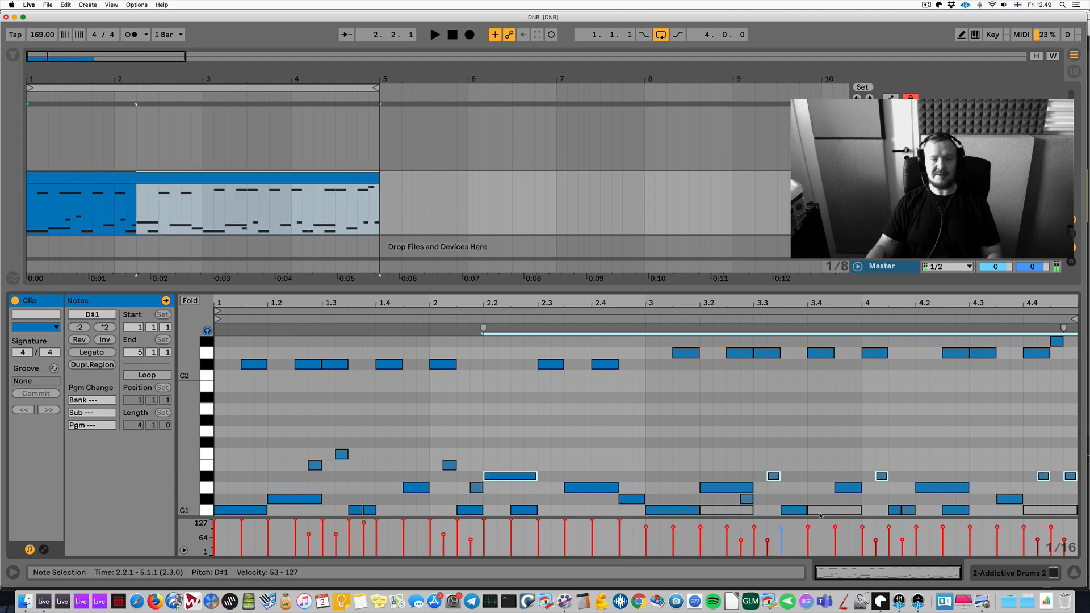
click(726, 433)
click(724, 487)
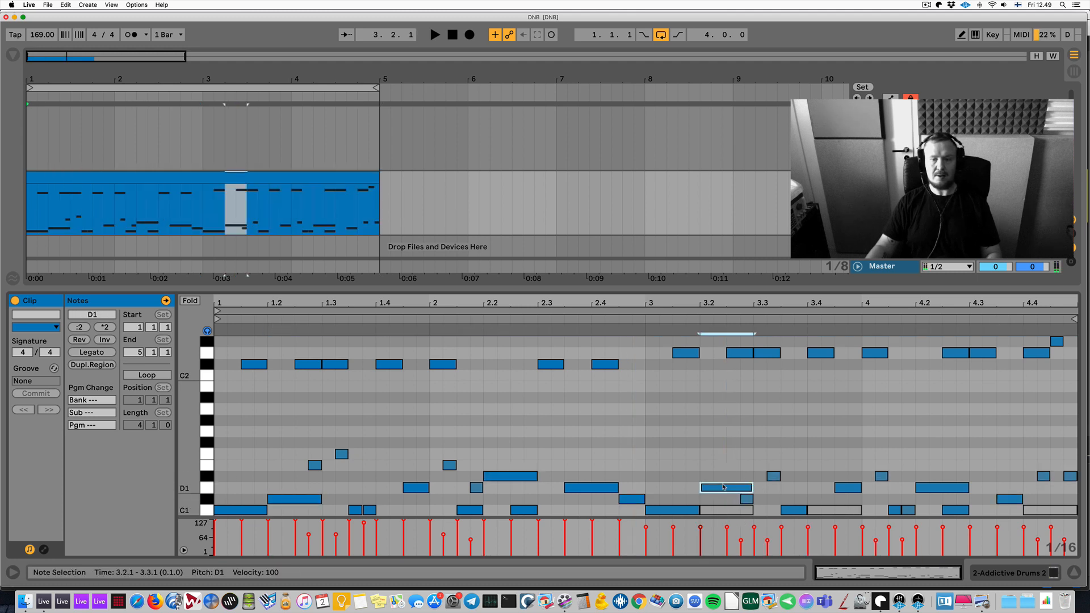
shift+click(957, 489)
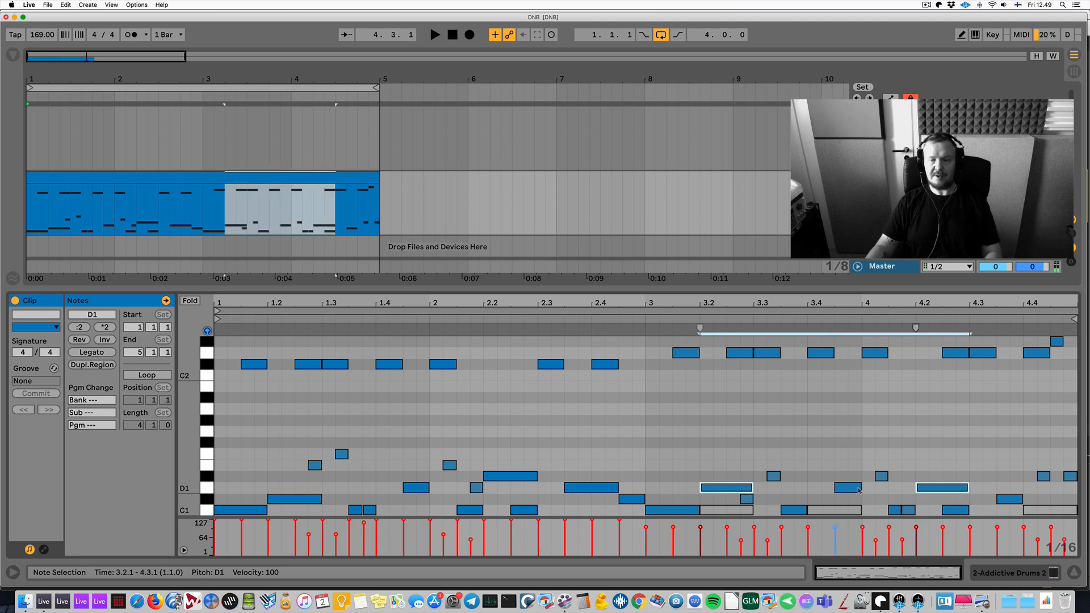
shift+click(858, 490)
drag(859, 490, 859, 469)
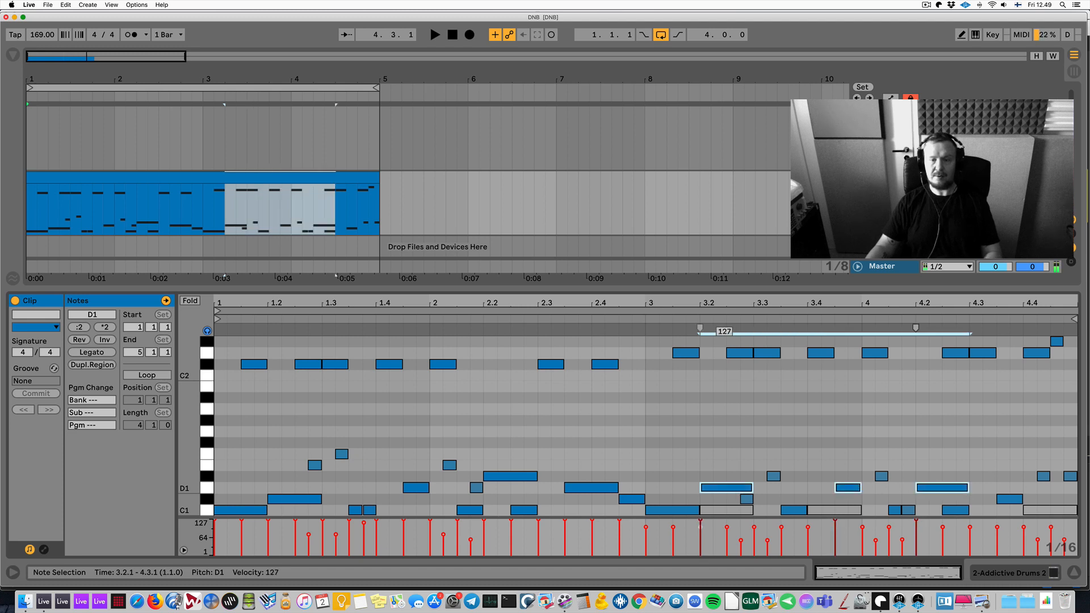
key(space)
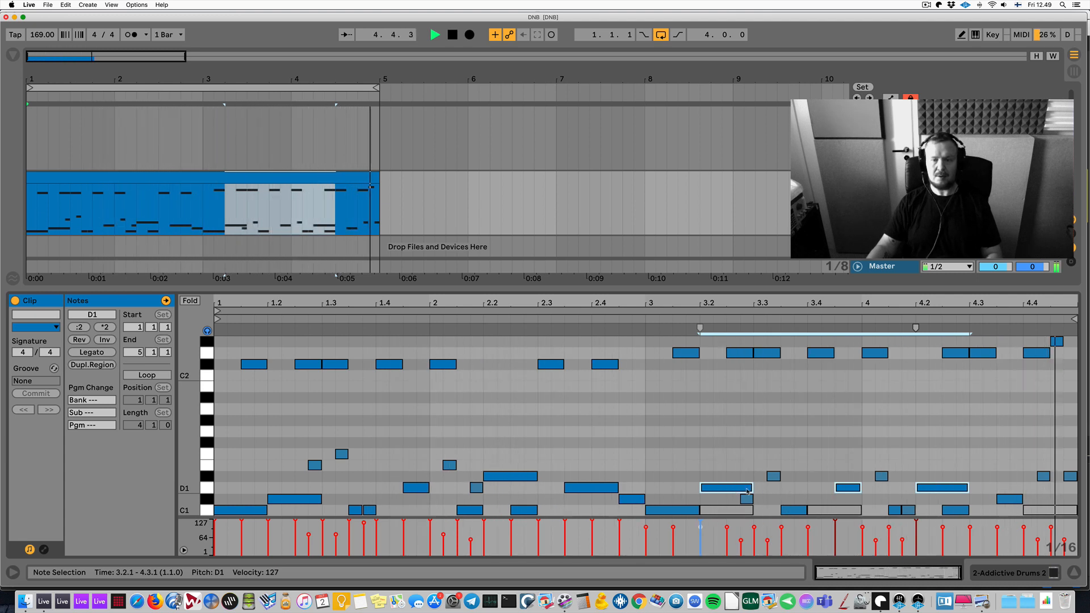
key(space)
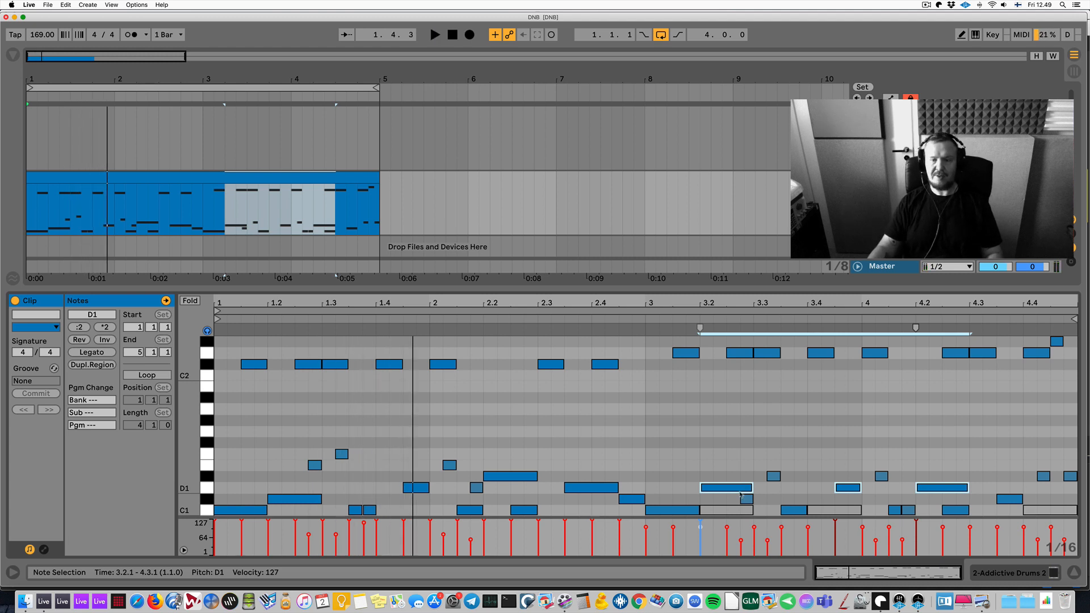
Step: Transpose the C#1 notes at 3.2.4 and 4.3.3 up to D#1
click(746, 498)
shift+click(1009, 499)
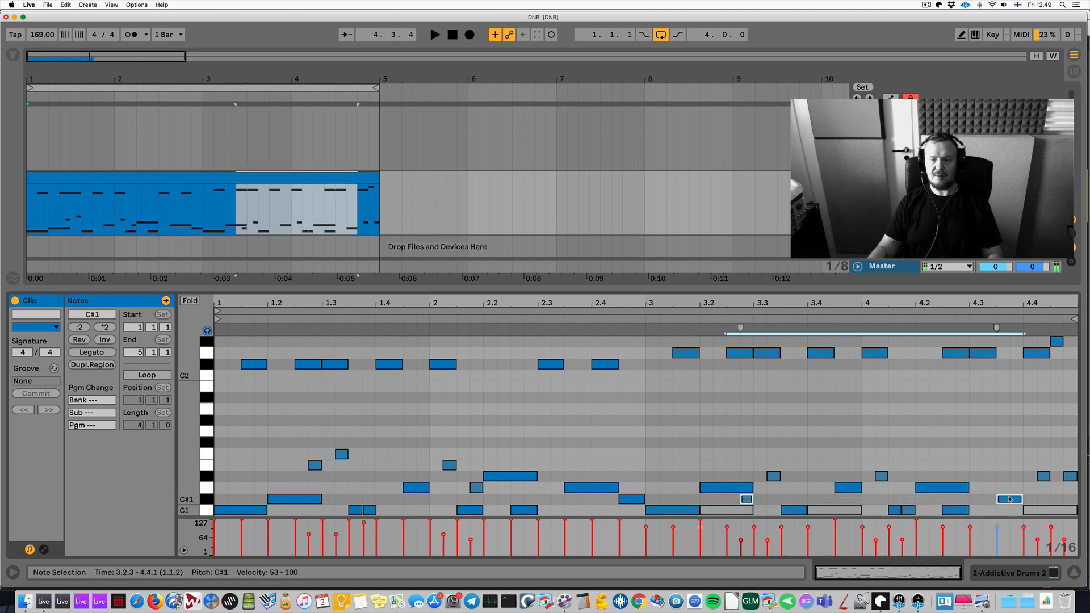
key(Up)
key(Up)
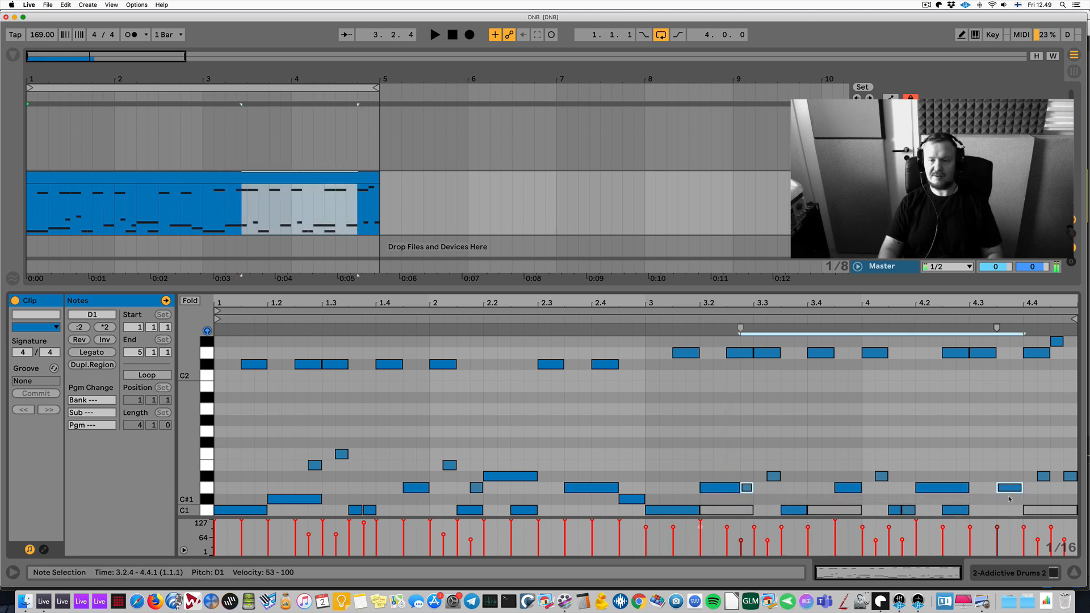
Step: Transpose the three D1 notes at 3.2.1, 3.4.3 and 4.2.1 down to C#1
drag(691, 491, 951, 489)
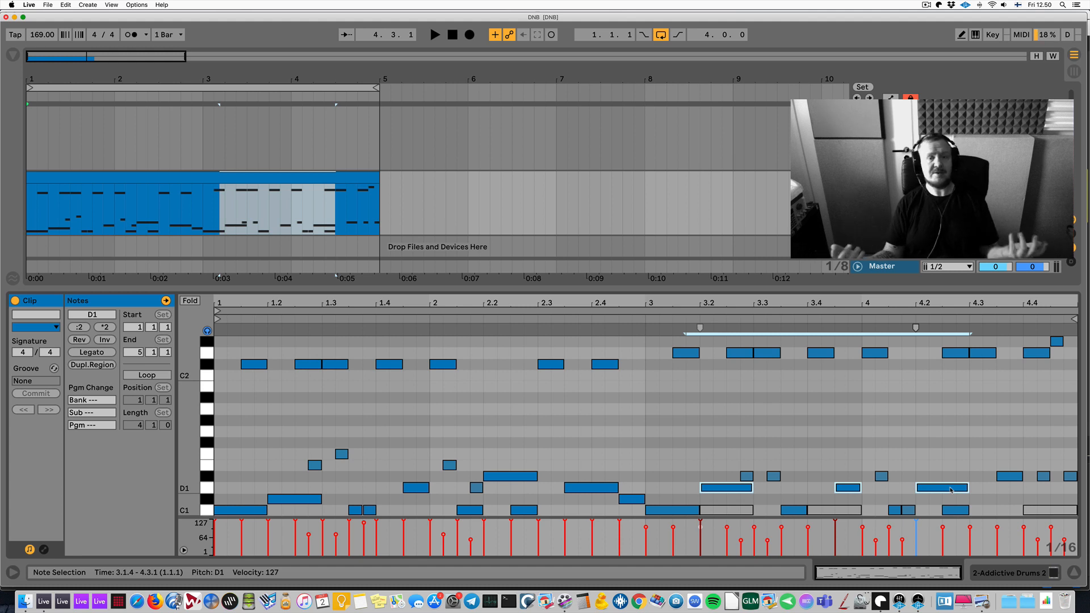
key(Down)
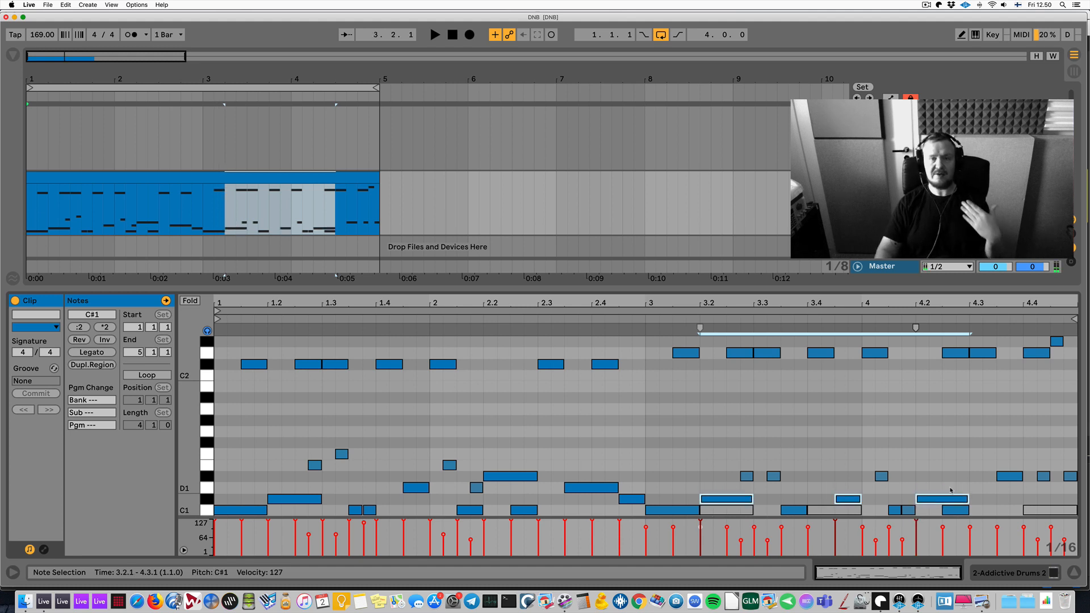
key(Up)
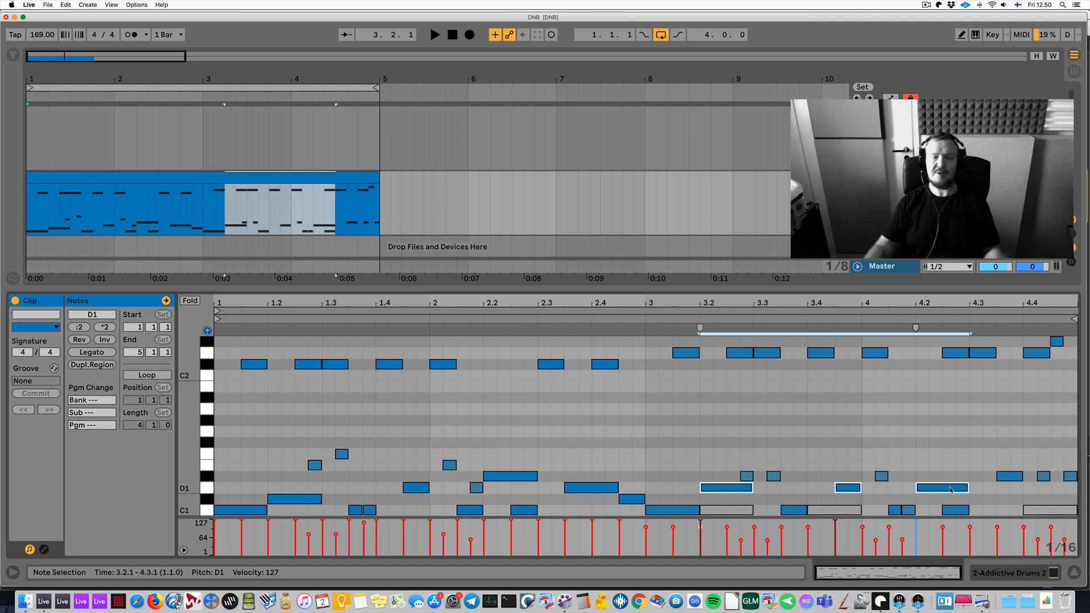
key(Down)
click(847, 476)
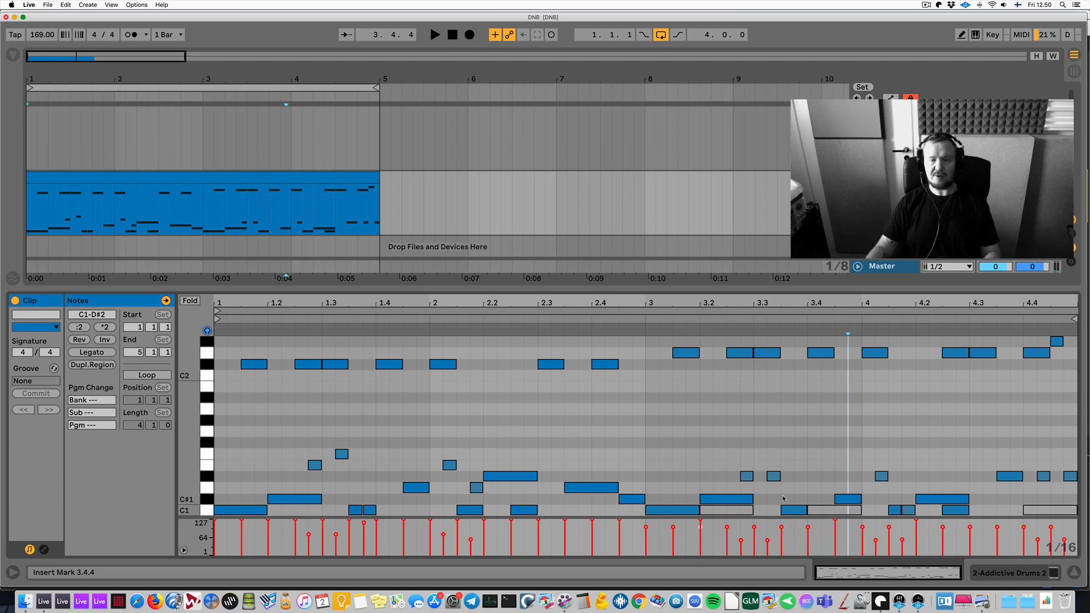
Step: Transpose the C#1 note at 3.4.3 up to D1 and play the groove
click(732, 497)
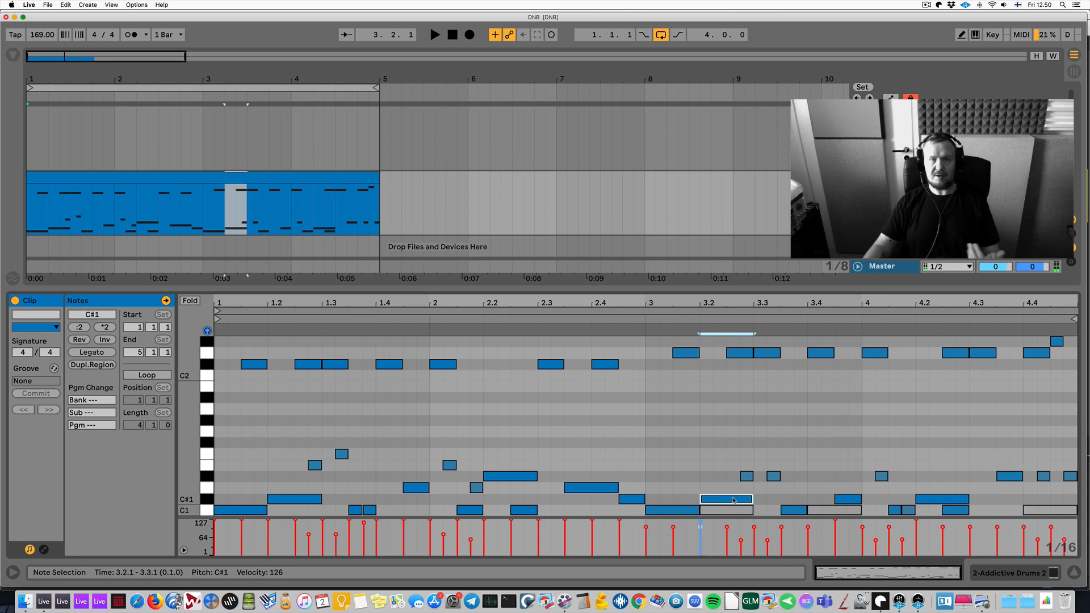
click(843, 500)
key(Up)
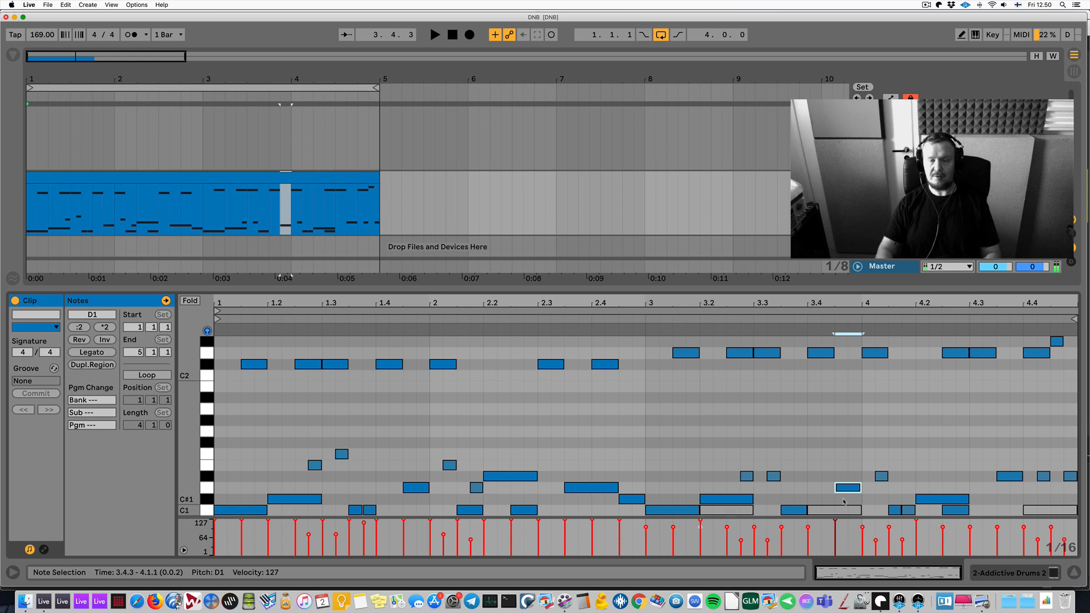
key(space)
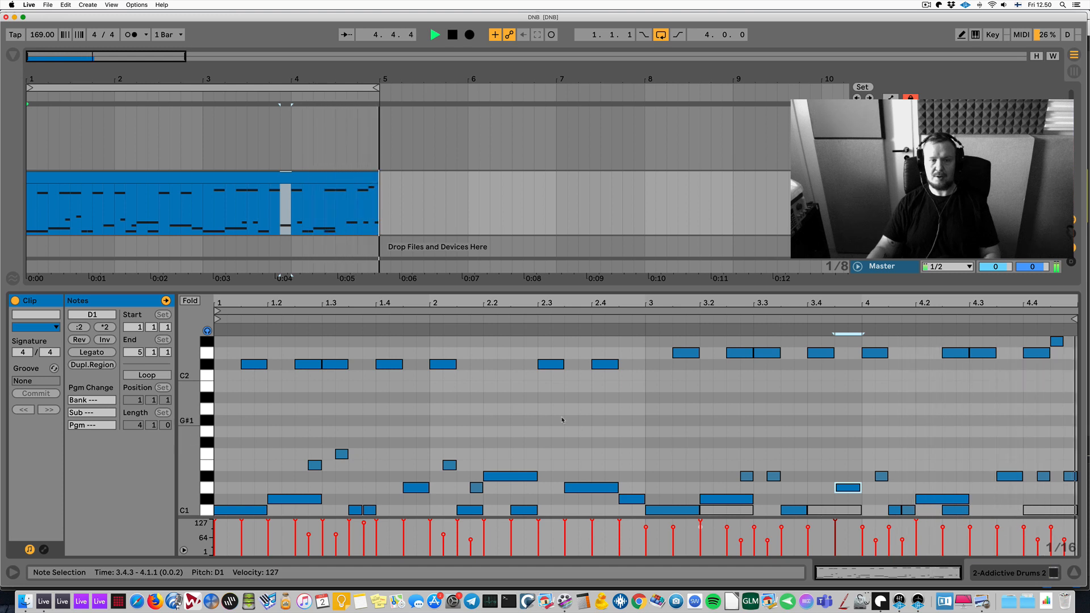
key(space)
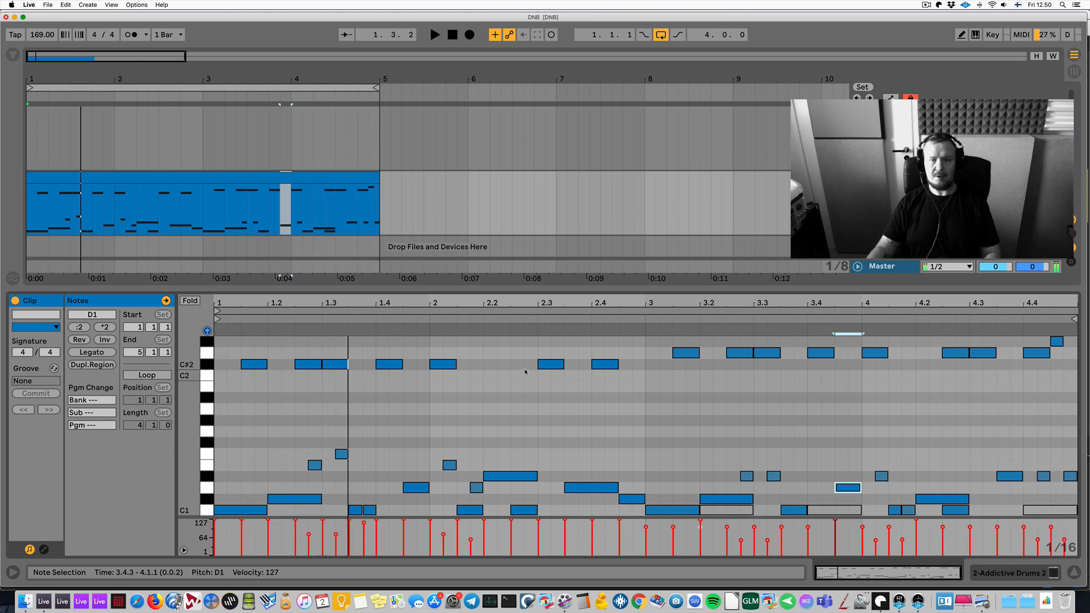
Step: Raise the velocity of all D2 notes in bars 3 and 4 to 127 and play the groove
click(209, 352)
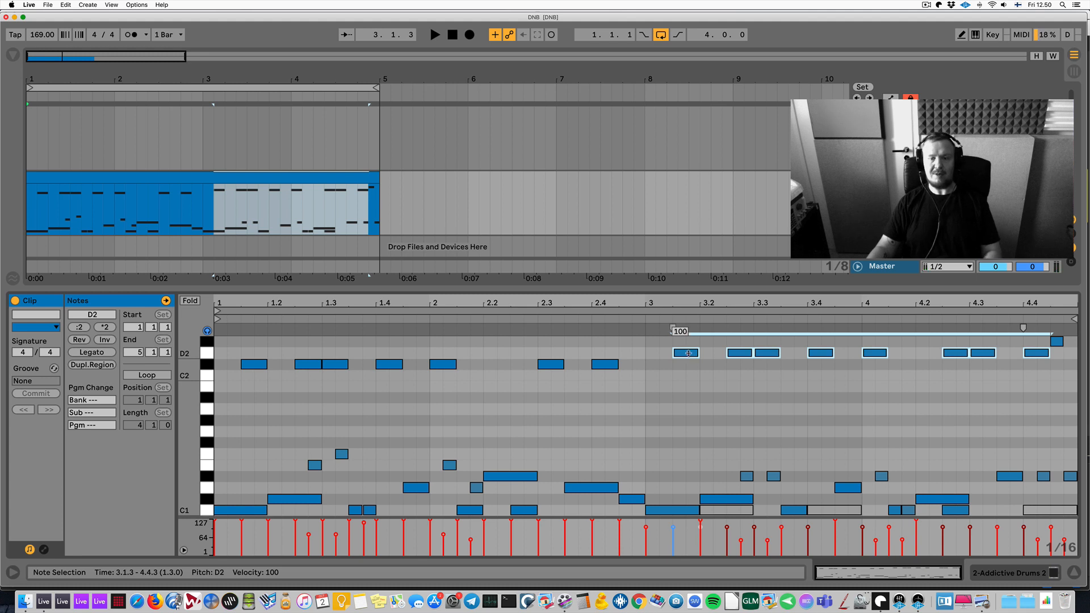
drag(688, 353, 688, 329)
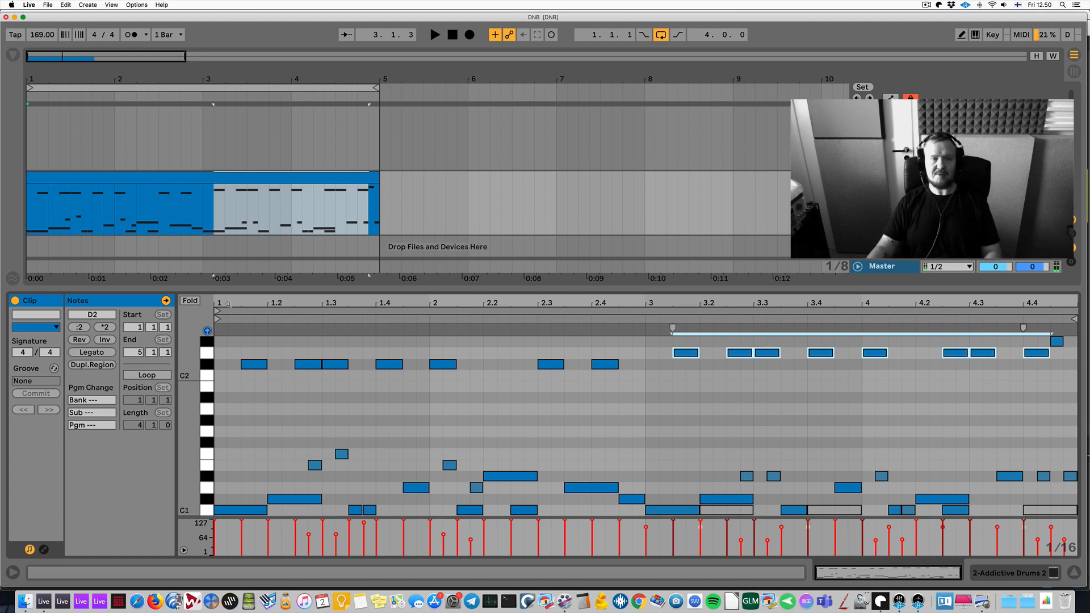
key(space)
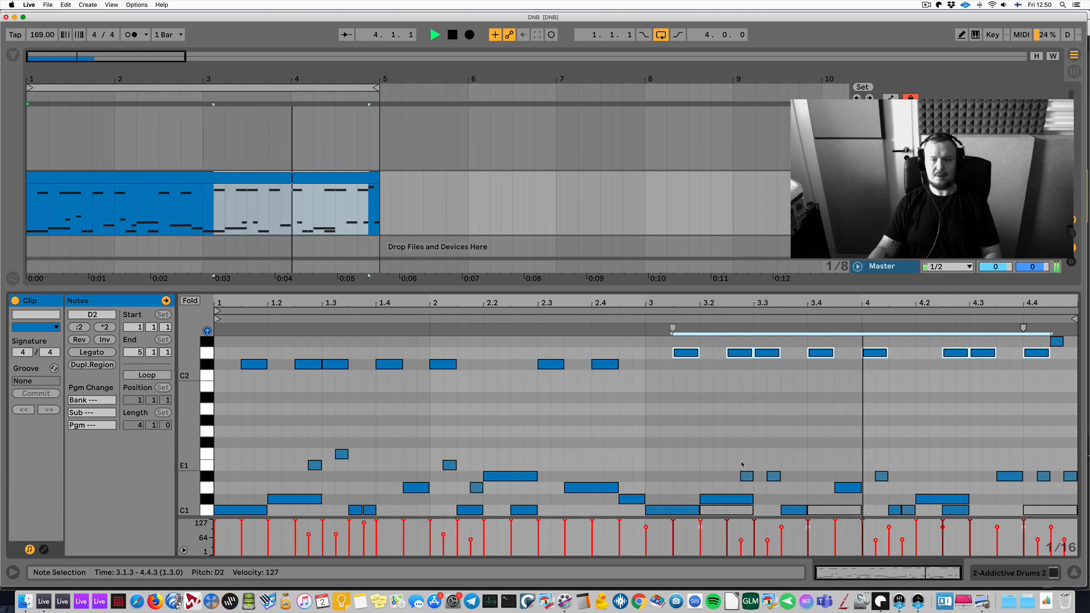
key(space)
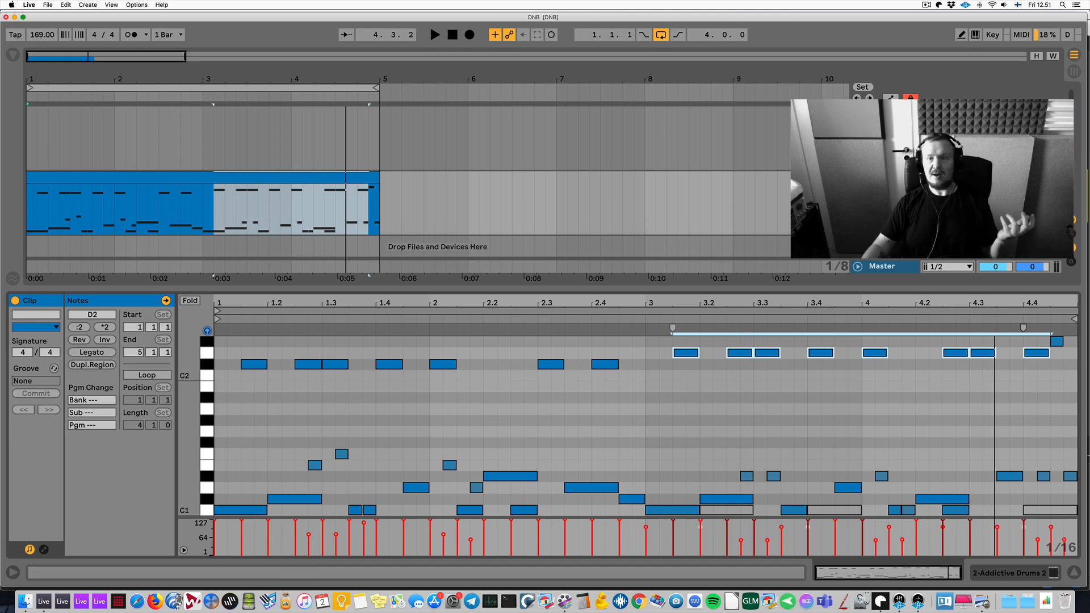
Step: Open the drum track's Addictive Drums 2 instrument window and move it over the middle of the arrangement
key(shift+Tab)
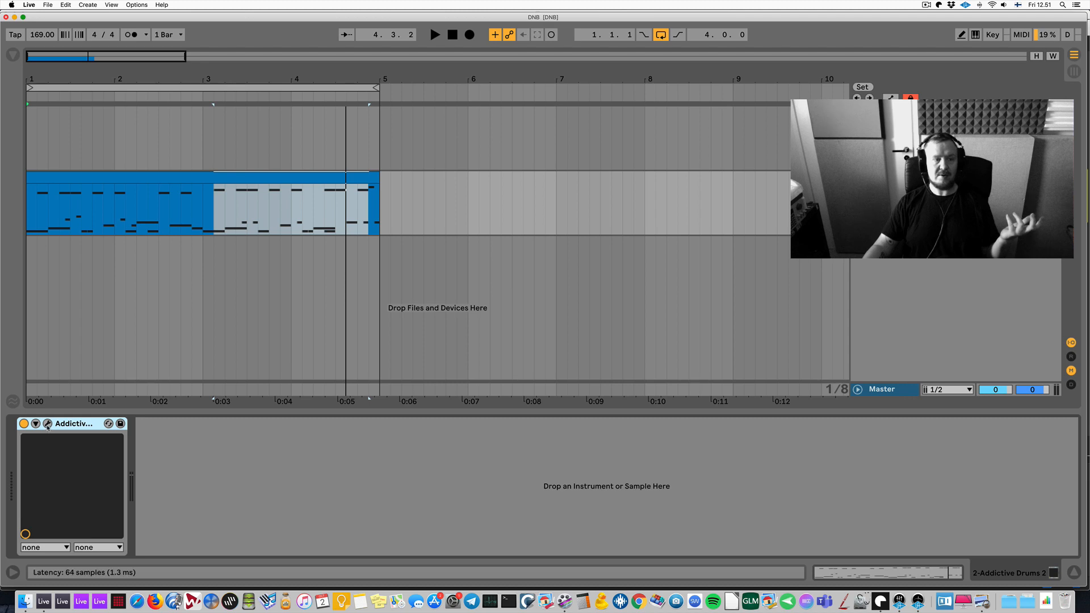
click(47, 423)
drag(590, 77, 554, 136)
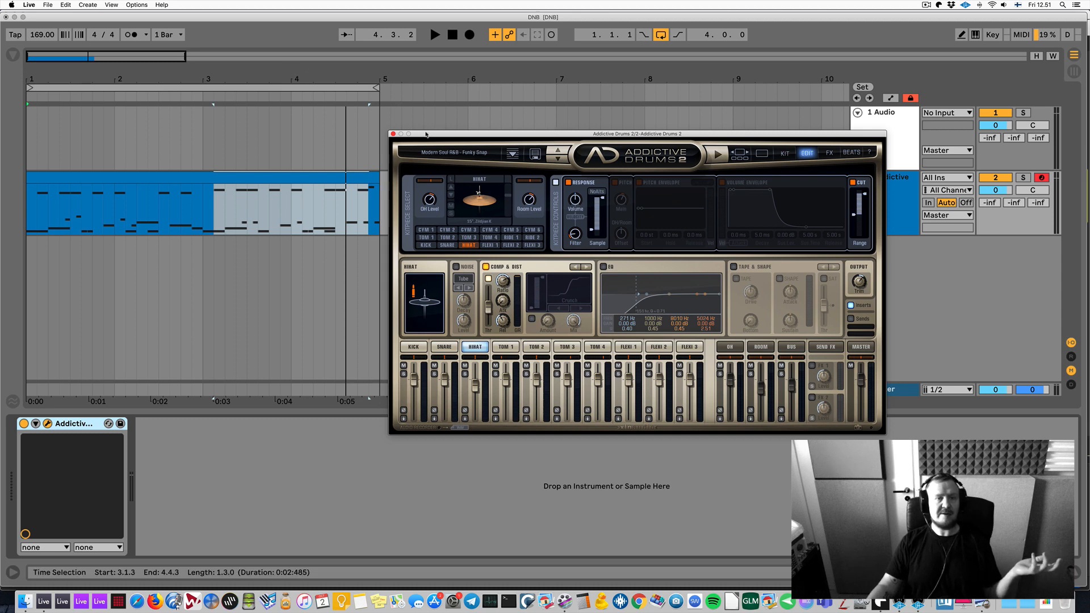
drag(423, 137, 465, 286)
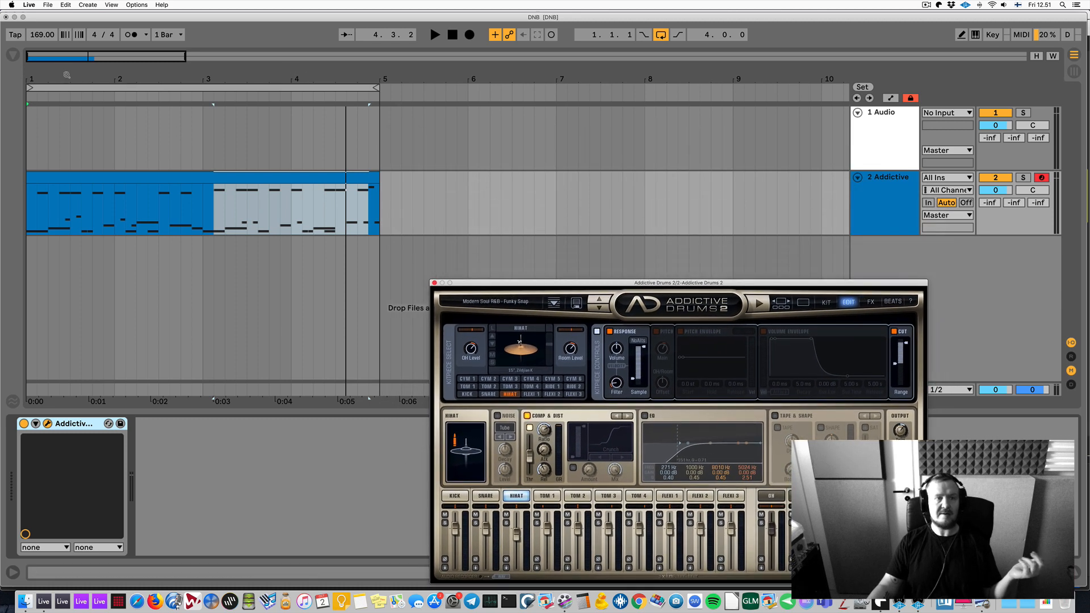
drag(27, 75, 27, 127)
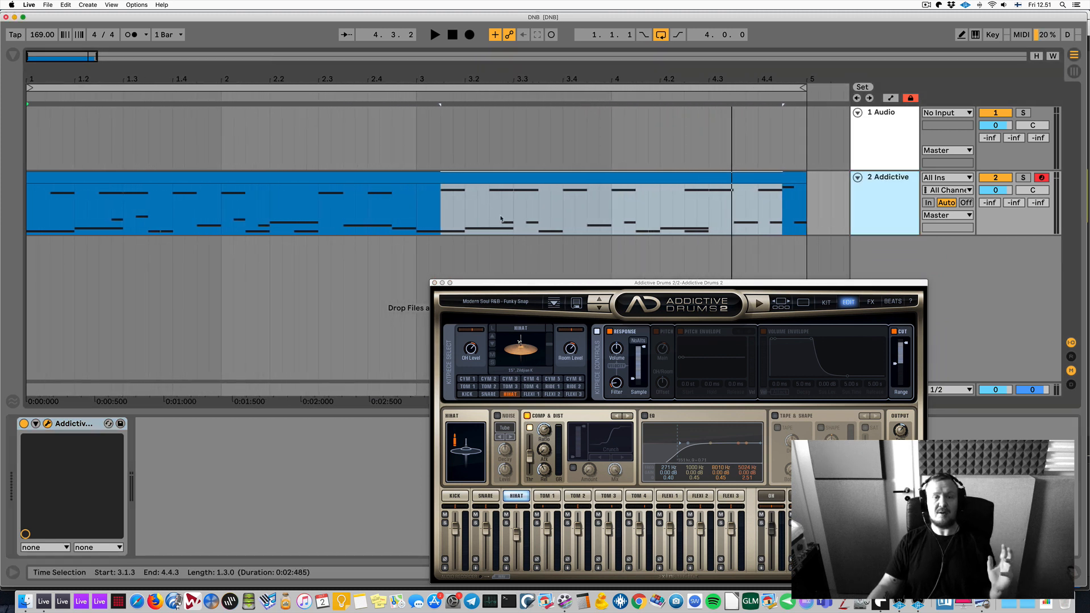
drag(472, 284, 294, 246)
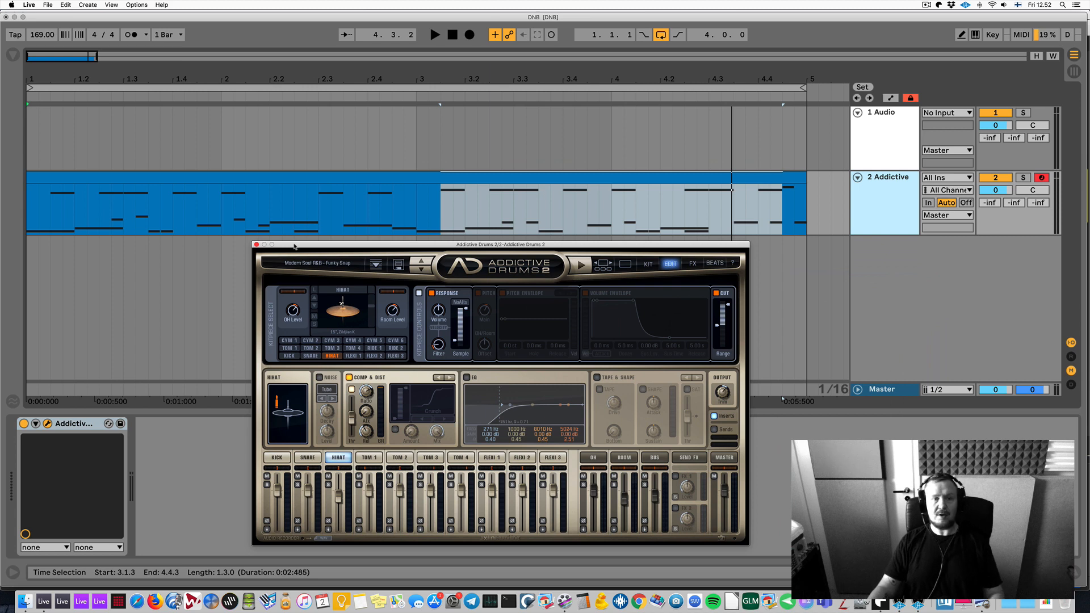
drag(294, 247, 298, 153)
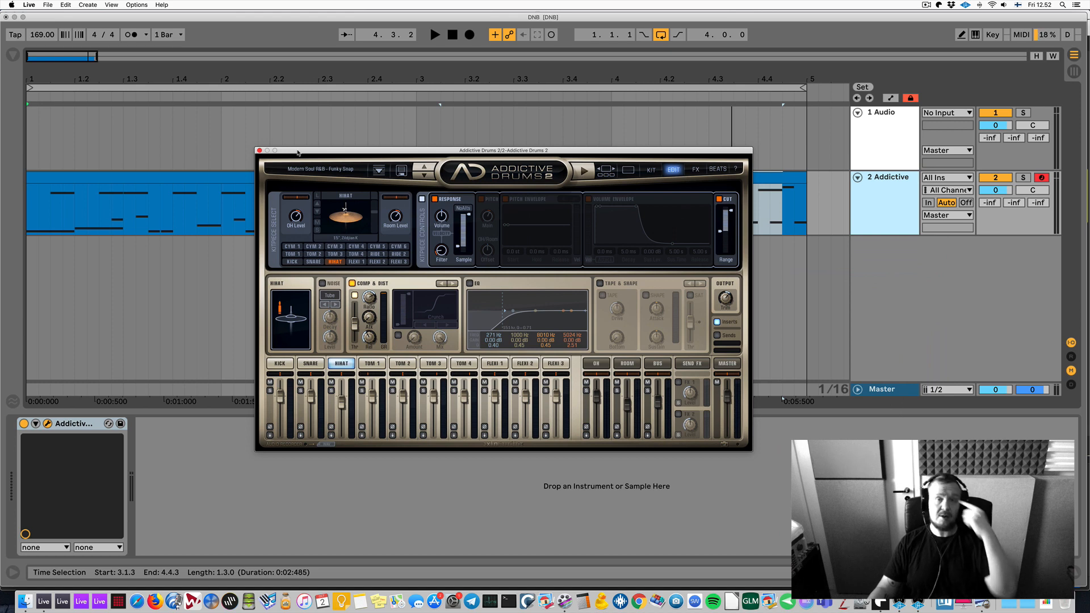
Step: Reposition the Addictive Drums 2 window over the middle of the arrangement and play the groove
drag(298, 152, 307, 159)
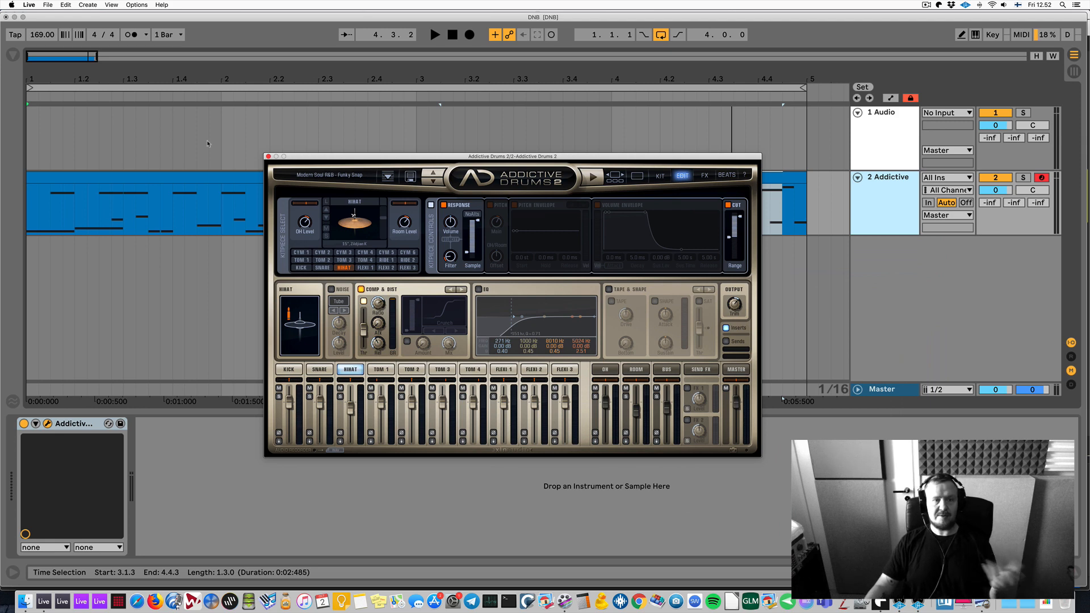
drag(306, 158, 299, 248)
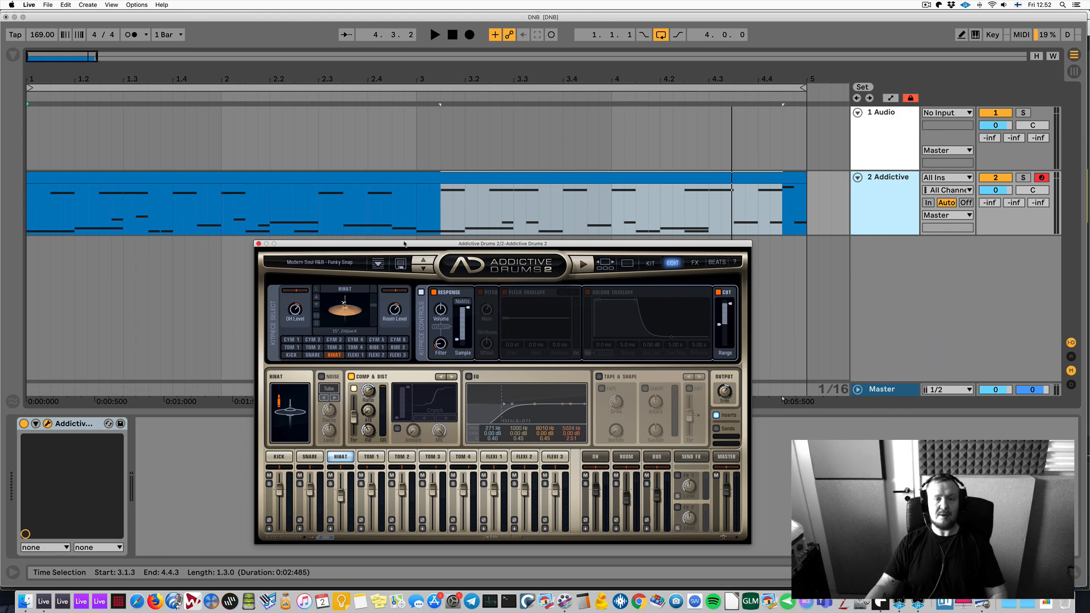
drag(404, 244, 401, 159)
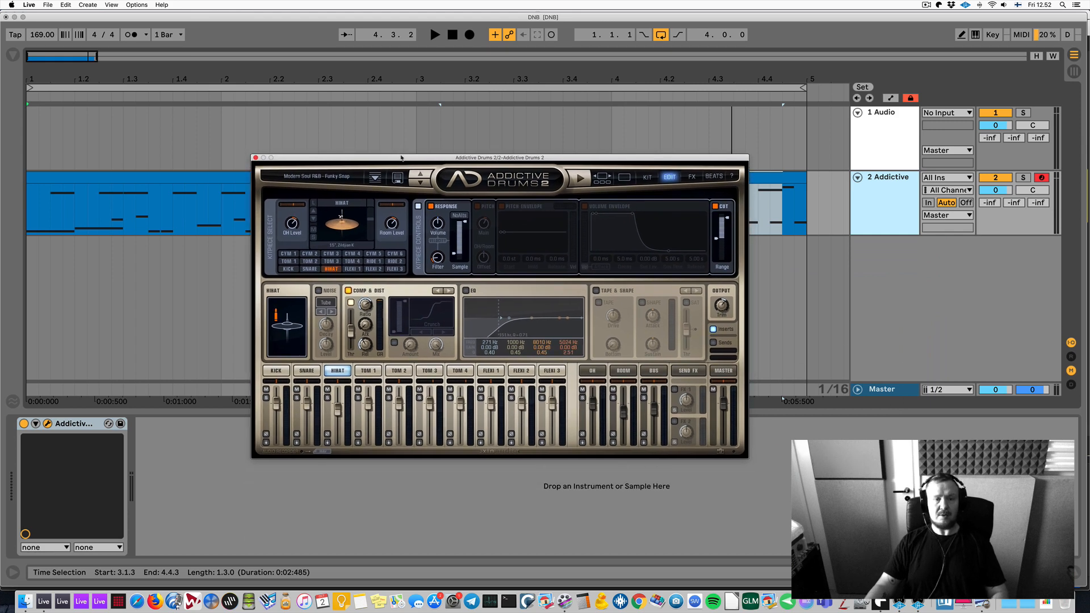
key(space)
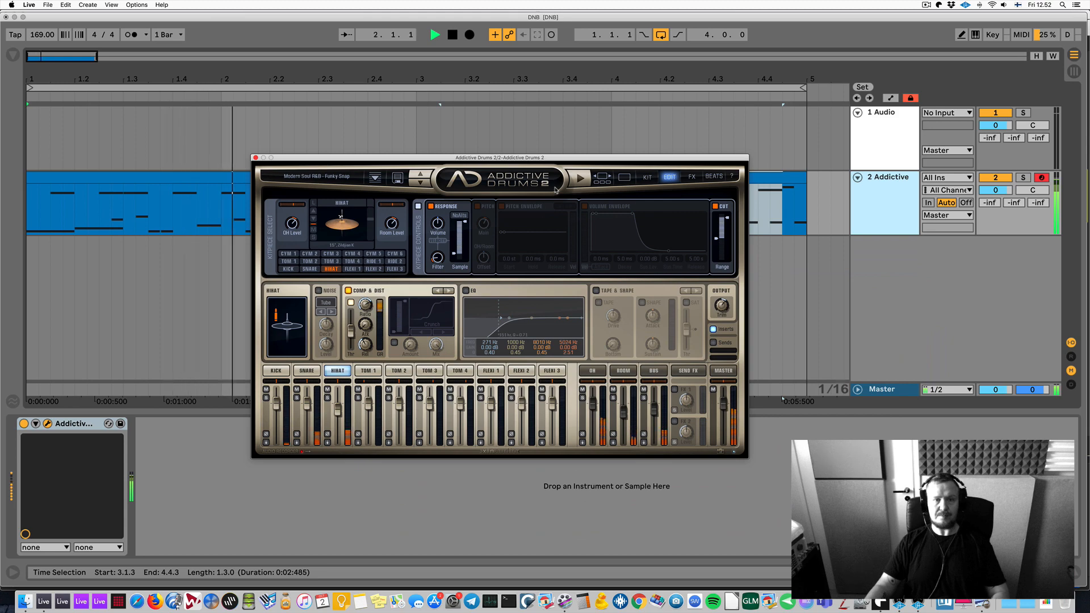
key(space)
Step: Inspect the snare and hi-hat channel settings and the snare models available in the kit overview
click(306, 371)
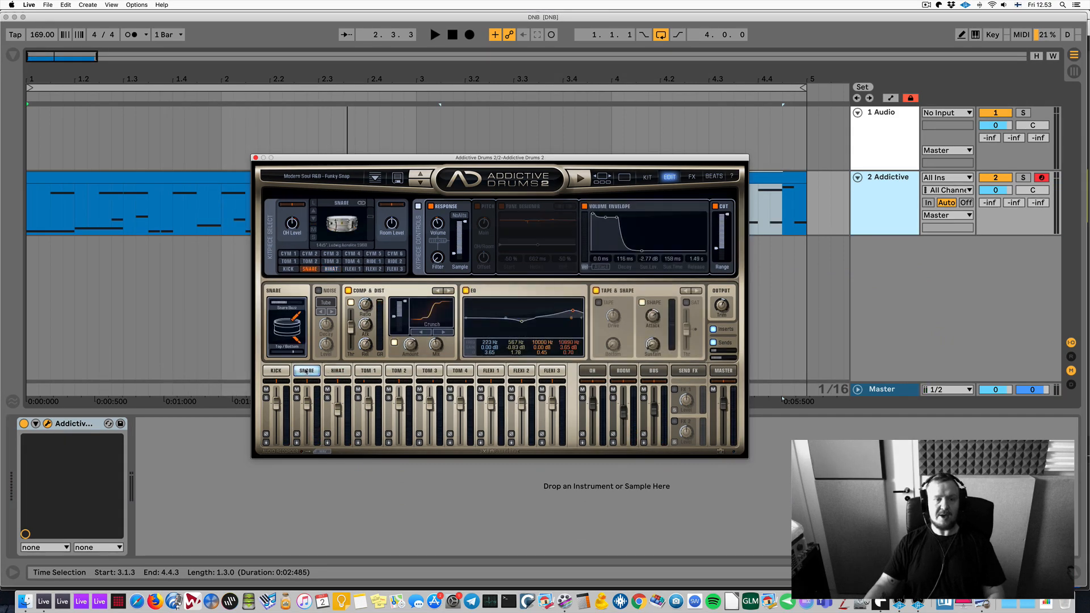
click(337, 370)
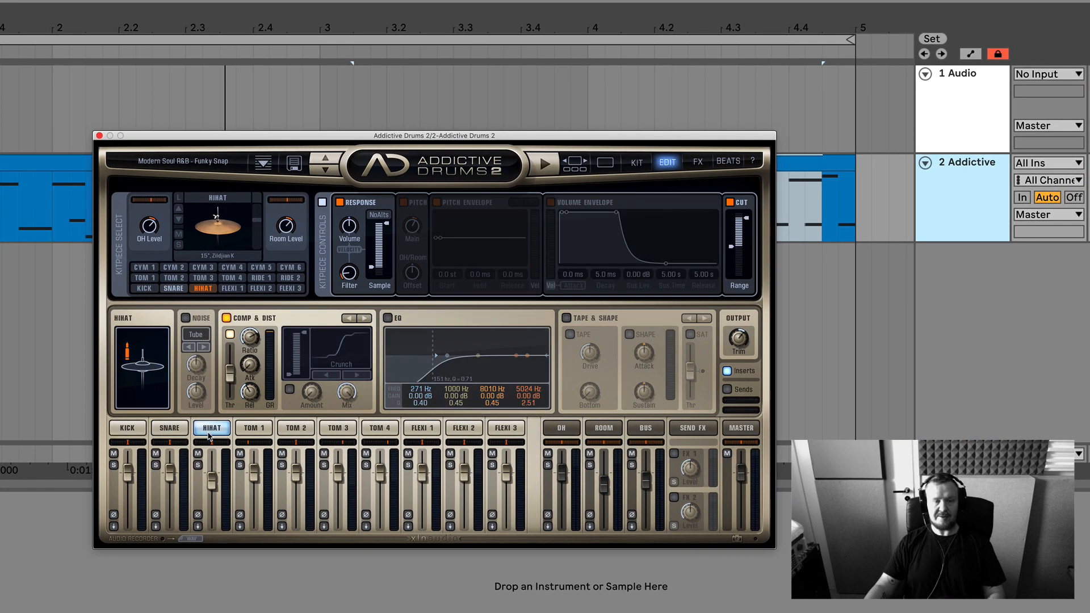
click(637, 163)
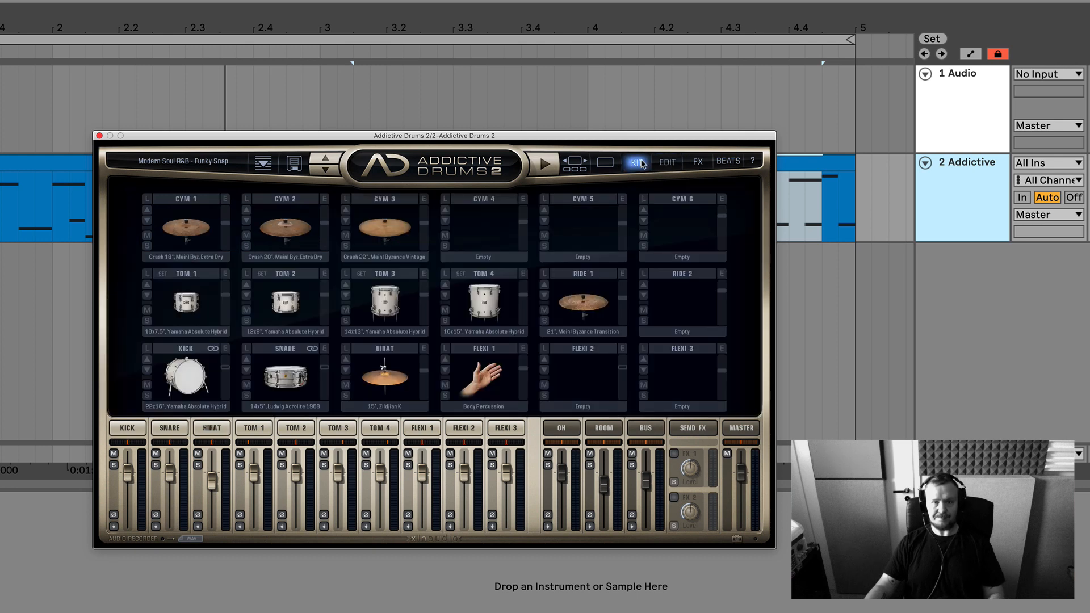
click(286, 406)
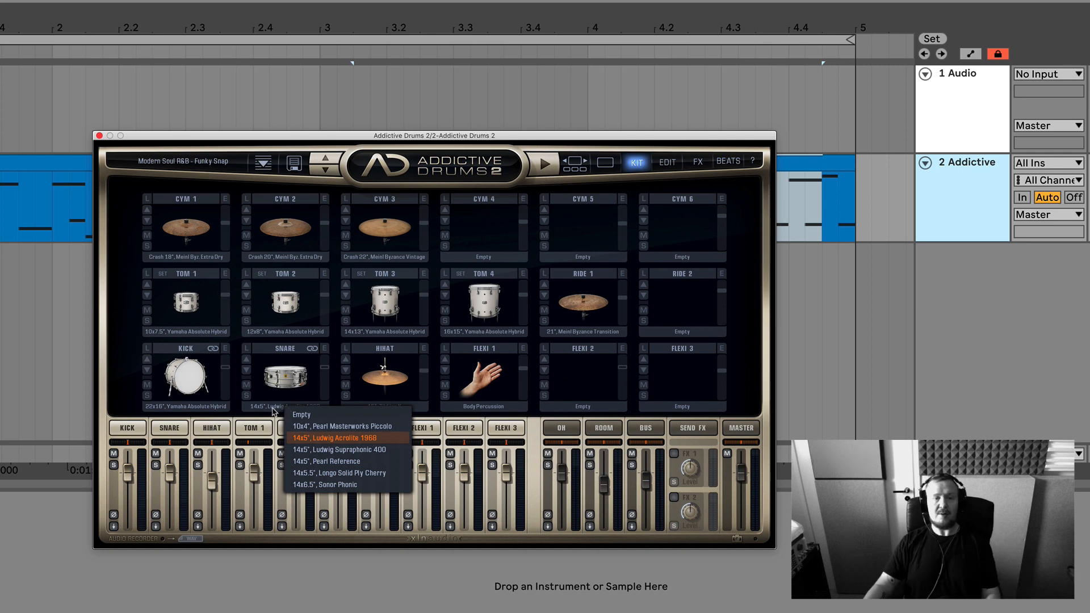
click(278, 392)
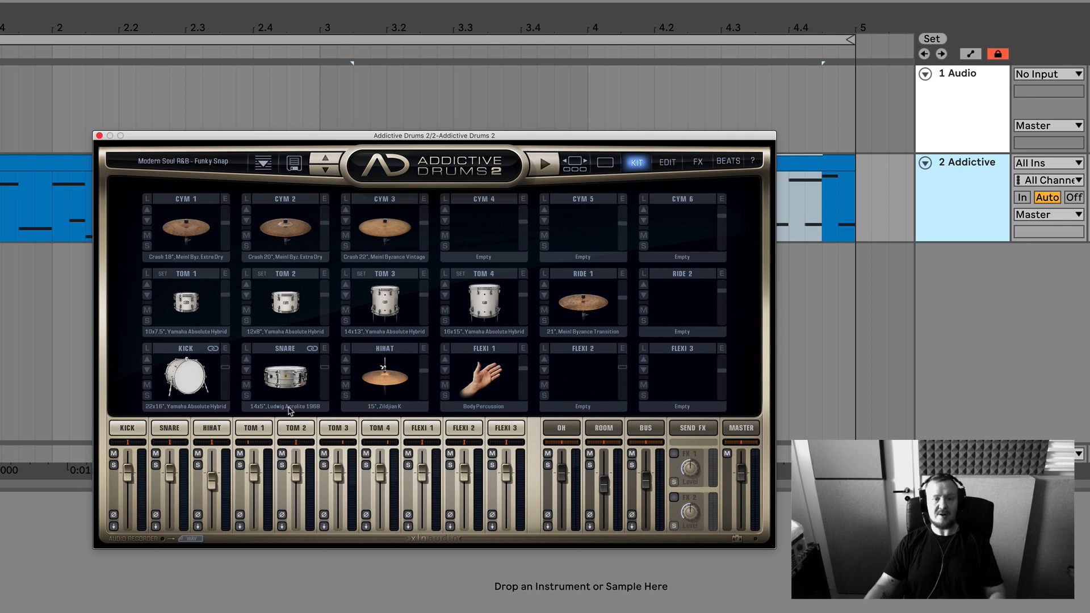
Step: Try the 10x4" Pearl Masterworks Piccolo snare in the groove and switch back to the 14x5" Ludwig Acrolite 1968
click(290, 410)
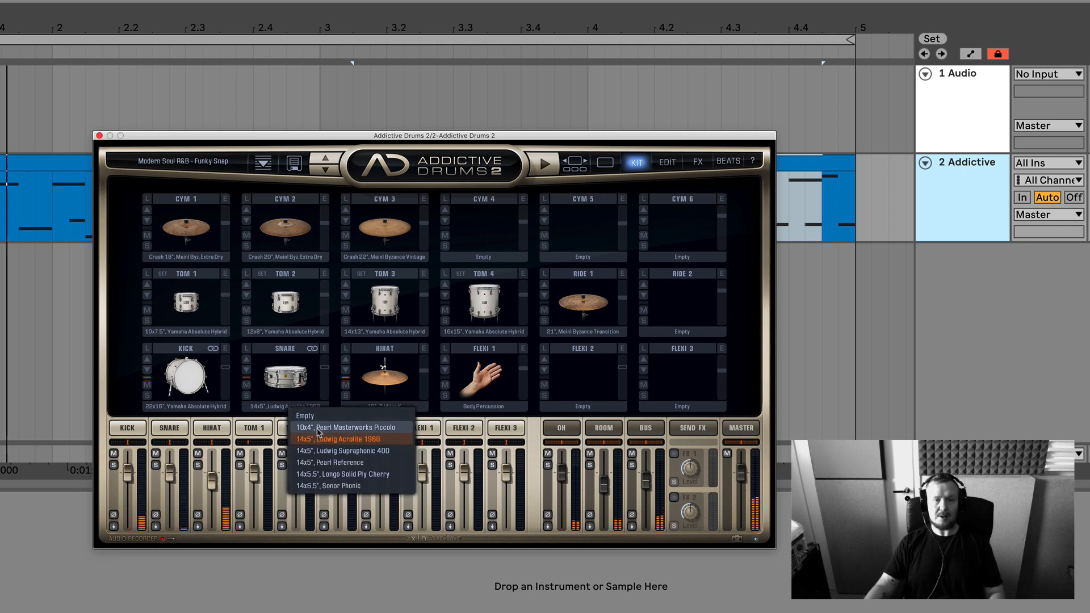
click(294, 414)
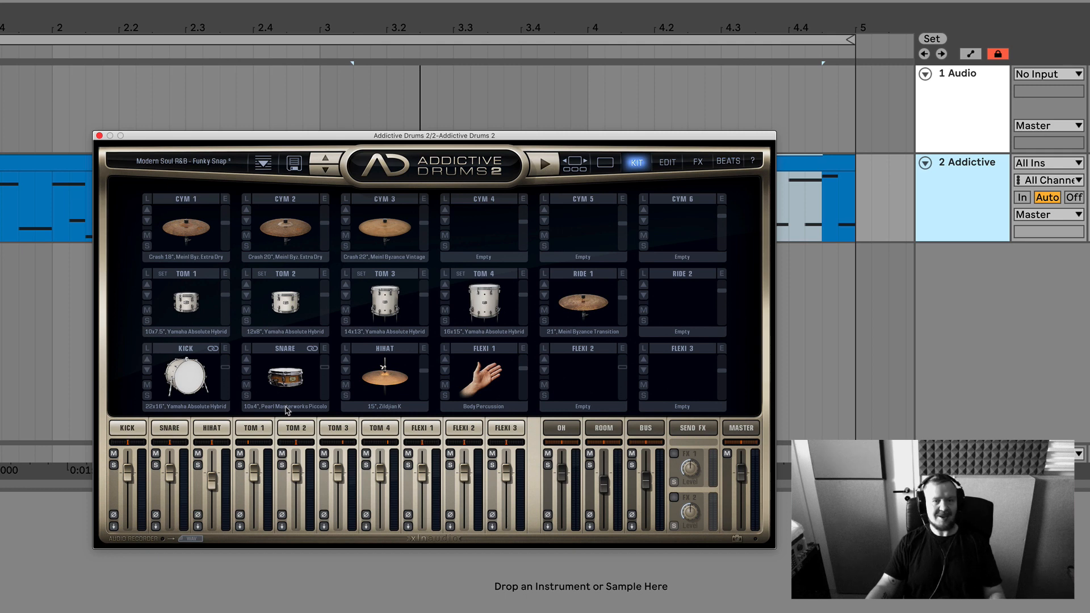
click(286, 410)
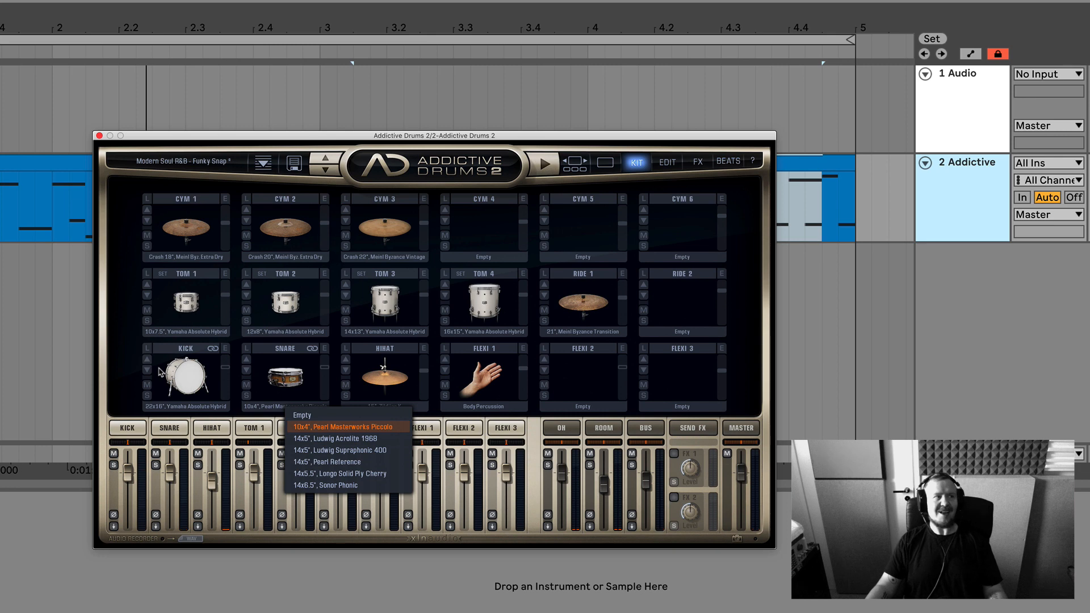
click(331, 439)
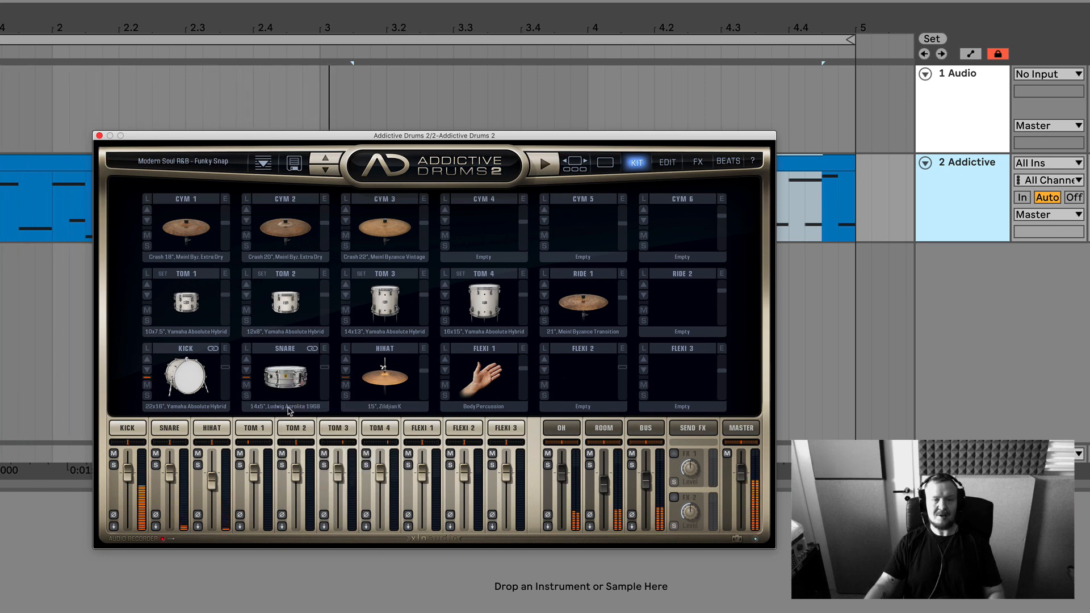
Step: Audition the 14x5" Ludwig Supraphonic 400 and 14x5" Pearl Reference snares in the playing groove
click(289, 406)
click(332, 451)
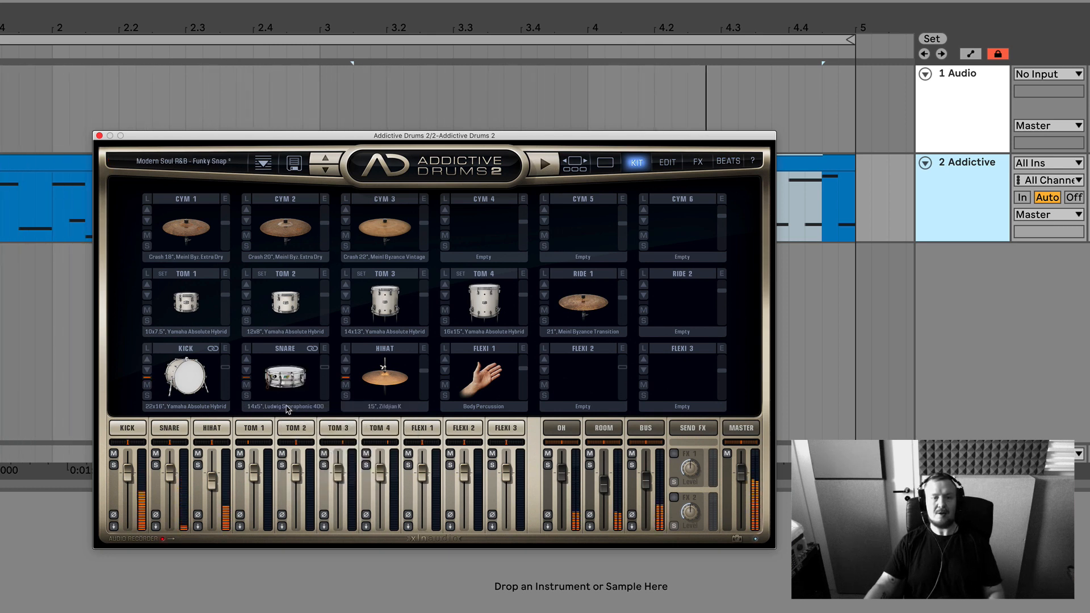
click(287, 407)
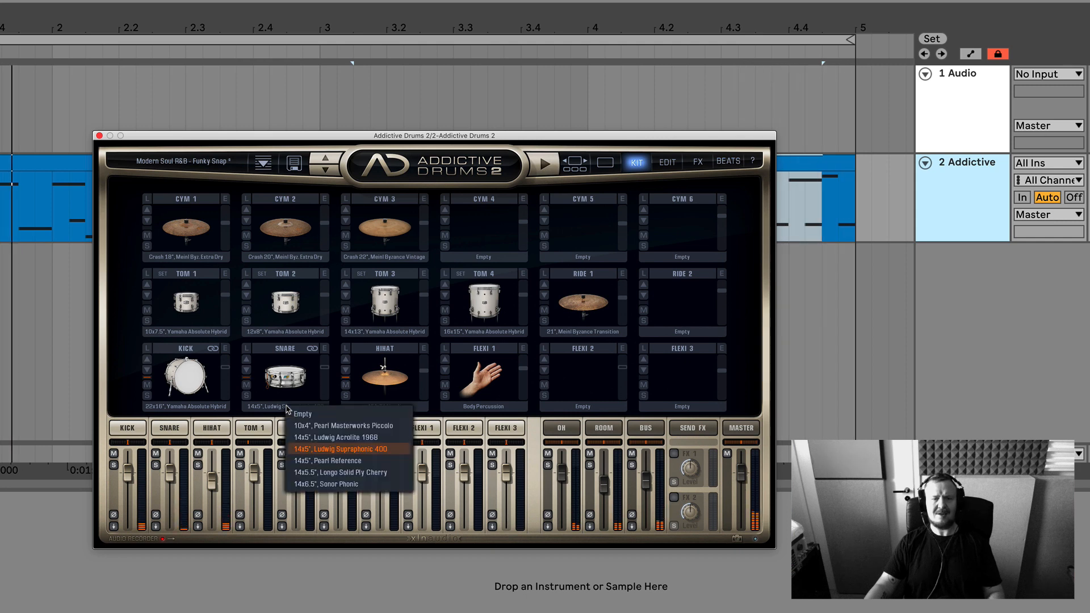
click(330, 459)
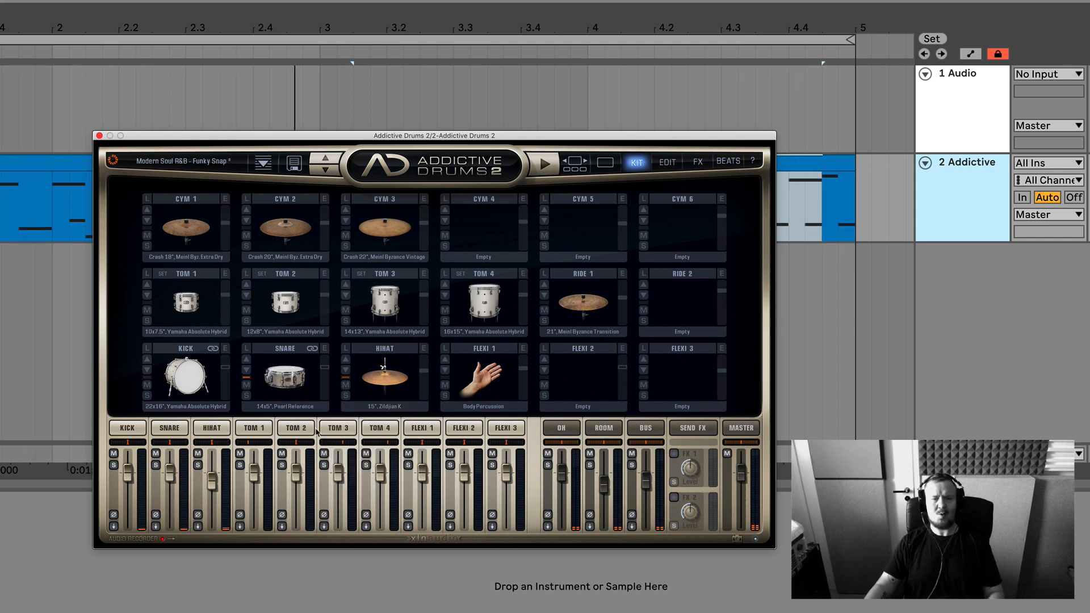
Step: Audition the 14x5.5" Longo Solid Ply Cherry and 14x6.5" Sonor Phonic snares in the groove
click(291, 407)
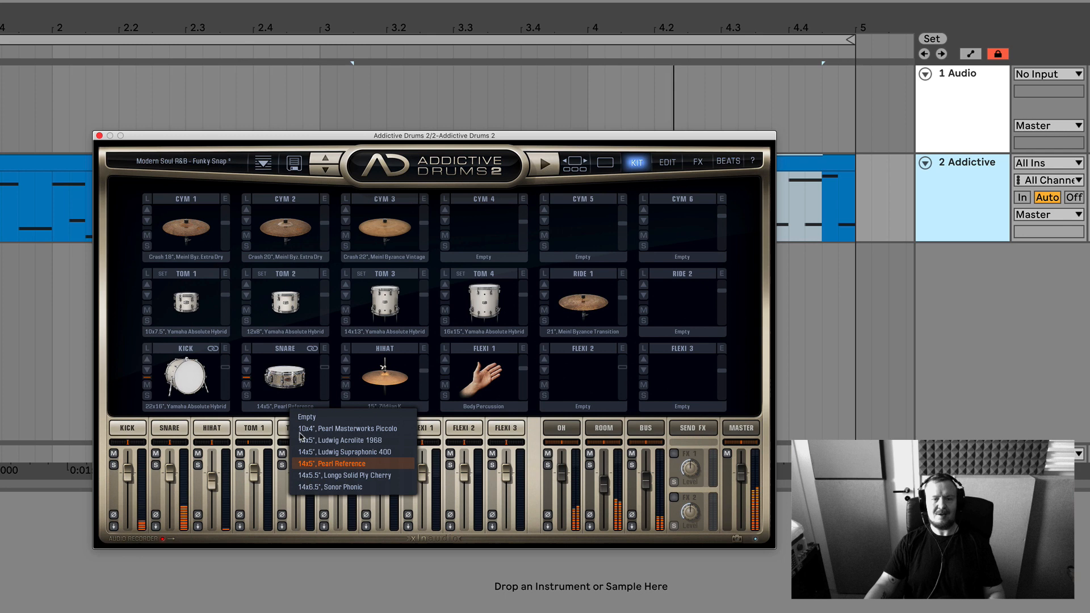
click(329, 473)
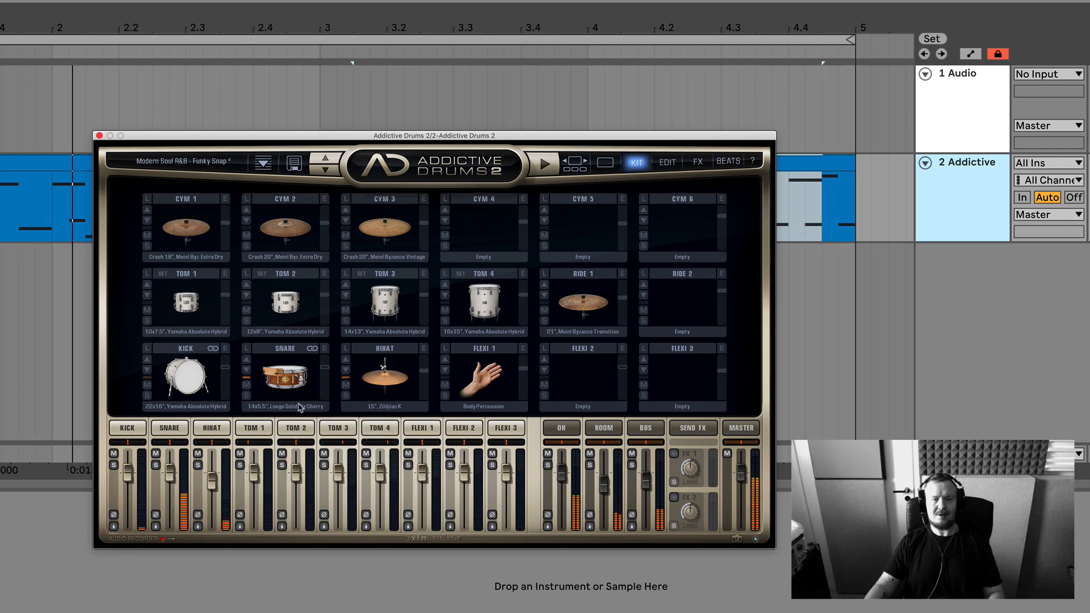
click(300, 406)
click(343, 483)
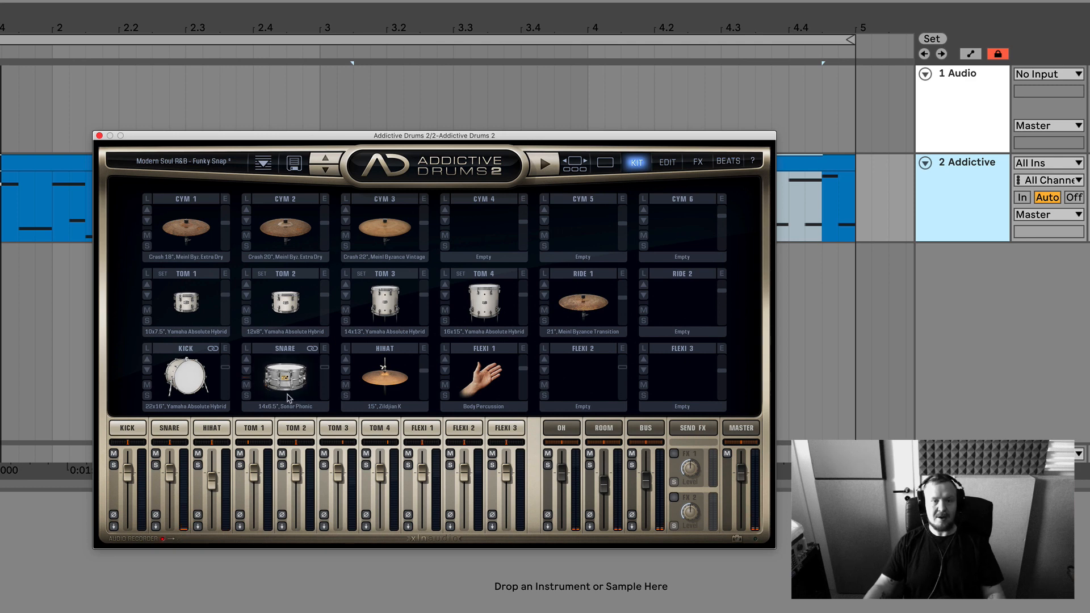
click(293, 407)
click(308, 356)
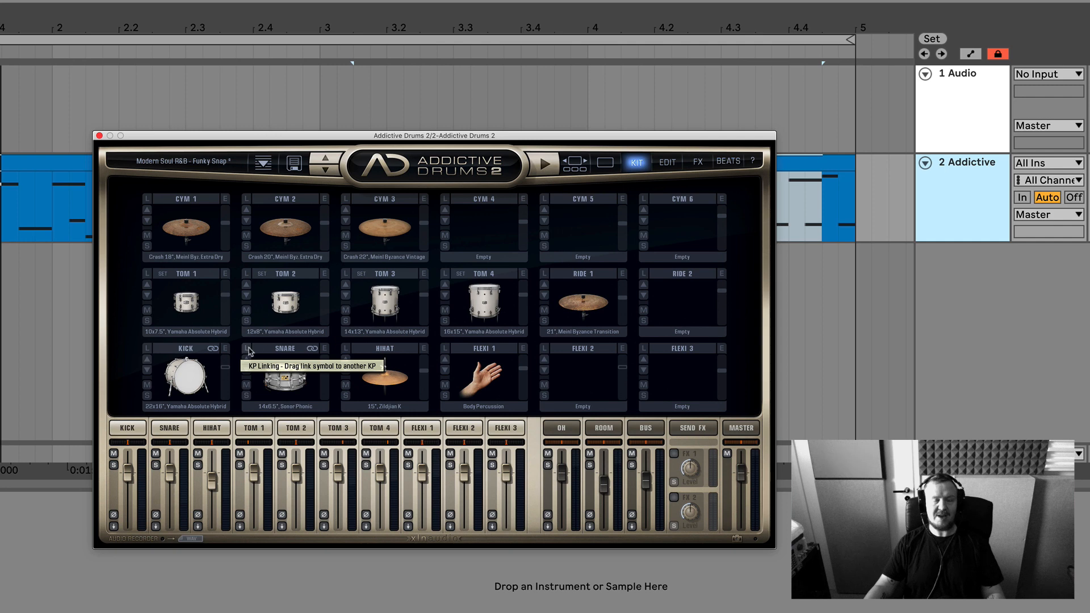
Step: Look through the instrument's preset explorer, kit overview and hi-hat editing pages
click(605, 163)
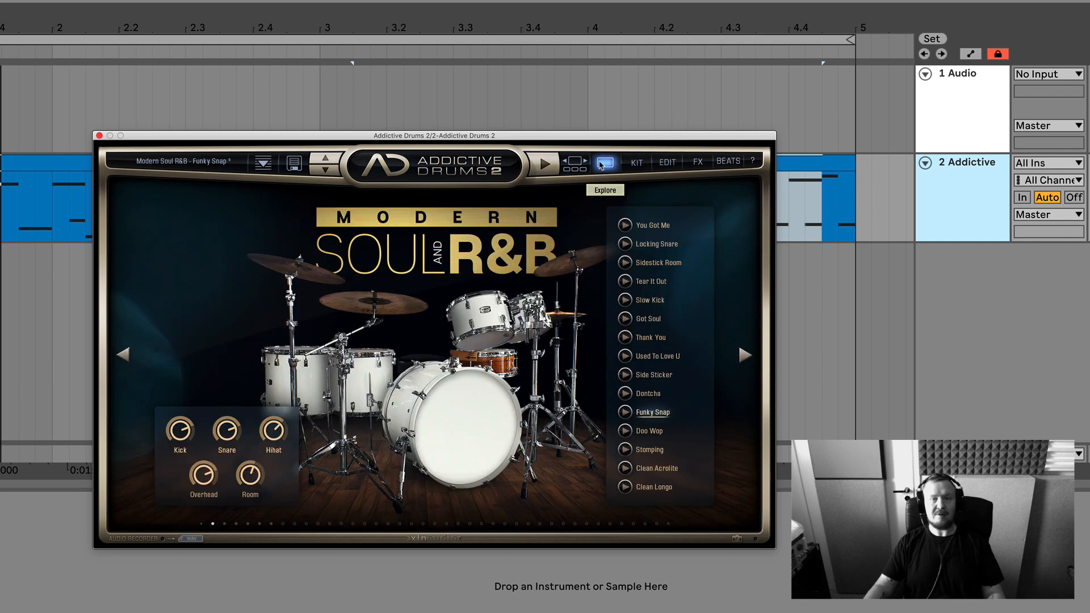
click(636, 163)
click(673, 163)
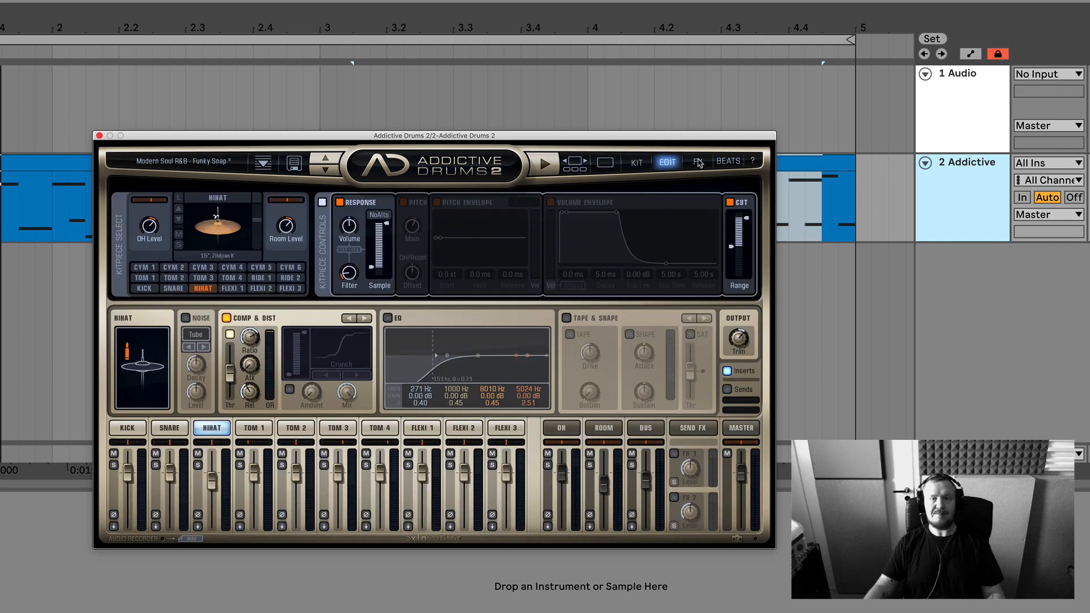
Step: Load the Modern Soul and R&B - Selections kit with its Demo Song preset and play the groove with it
click(575, 162)
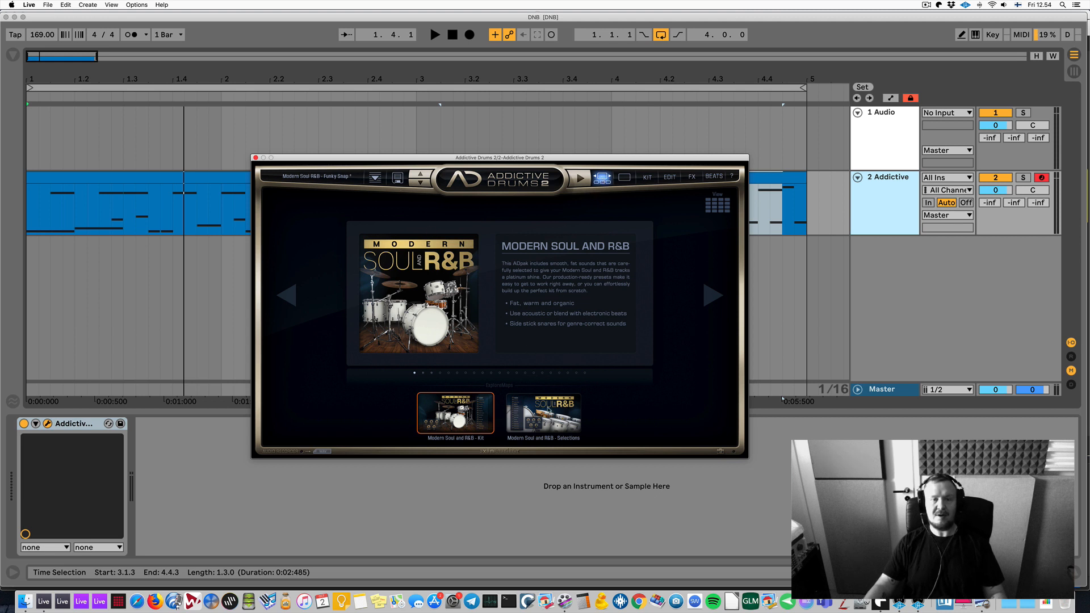
click(548, 410)
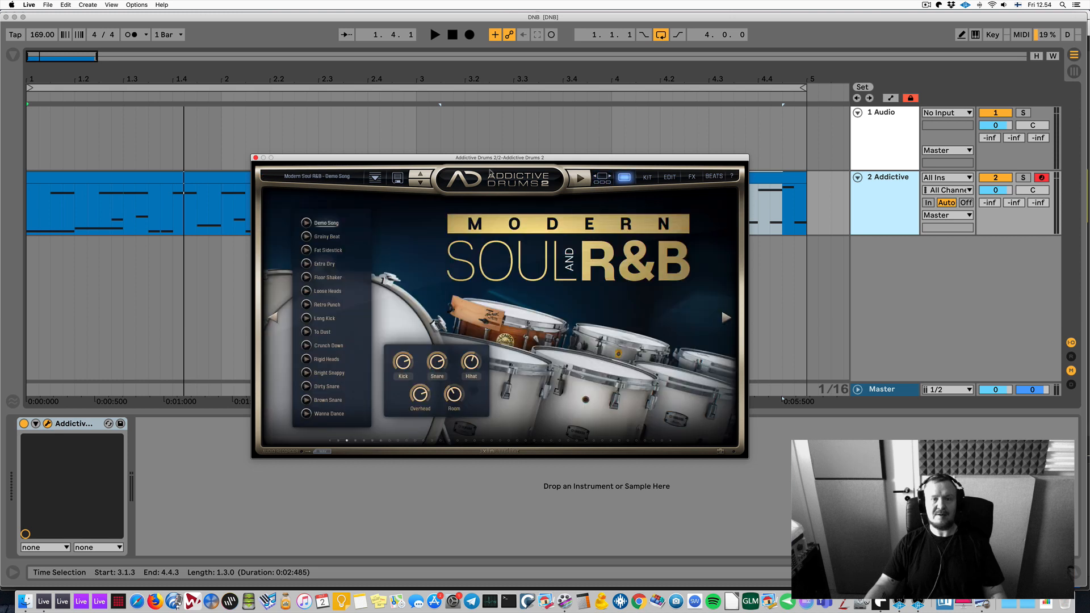
key(space)
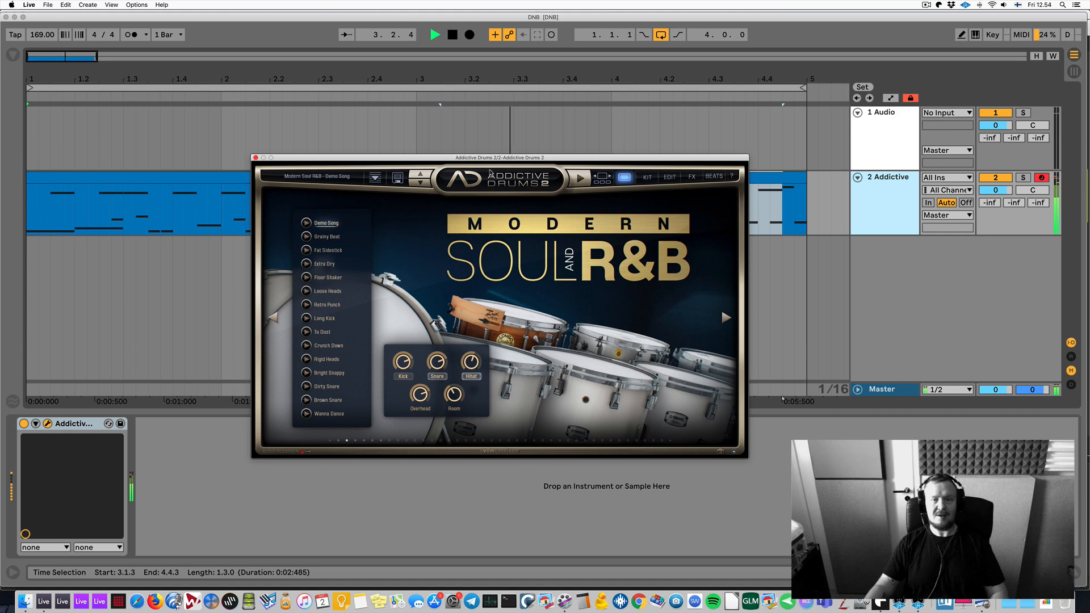
key(space)
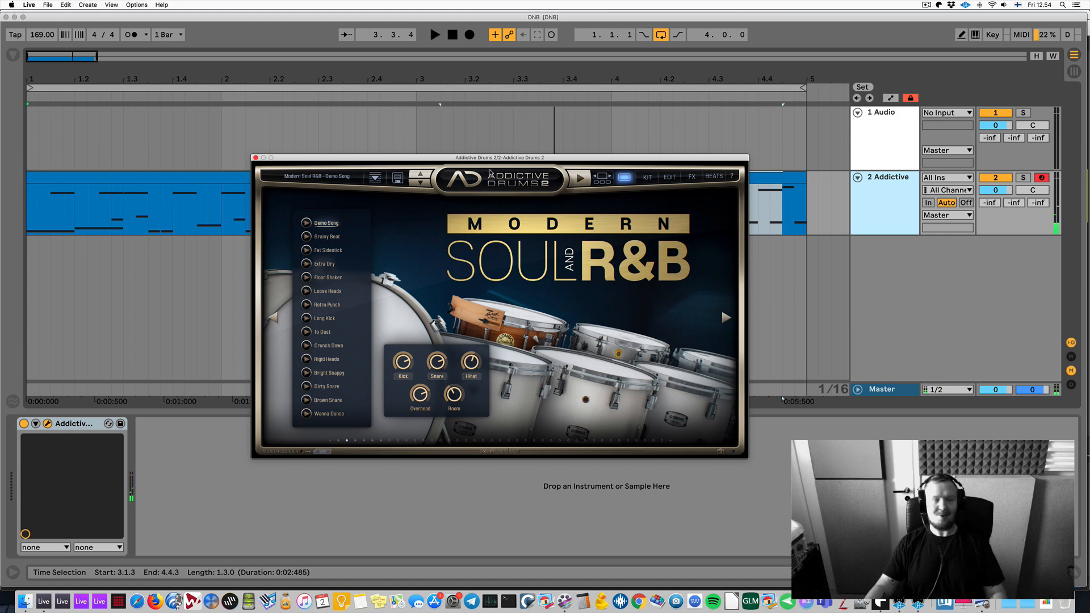
key(space)
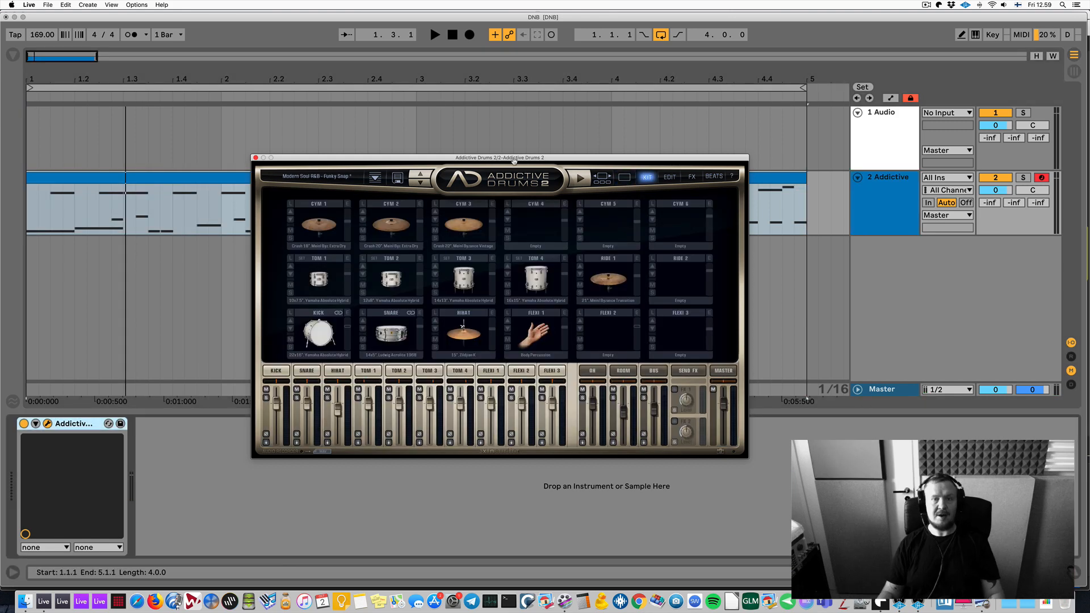
Step: Move the instrument window slightly up and audition the kit's snare and hi-hat
drag(512, 159, 486, 144)
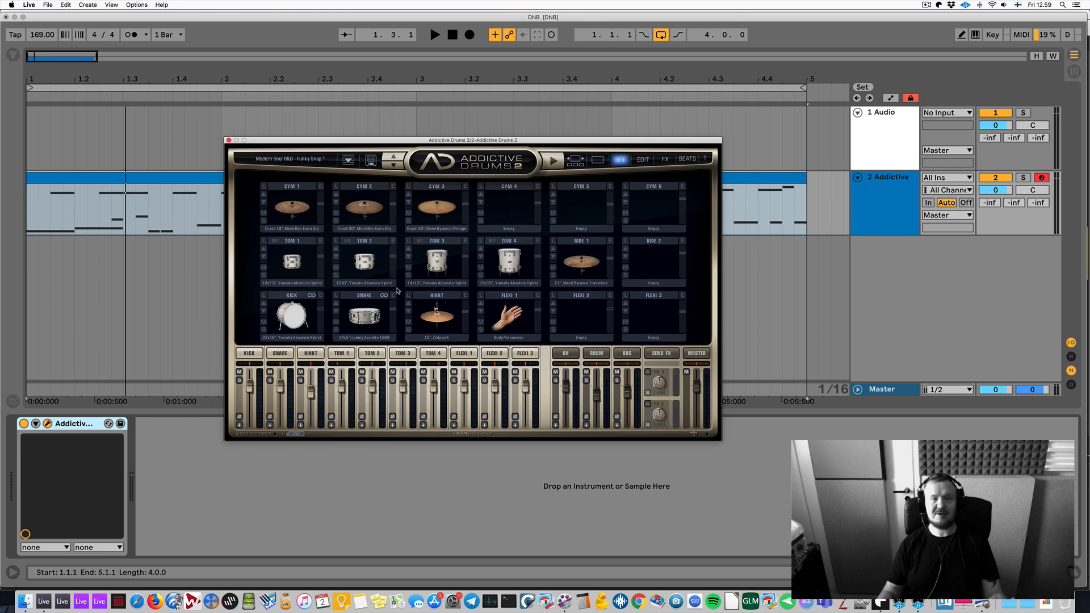
click(366, 317)
click(435, 318)
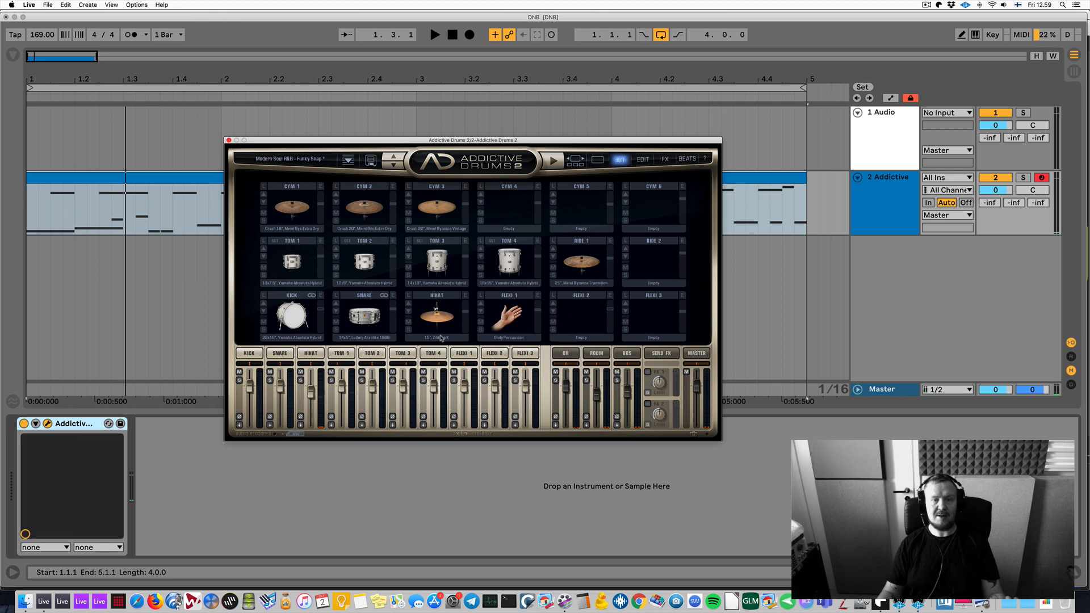
click(441, 337)
click(441, 318)
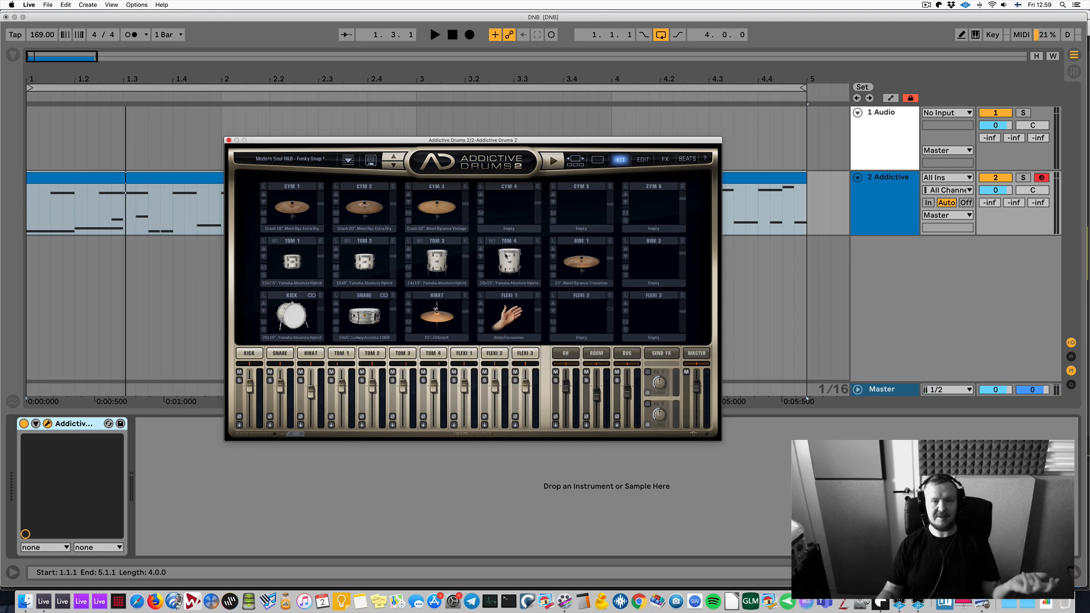
Step: Compare the Modern Soul and R&B preset explorer with the kit overview, returning to the kit overview
click(597, 160)
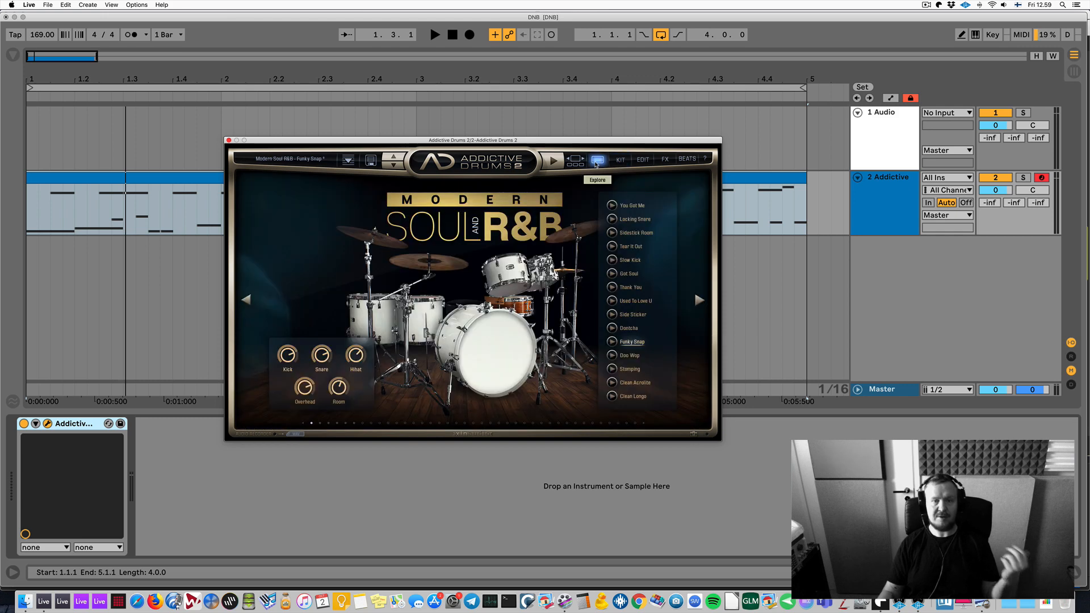
click(618, 161)
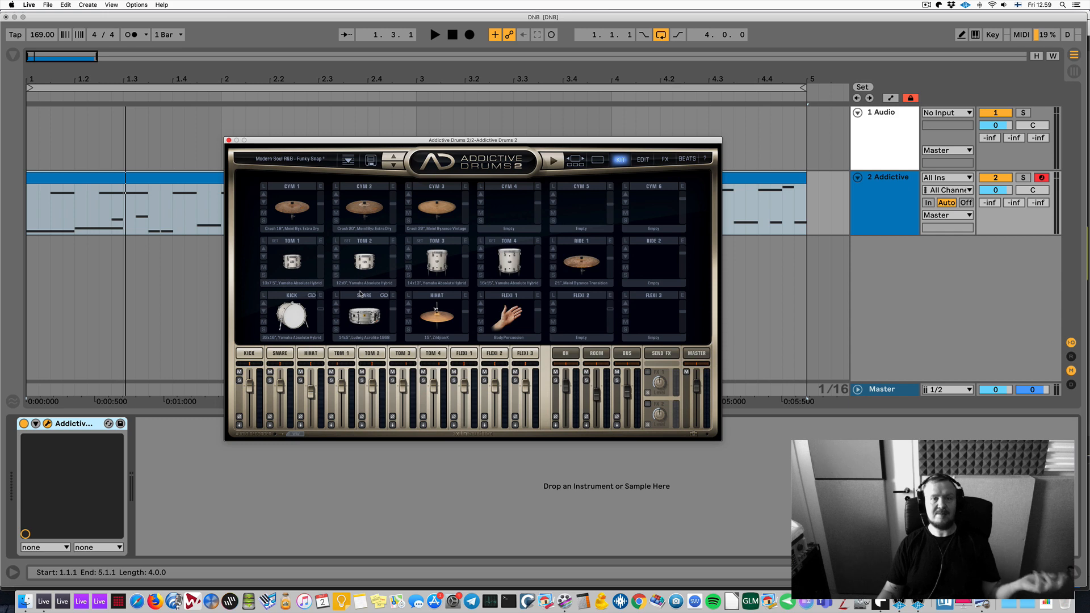
click(597, 161)
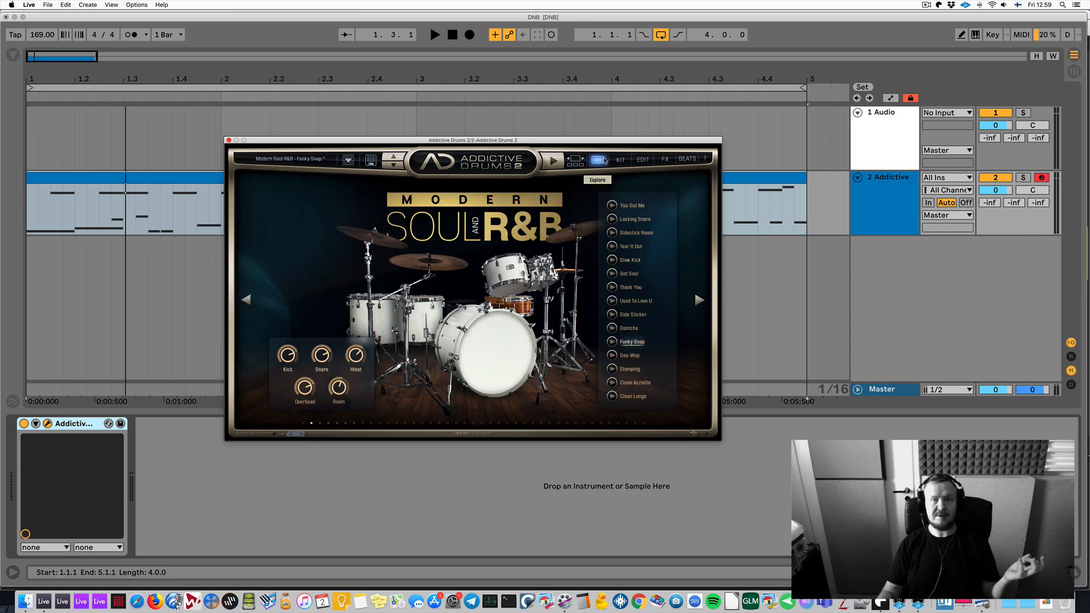
click(598, 161)
click(598, 161)
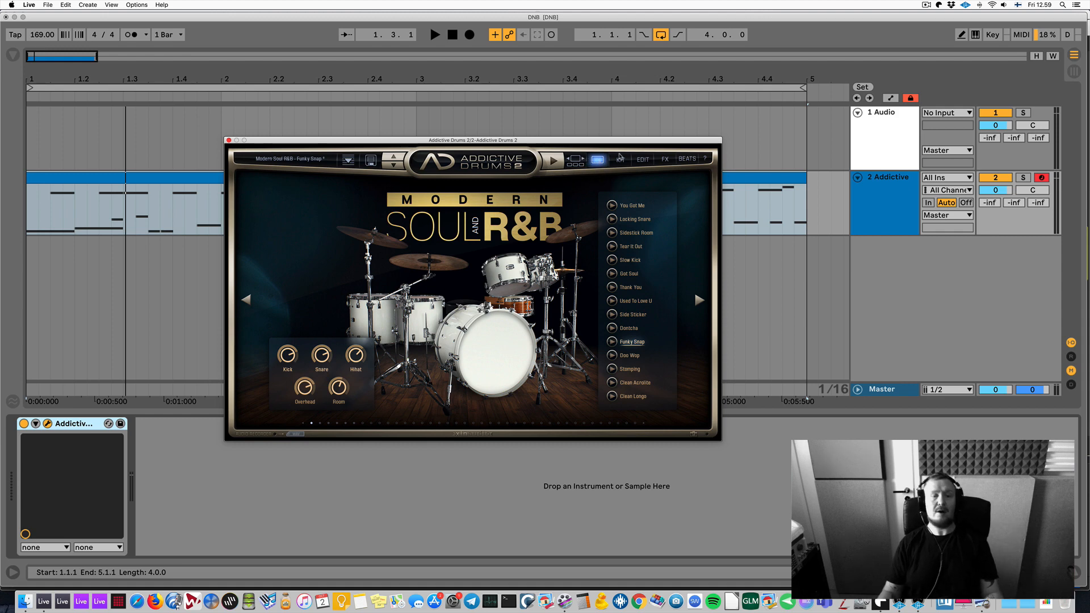
click(619, 158)
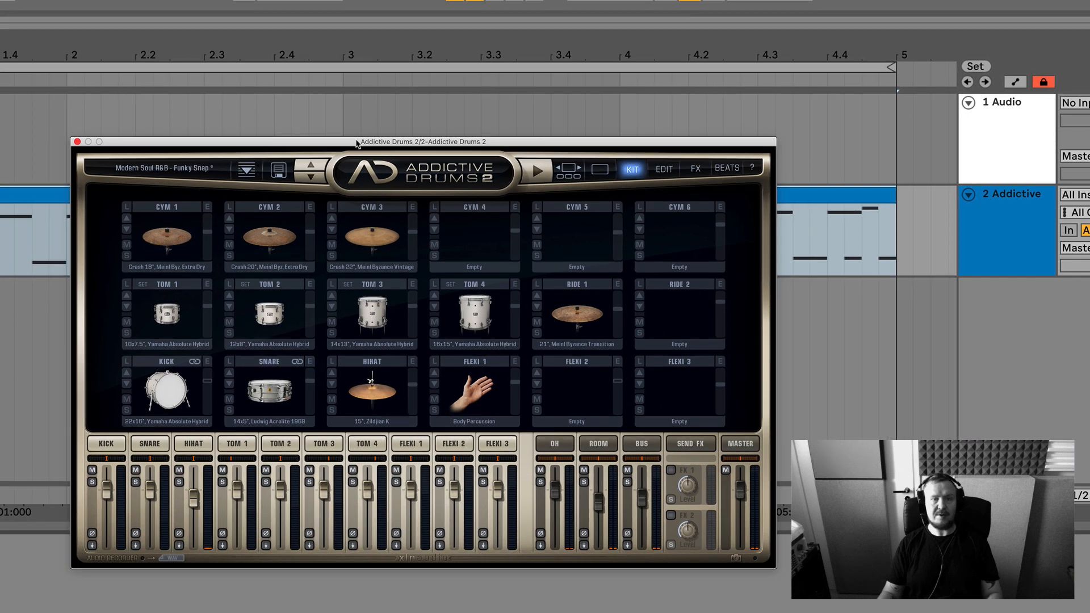
Step: Move the instrument window up, open the snare's editing page, and raise the snare channel's level slightly
drag(357, 143, 339, 69)
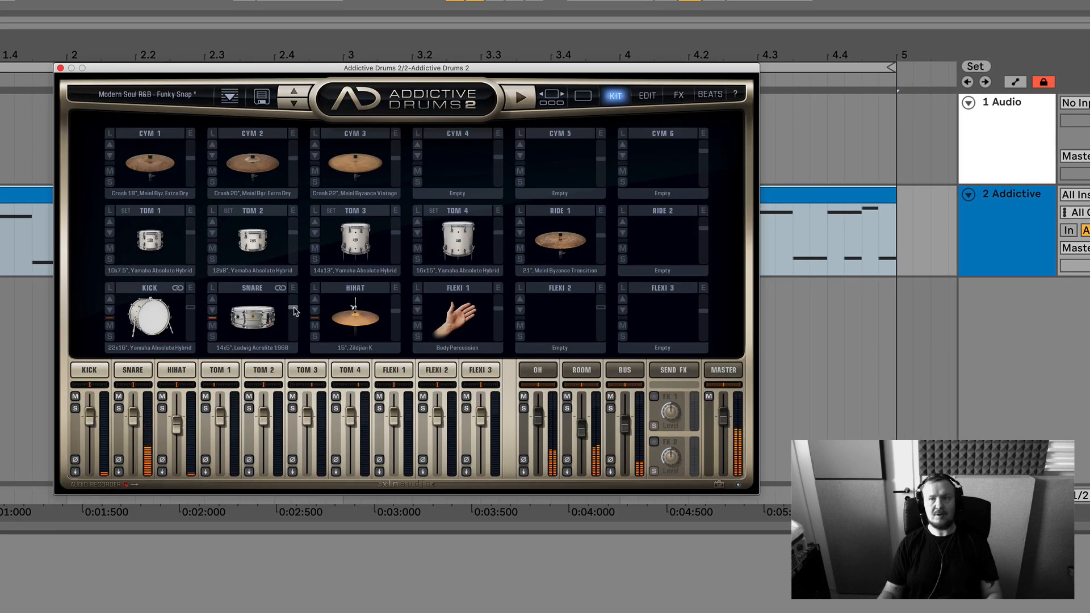
mouse_move(293, 307)
mouse_down()
mouse_move(296, 346)
mouse_move(292, 306)
mouse_up()
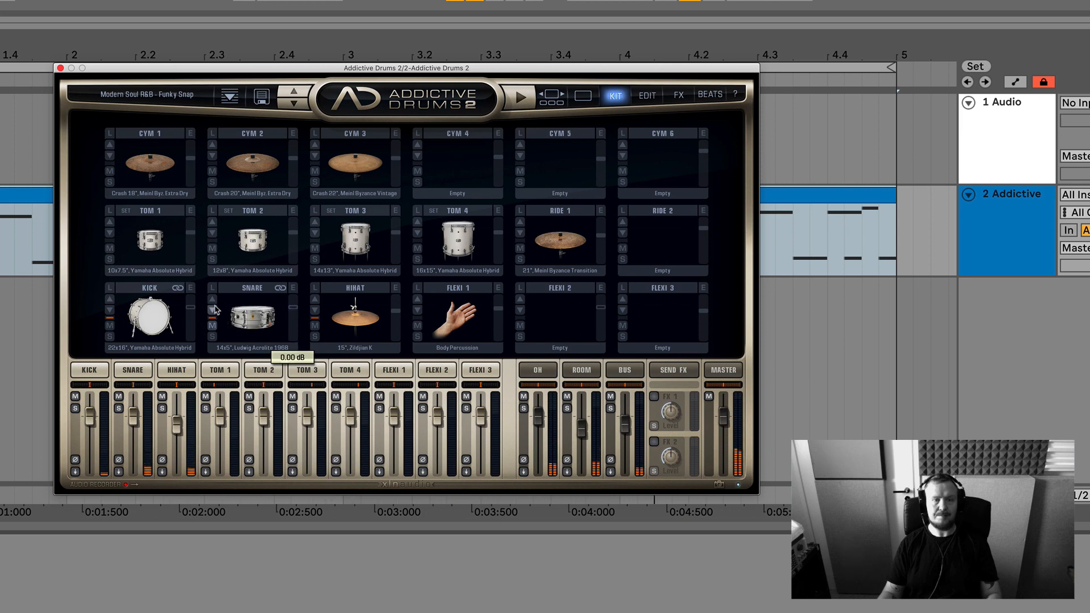
double_click(295, 290)
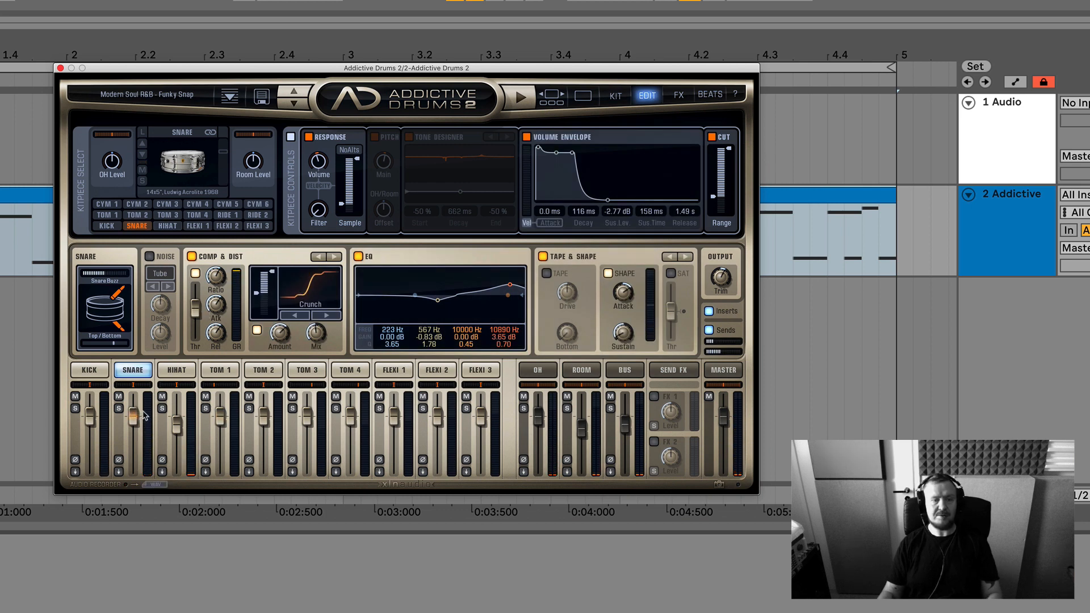
drag(135, 417, 134, 410)
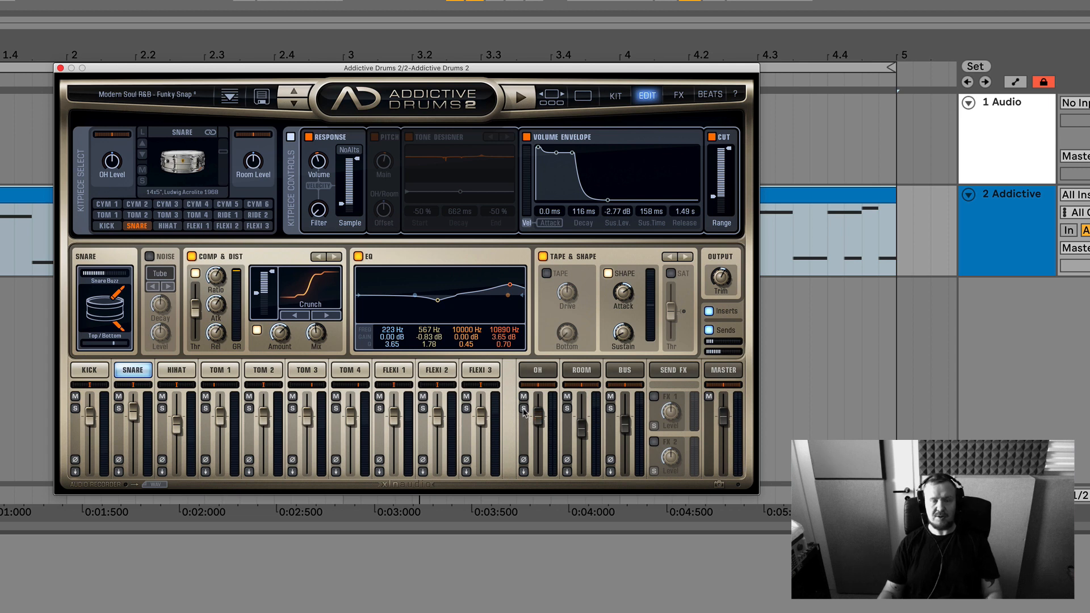
Step: Solo the overhead channel and try the Tube noise effect on it at a level of -39 dB while the groove plays
click(537, 370)
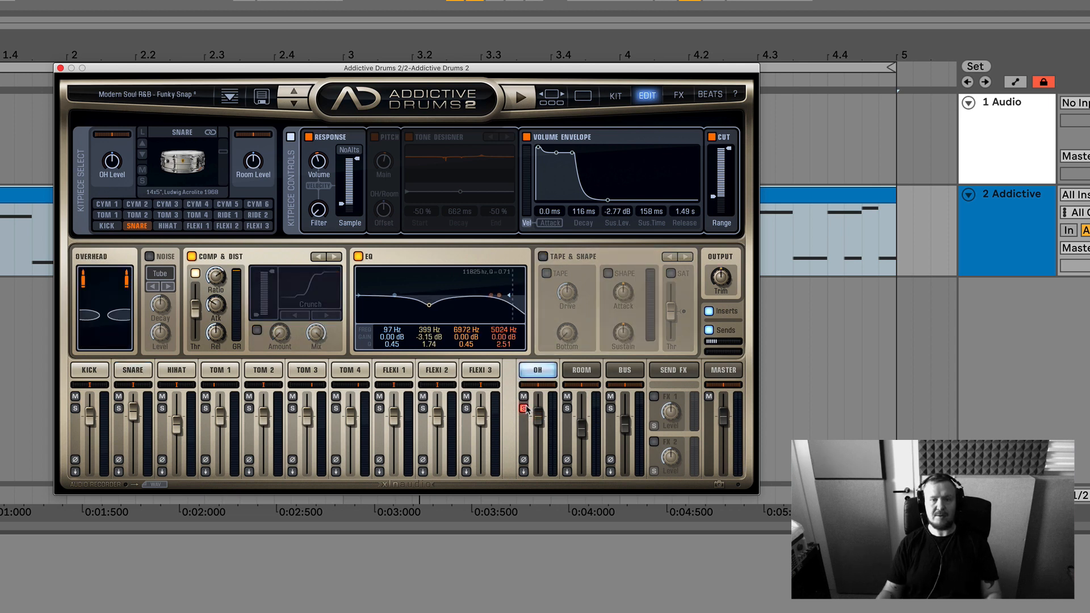
key(space)
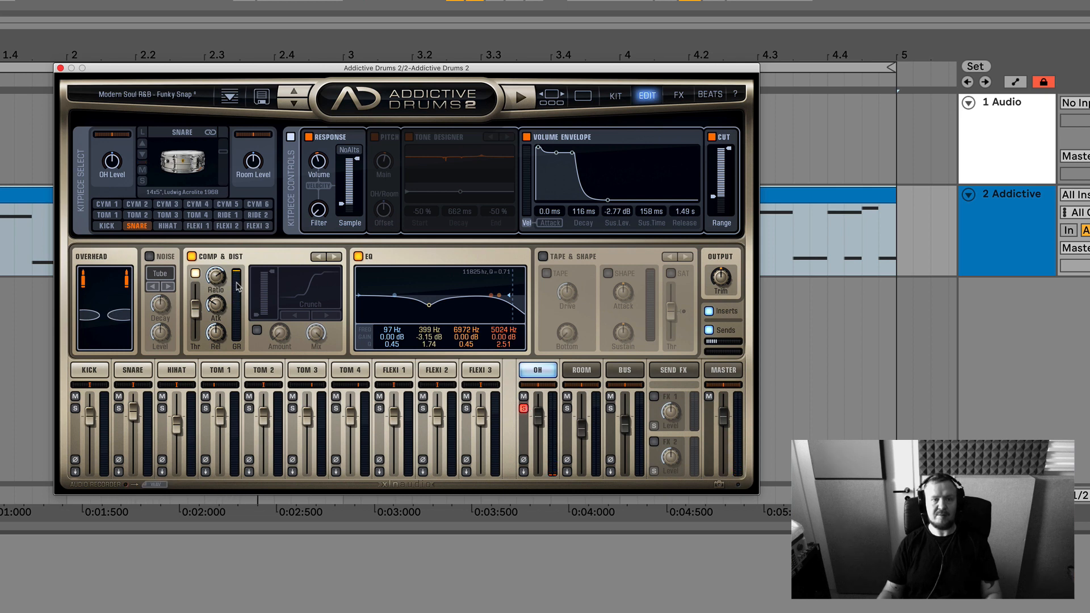
click(150, 256)
click(163, 274)
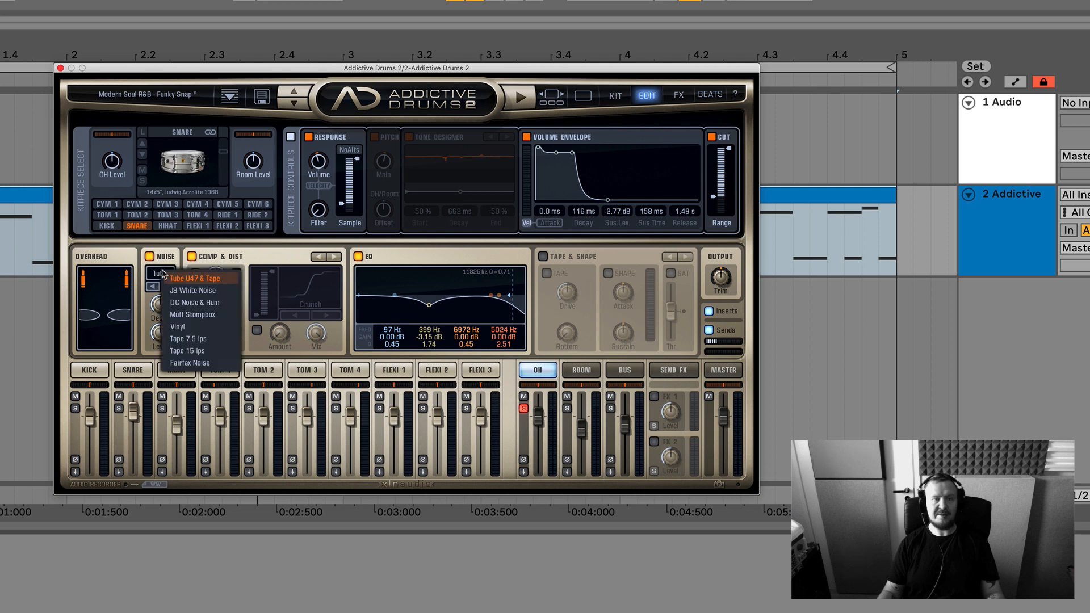
click(164, 261)
key(space)
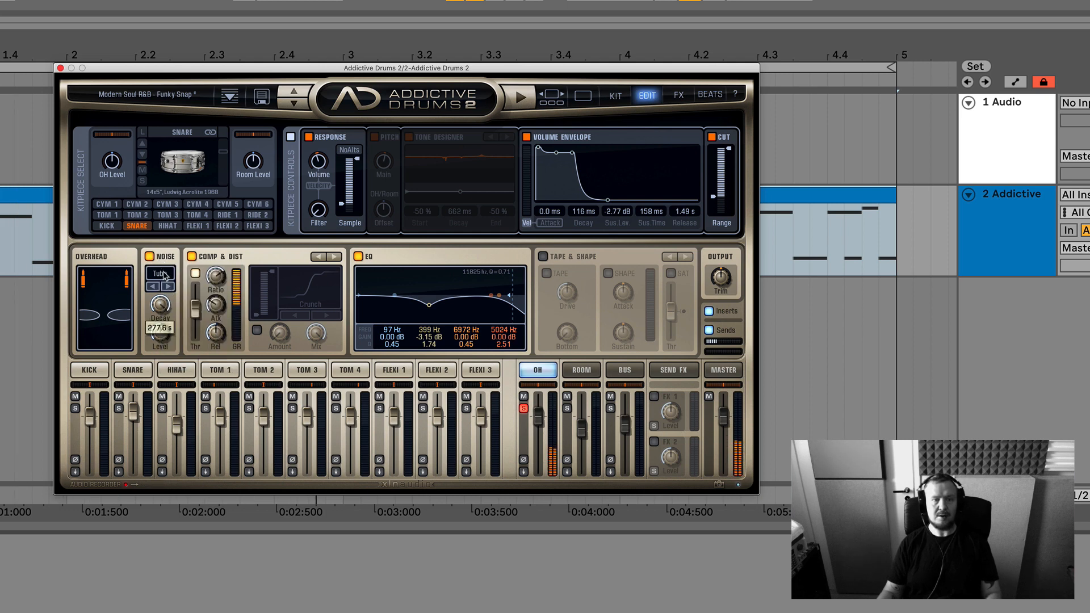
mouse_move(163, 331)
mouse_down()
mouse_move(163, 294)
mouse_move(162, 323)
mouse_up()
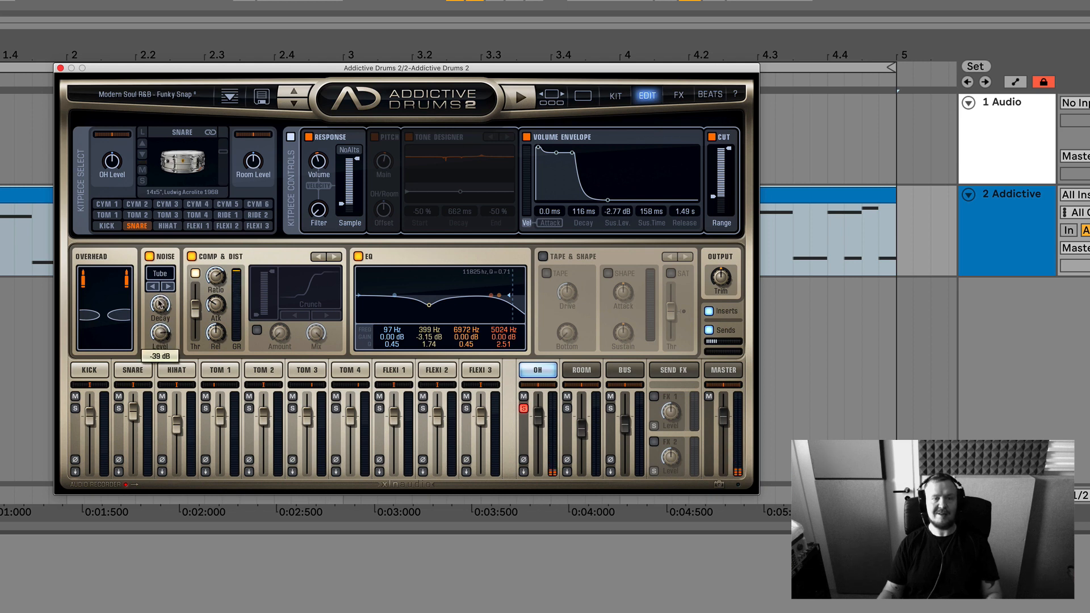
click(151, 256)
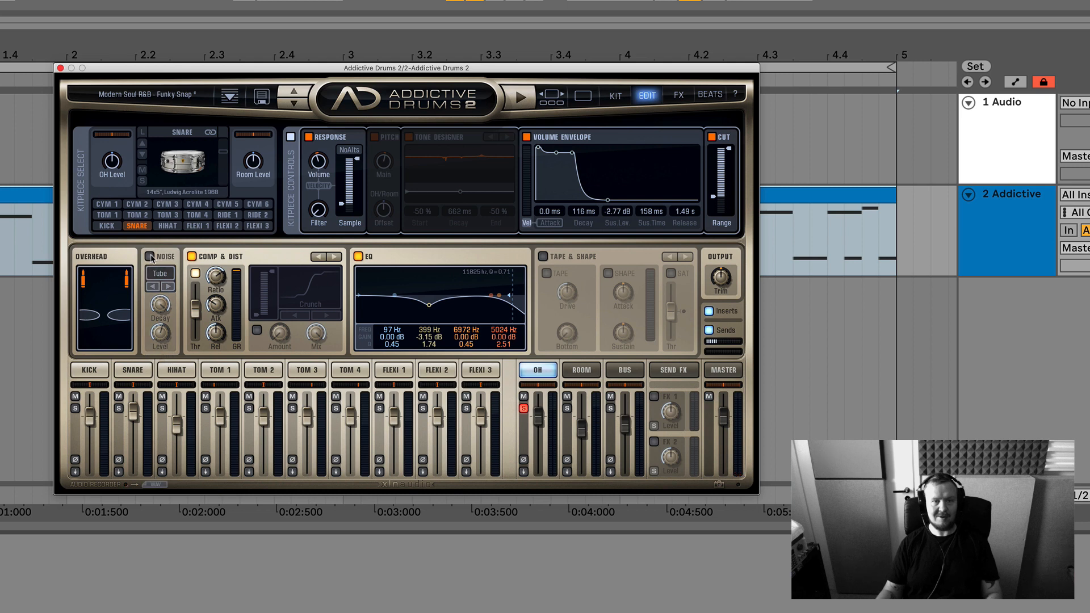
Step: Compare the overheads with compression bypassed and active, enable their Tape & Shape section, and end the overhead solo
click(192, 256)
click(192, 257)
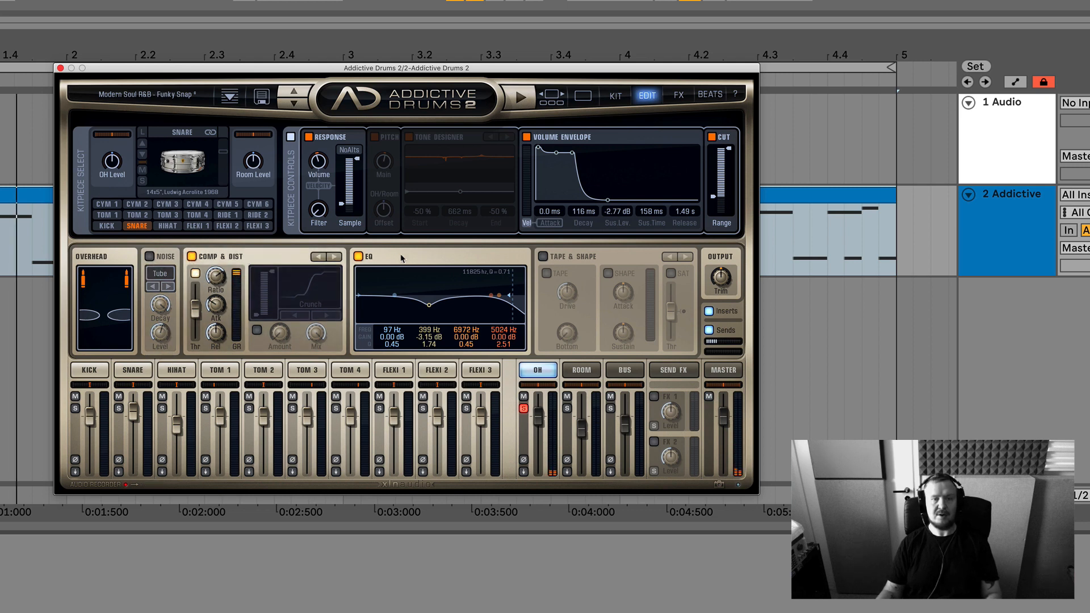
click(542, 257)
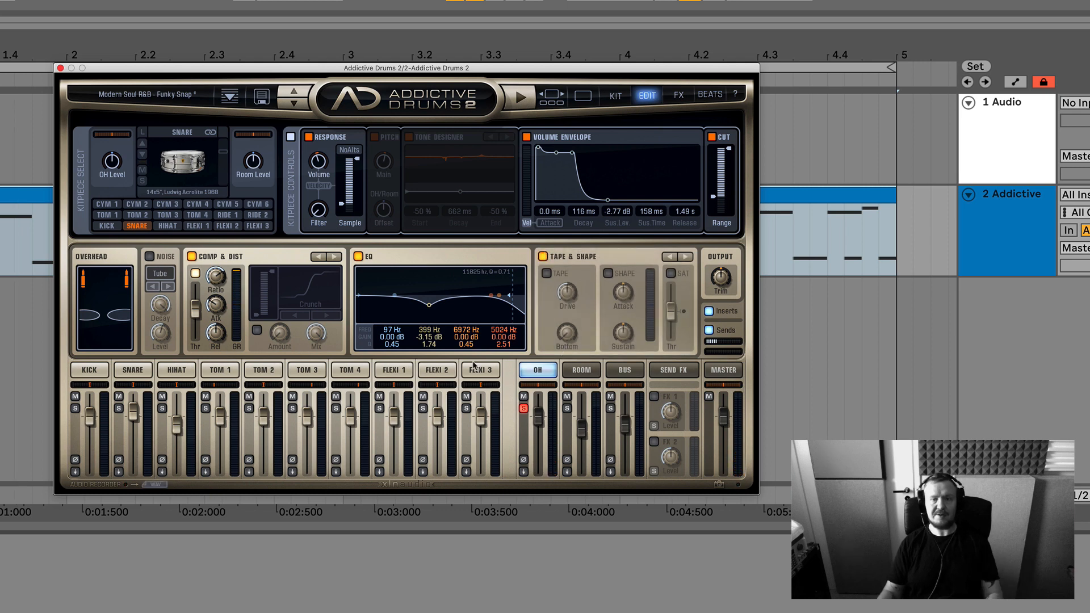
click(524, 408)
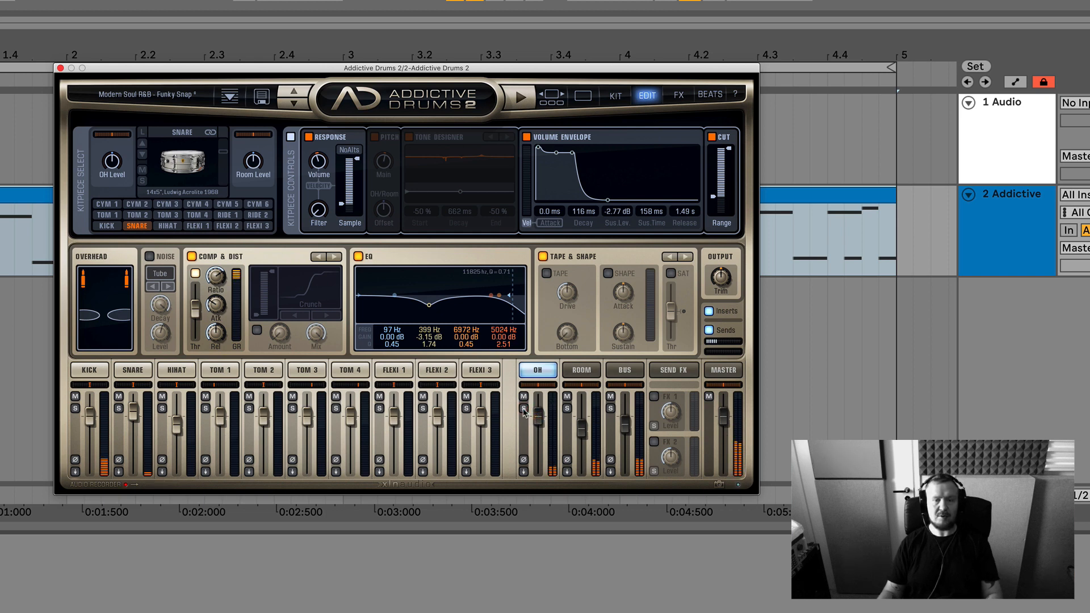
Step: Audition the overheads pulled down, restored and soloed, and try a higher level for the room channel
drag(538, 416, 535, 478)
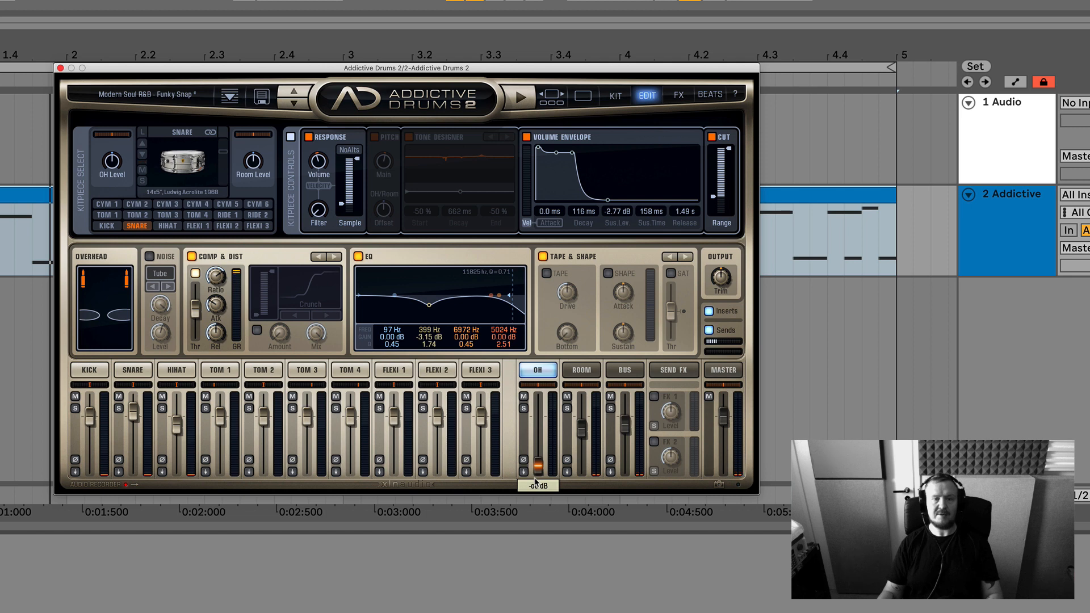
drag(535, 481, 519, 412)
click(523, 408)
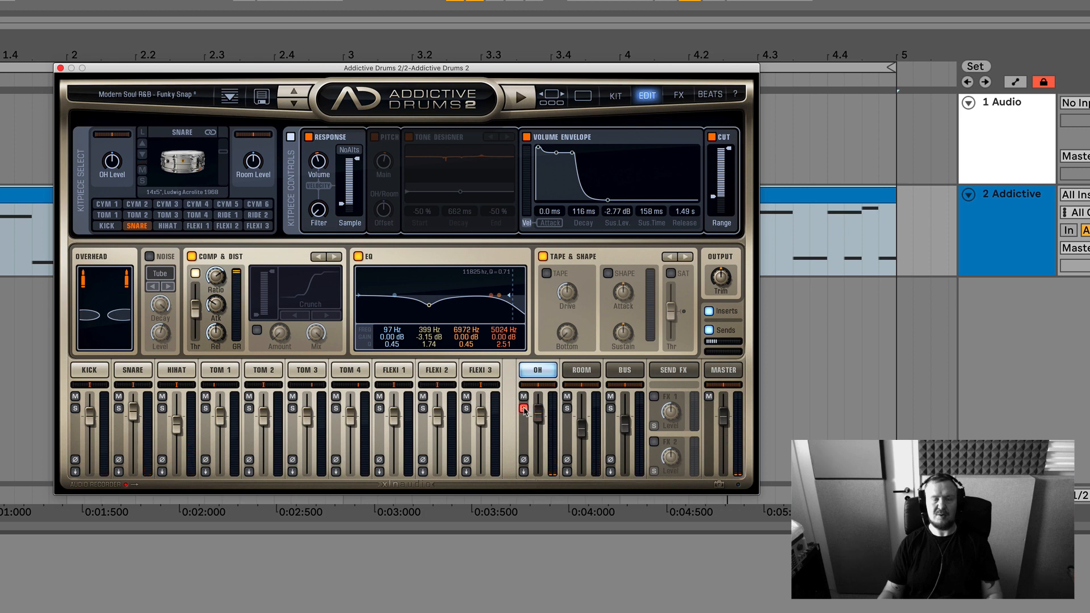
click(523, 408)
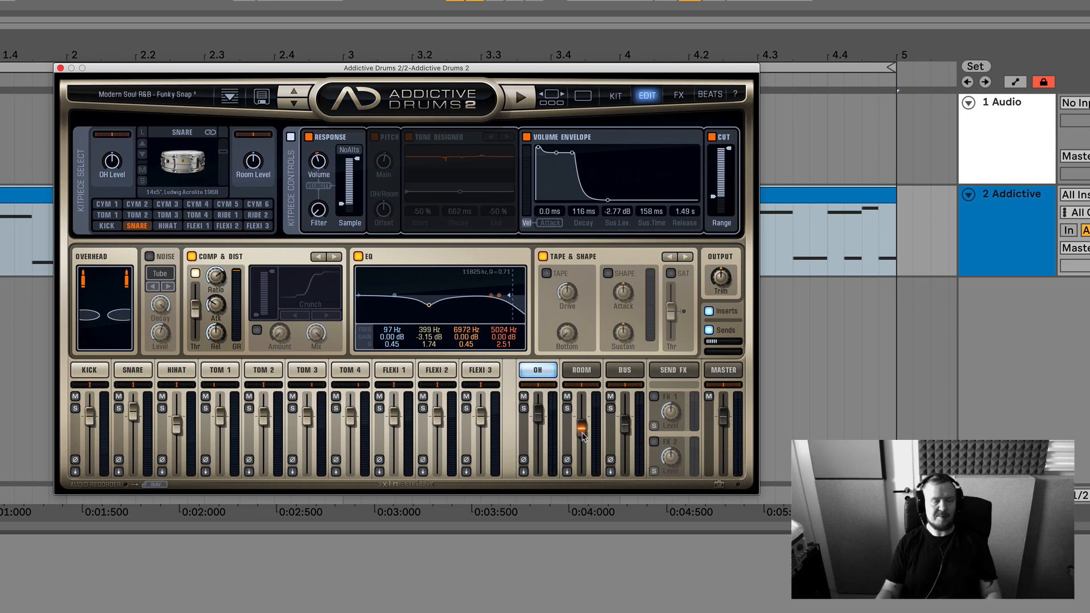
mouse_move(583, 436)
mouse_down()
mouse_move(585, 499)
mouse_move(582, 425)
mouse_up()
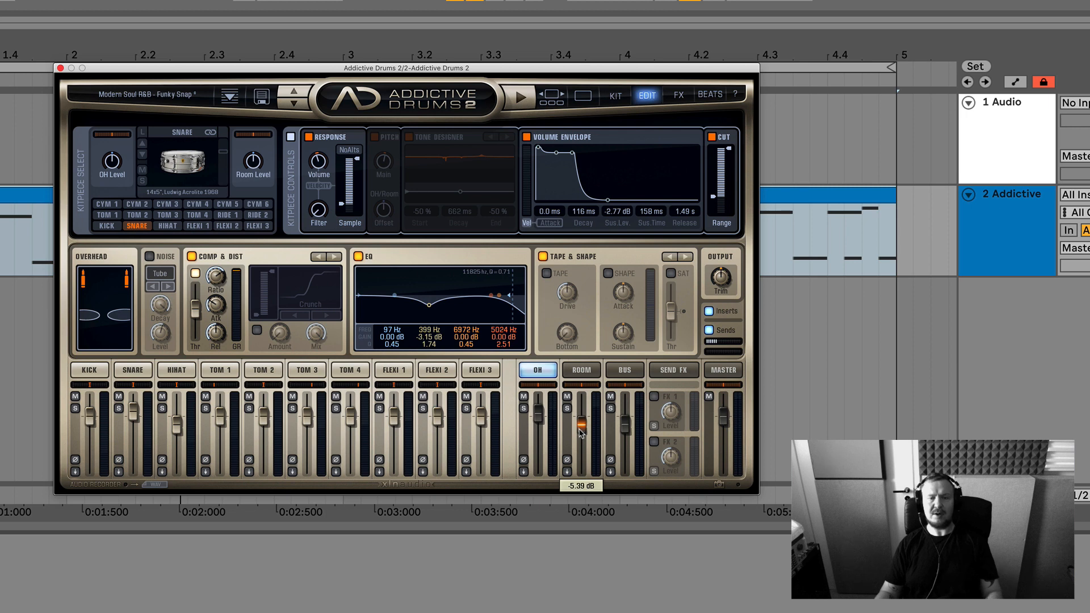
drag(579, 431, 579, 437)
Step: Open the bus channel's settings and set its level to 0.00 dB
click(624, 370)
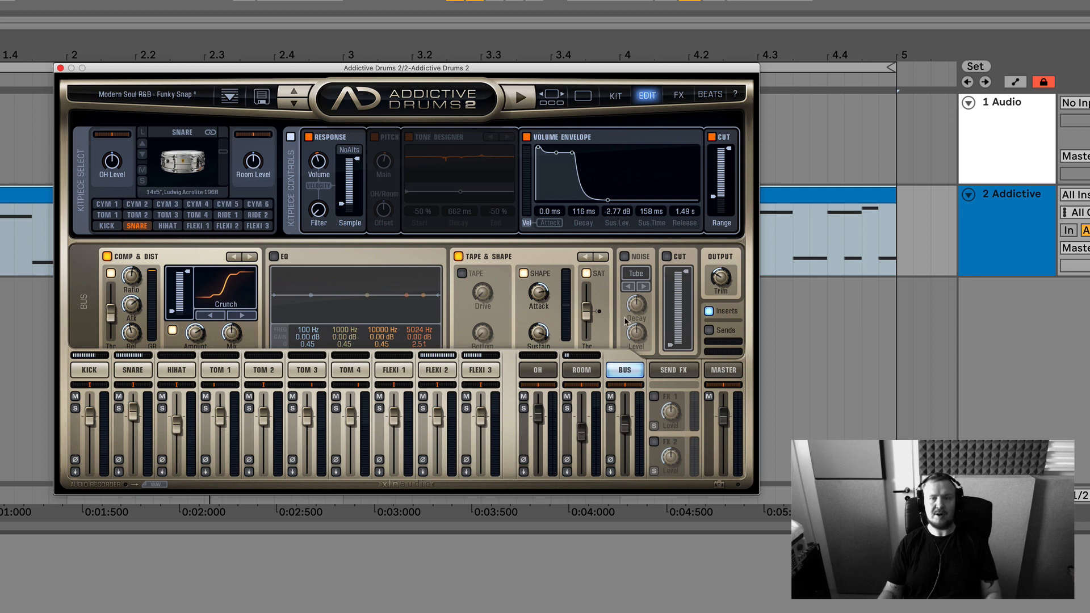
click(610, 408)
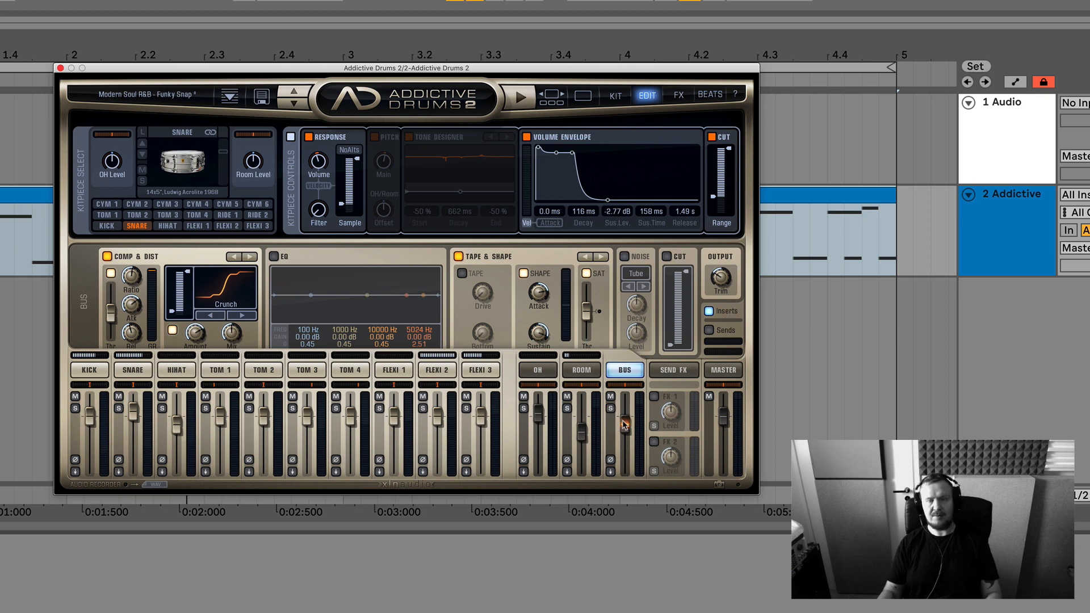
mouse_move(624, 423)
mouse_down()
mouse_move(624, 400)
mouse_move(623, 413)
mouse_up()
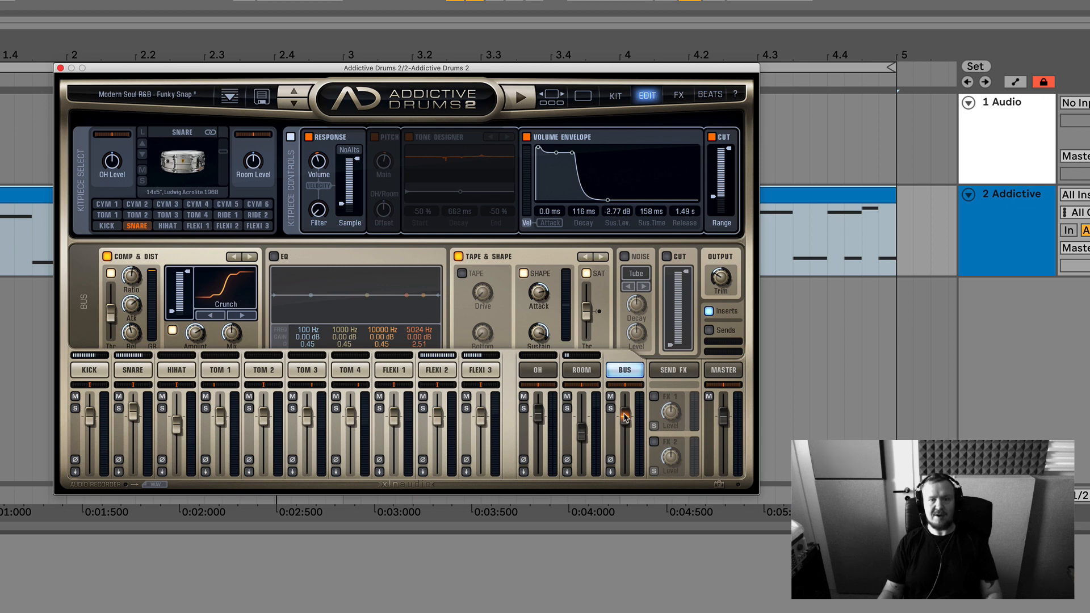
mouse_move(624, 417)
mouse_down()
mouse_move(625, 397)
mouse_move(624, 415)
mouse_up()
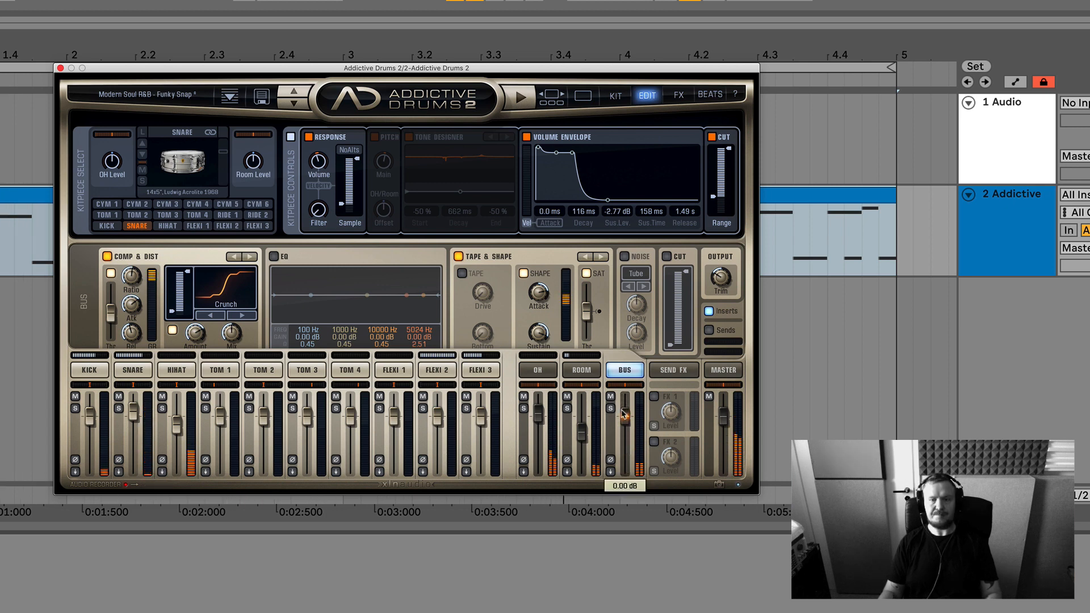
Step: Try both Delerb send effects on the groove, raising the snare's FX 2 send to 59% and lowering it again
click(683, 371)
click(654, 396)
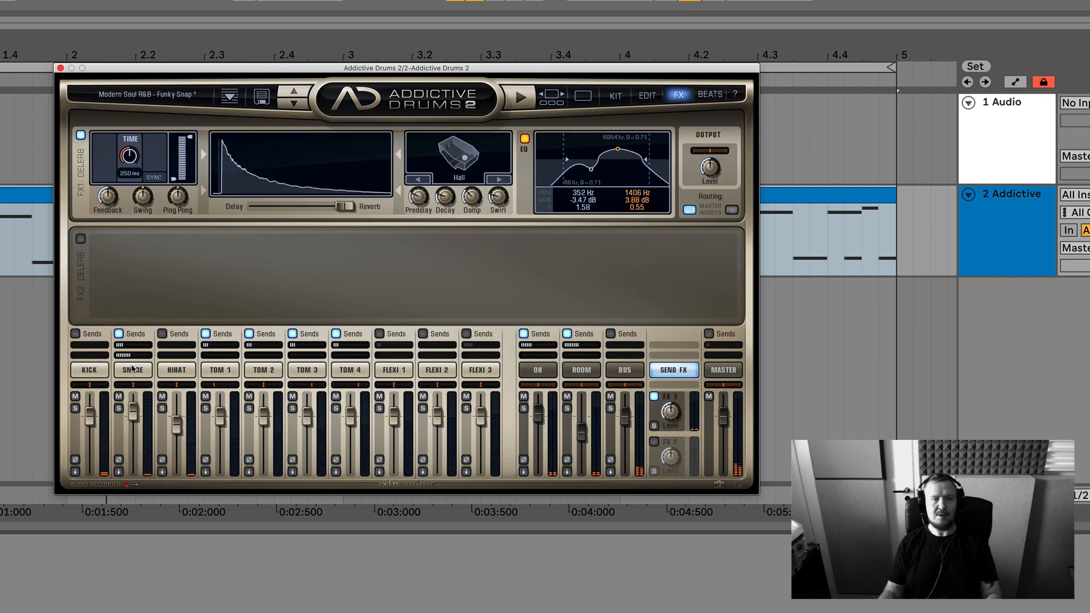
drag(135, 357, 152, 358)
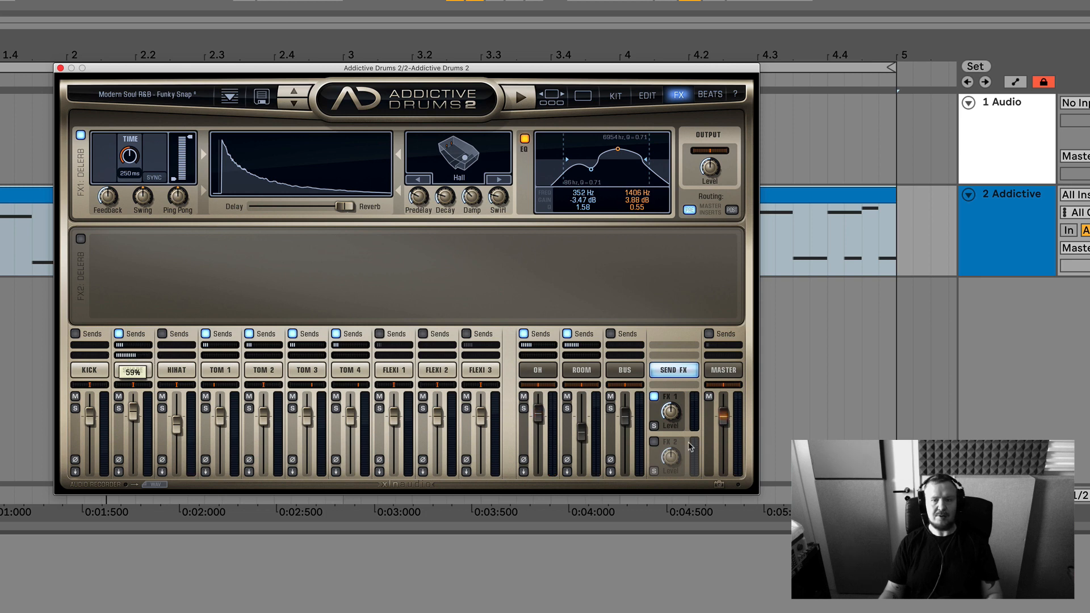
click(654, 443)
key(space)
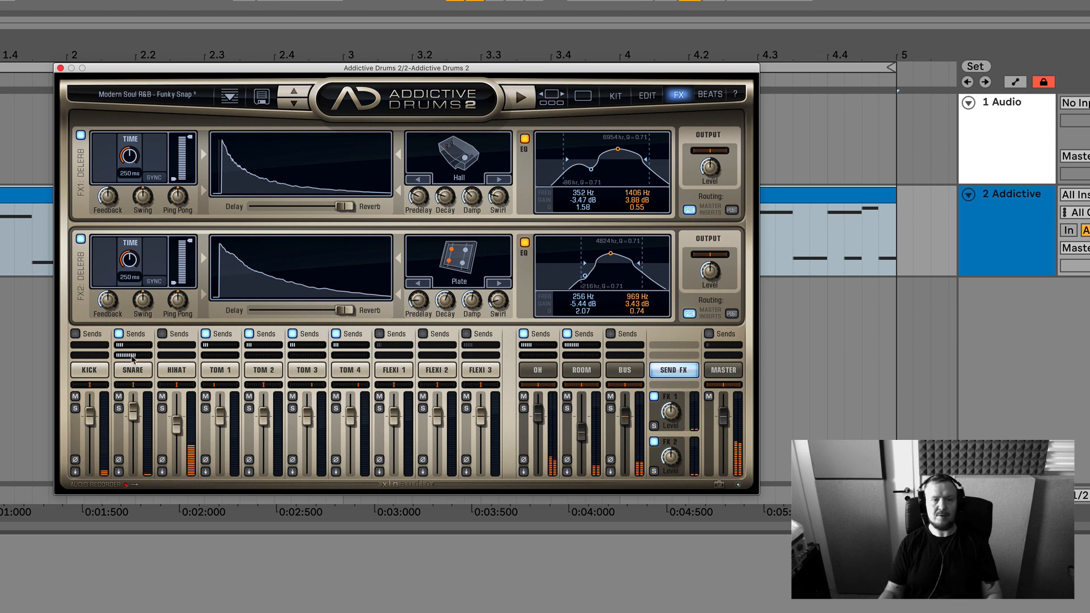
drag(132, 354, 130, 379)
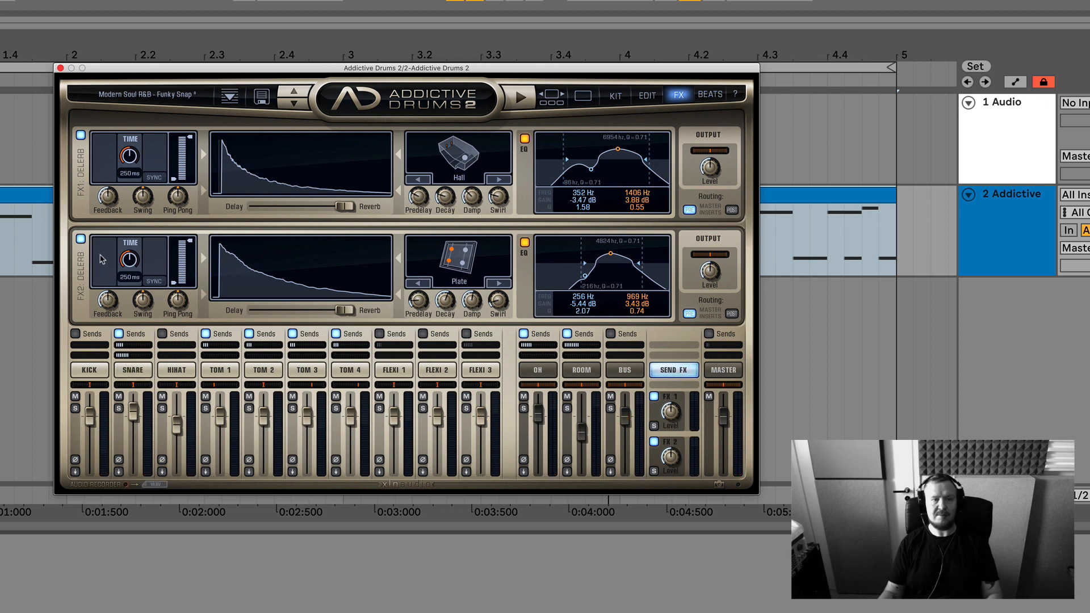
Step: Set the snare's FX 2 send to 74% and switch off both Delerb send effects
click(81, 135)
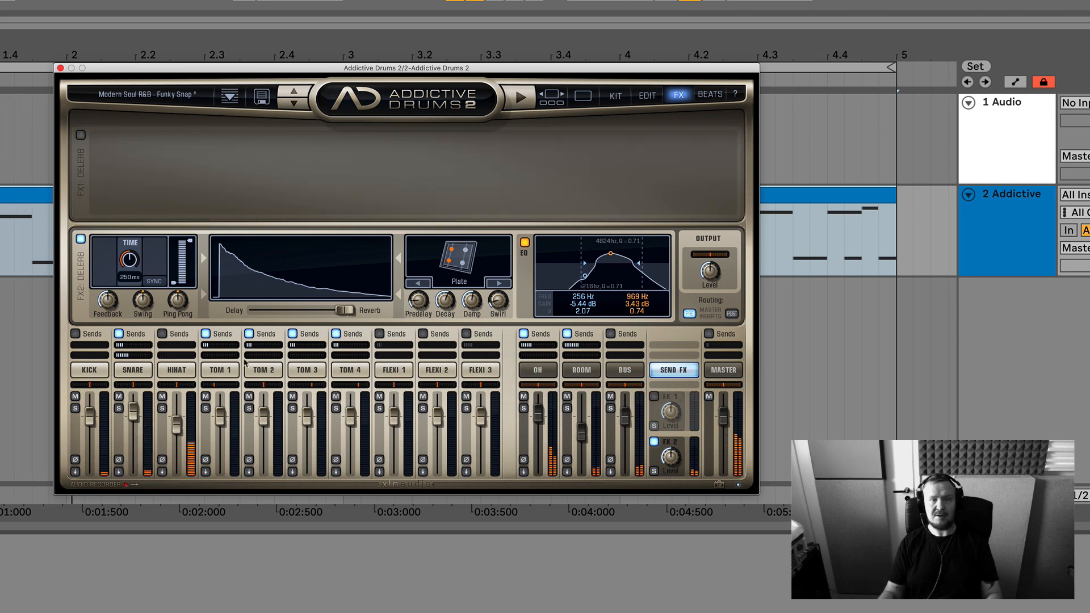
click(142, 356)
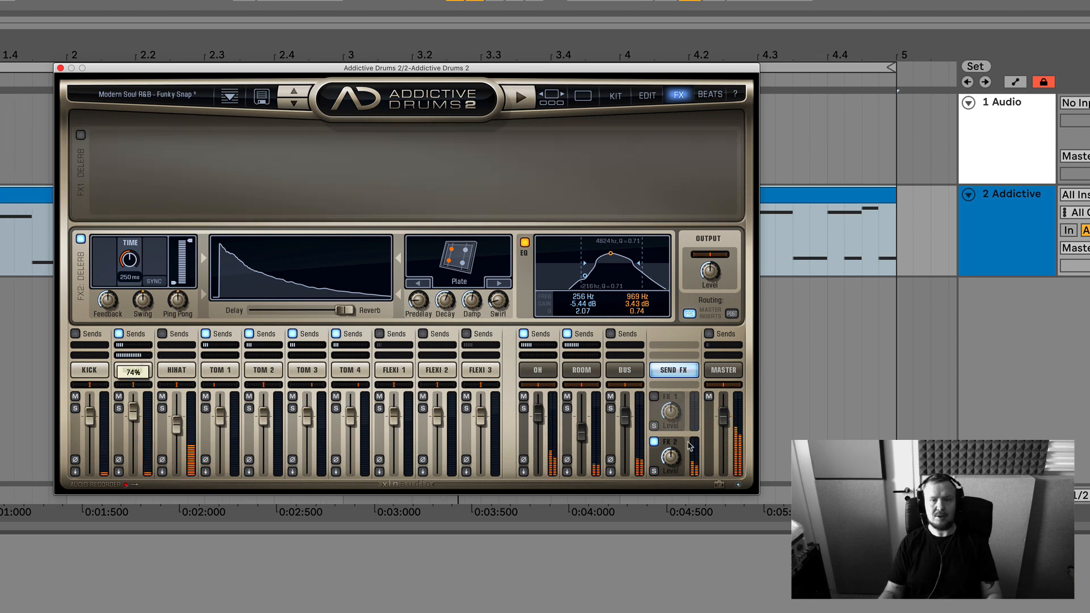
click(655, 442)
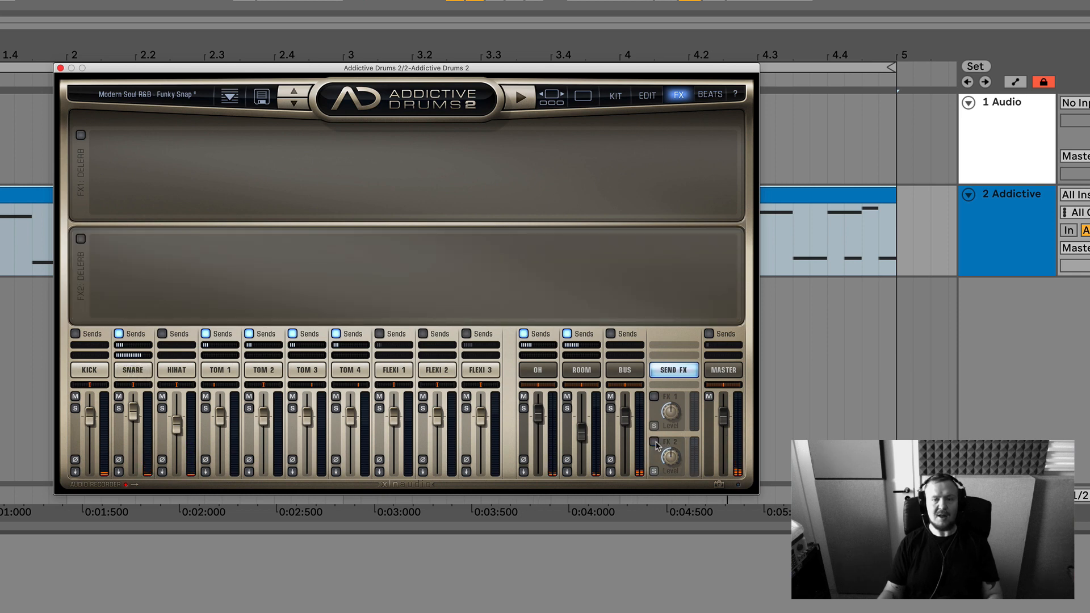
Step: Increase the snare's Snare Buzz amount and adjust its Top / Bottom microphone balance
click(134, 370)
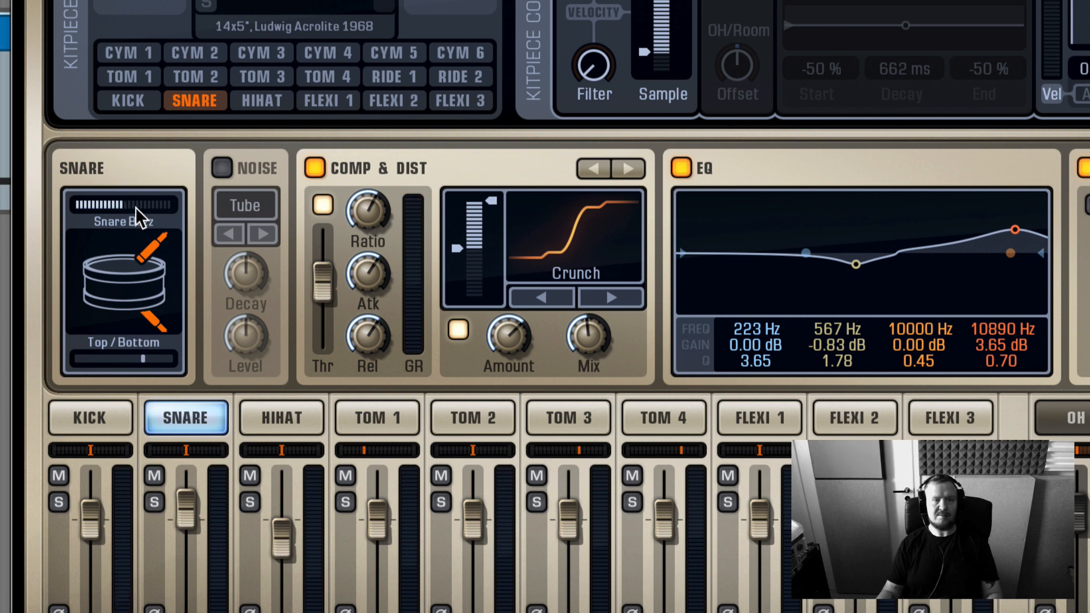
mouse_move(135, 206)
mouse_down()
mouse_move(176, 204)
mouse_move(50, 213)
mouse_move(156, 210)
mouse_move(134, 209)
mouse_up()
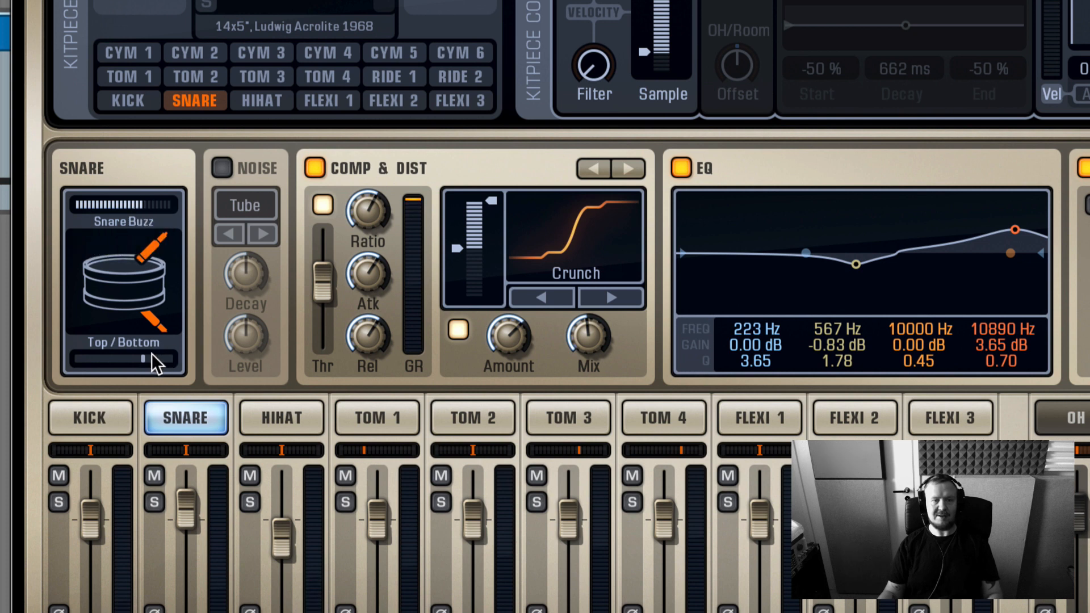
drag(152, 353, 169, 366)
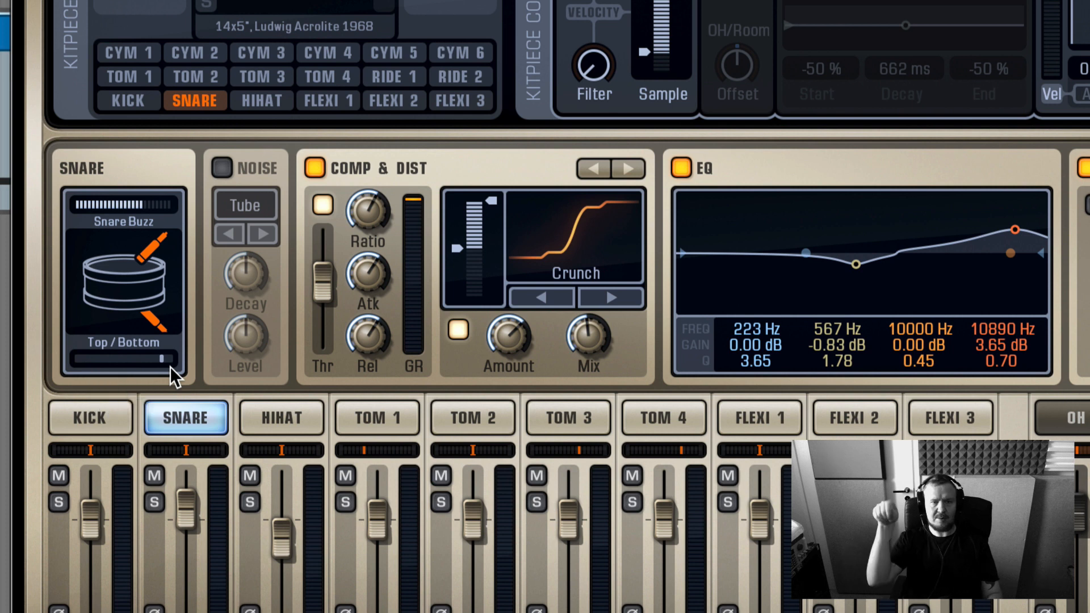
drag(165, 359, 156, 356)
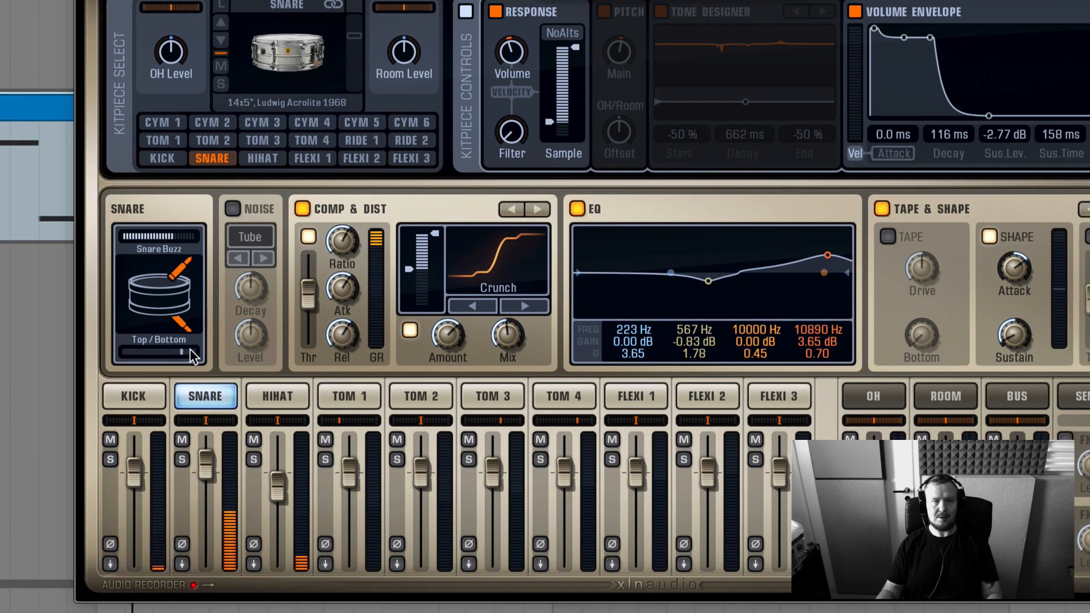
drag(190, 350, 169, 351)
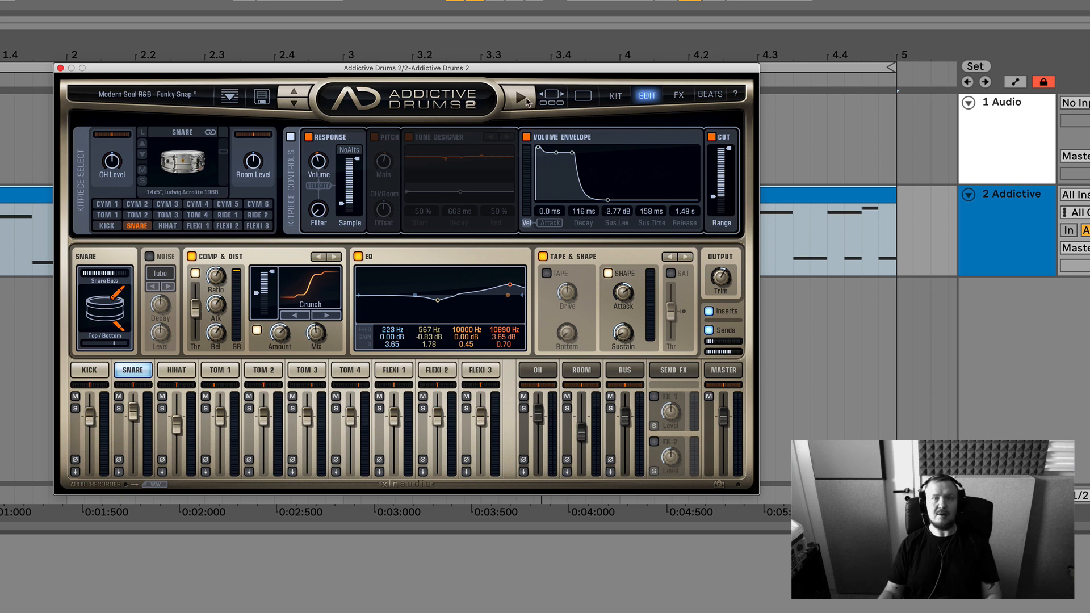
Step: Look at the Modern Soul and R&B preset list and the kit overview, returning to the preset list
click(587, 98)
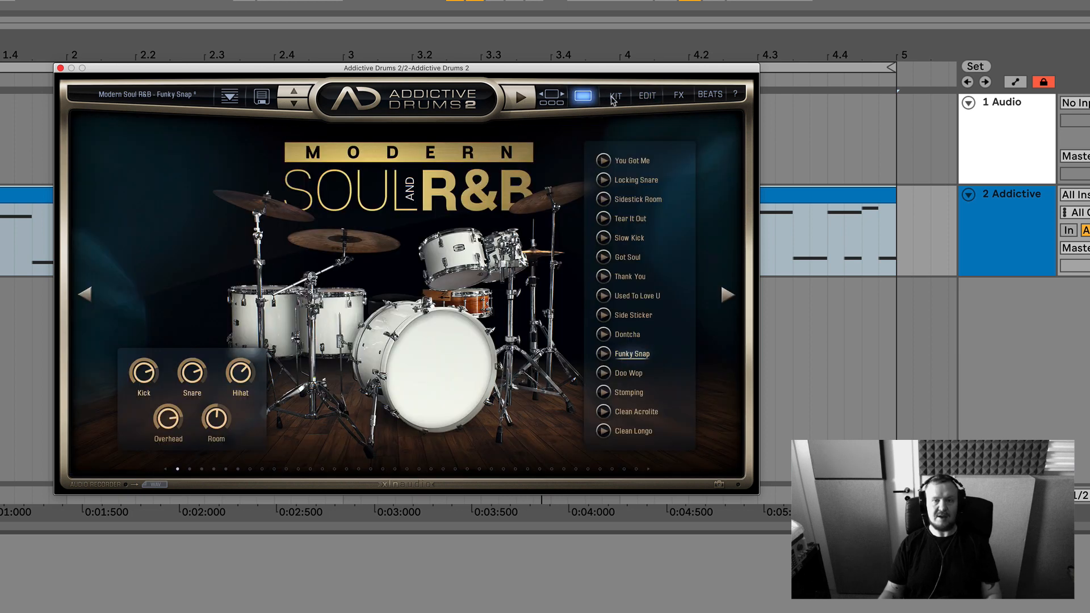
click(613, 99)
click(591, 97)
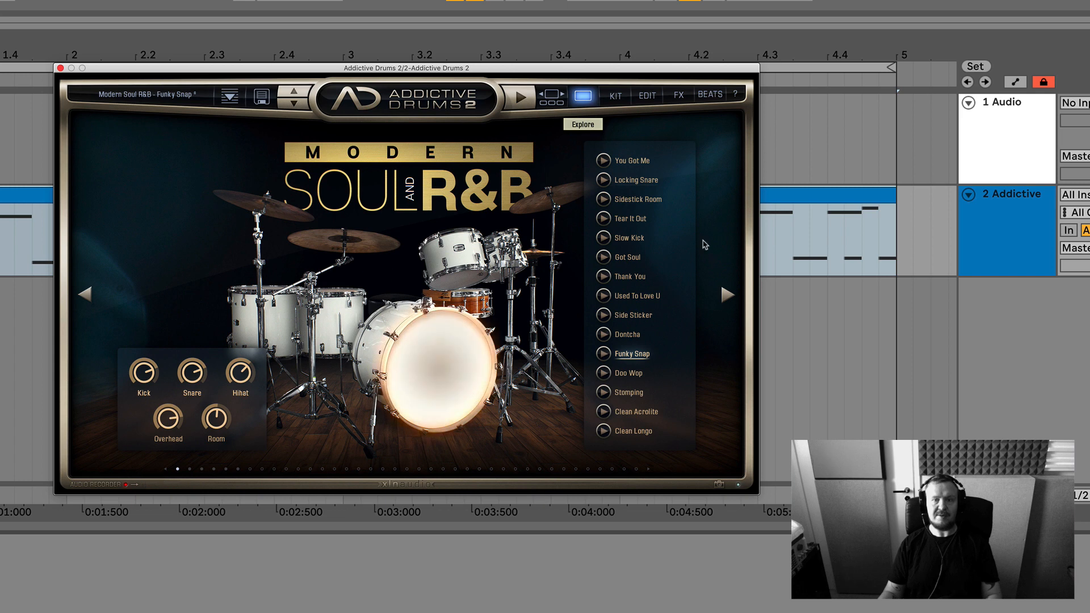
Step: Look through the second Modern Soul and R&B preset page and the Vintage Dry presets, returning to the first Modern Soul page
click(727, 294)
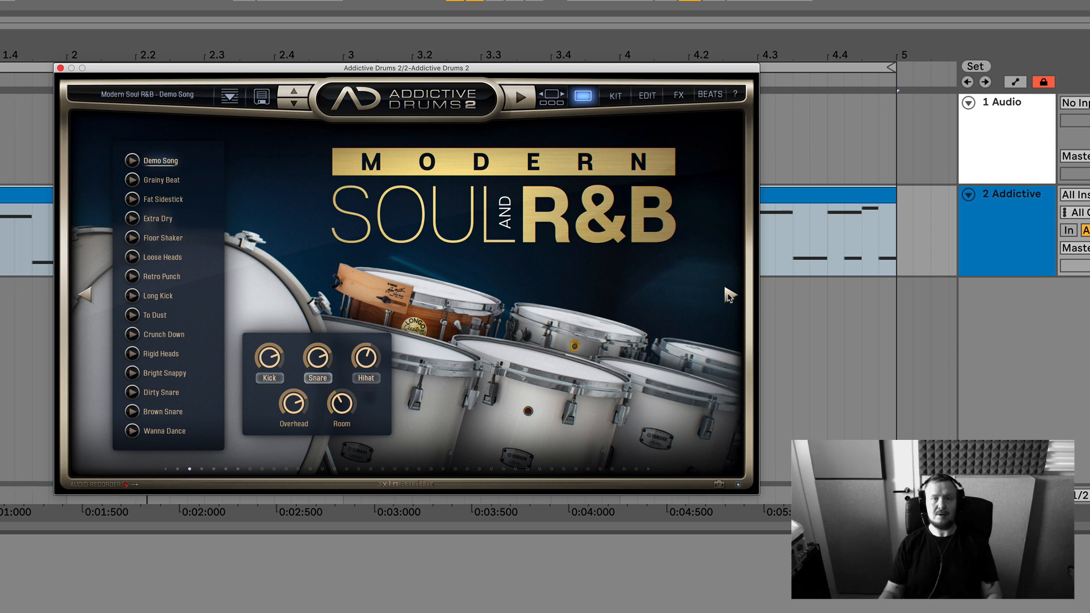
click(729, 295)
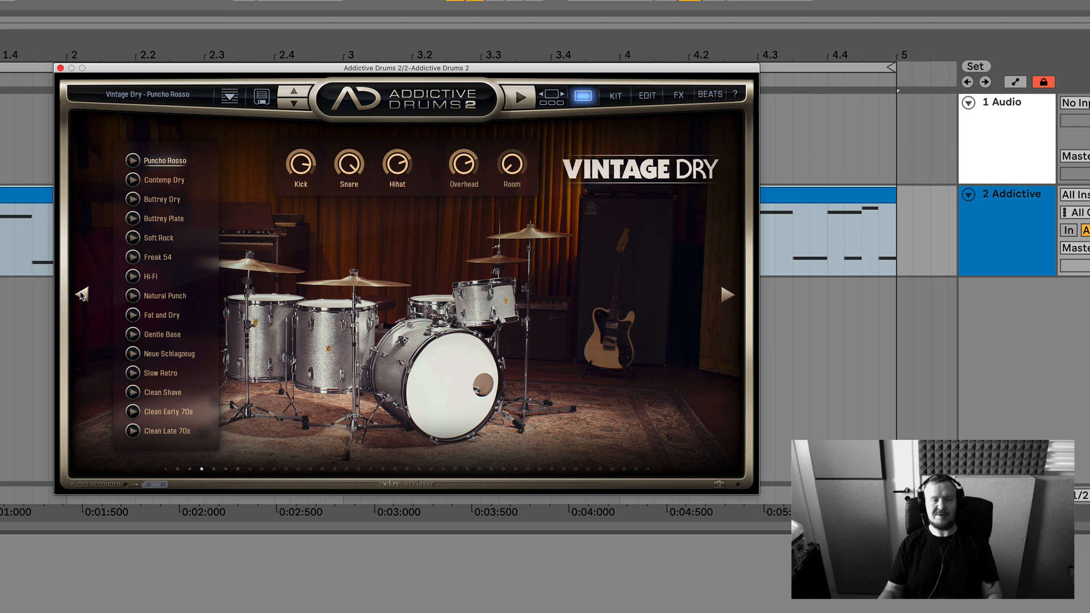
click(83, 294)
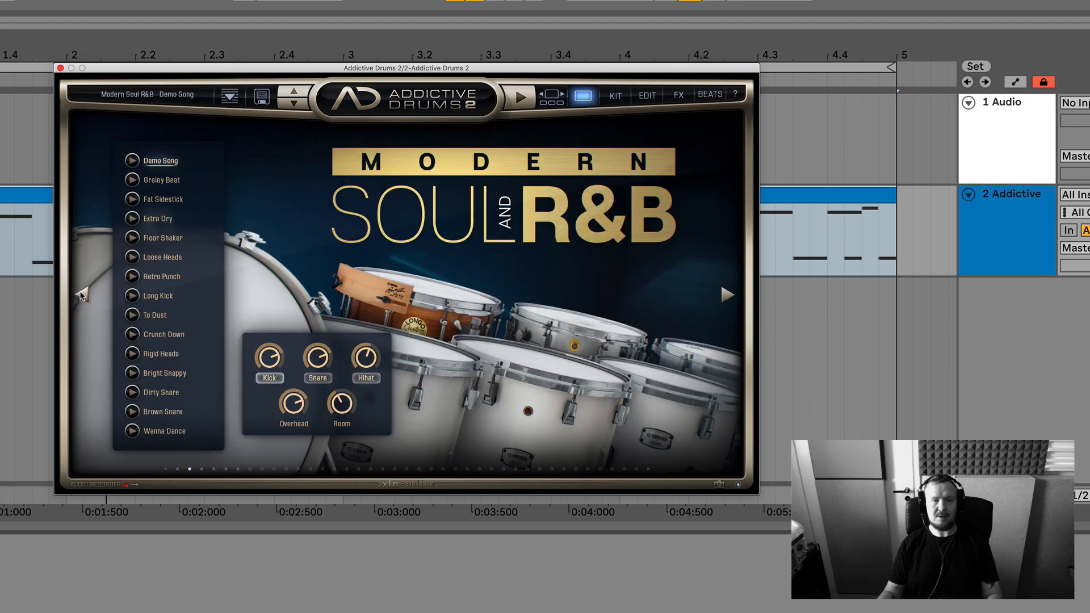
click(82, 295)
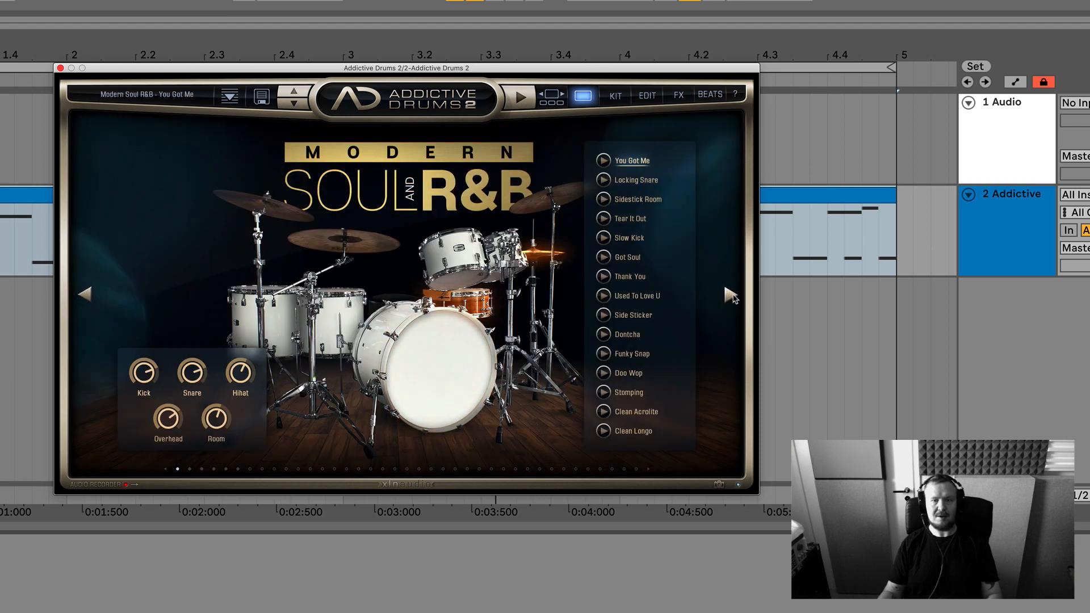
Step: Browse the preset pages backward from Studio Bundle through Studio Rock, Studio Prog, Retro Bundle and Blue Oyster to Modern Jazz
click(85, 294)
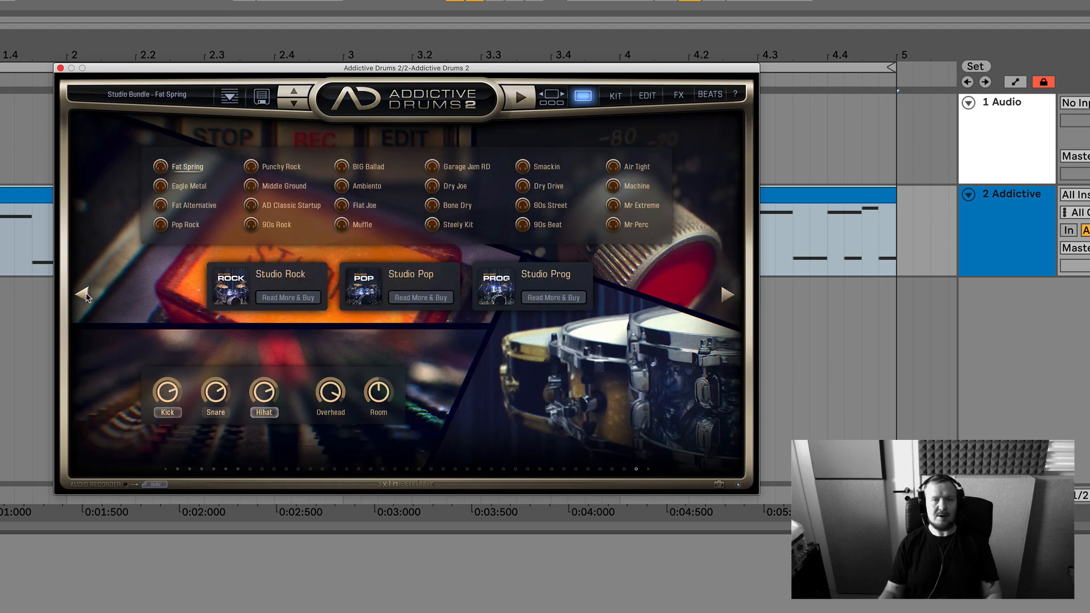
click(86, 294)
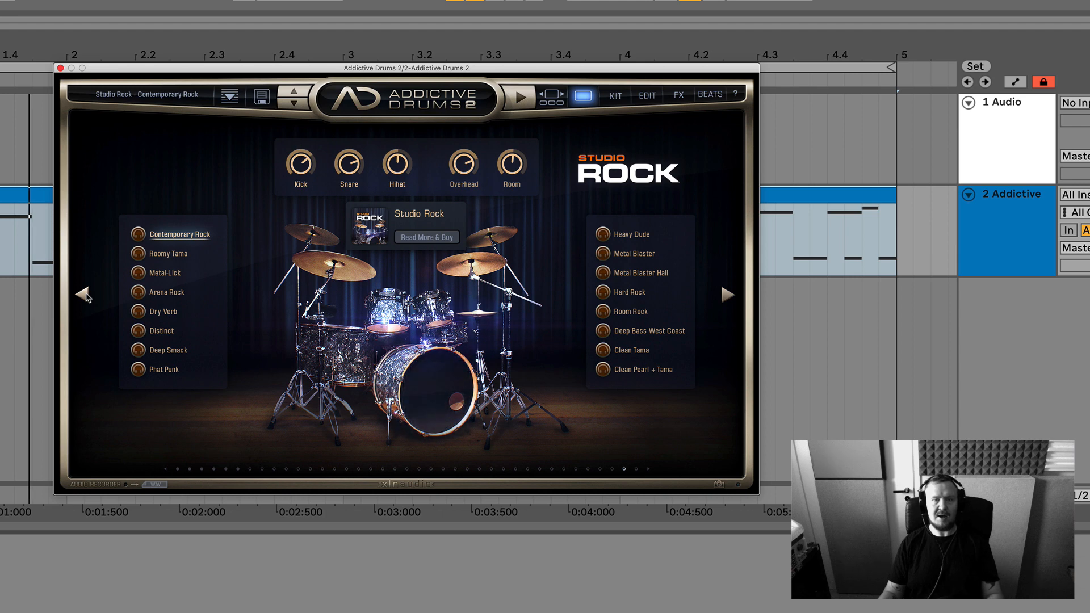
click(86, 293)
click(86, 294)
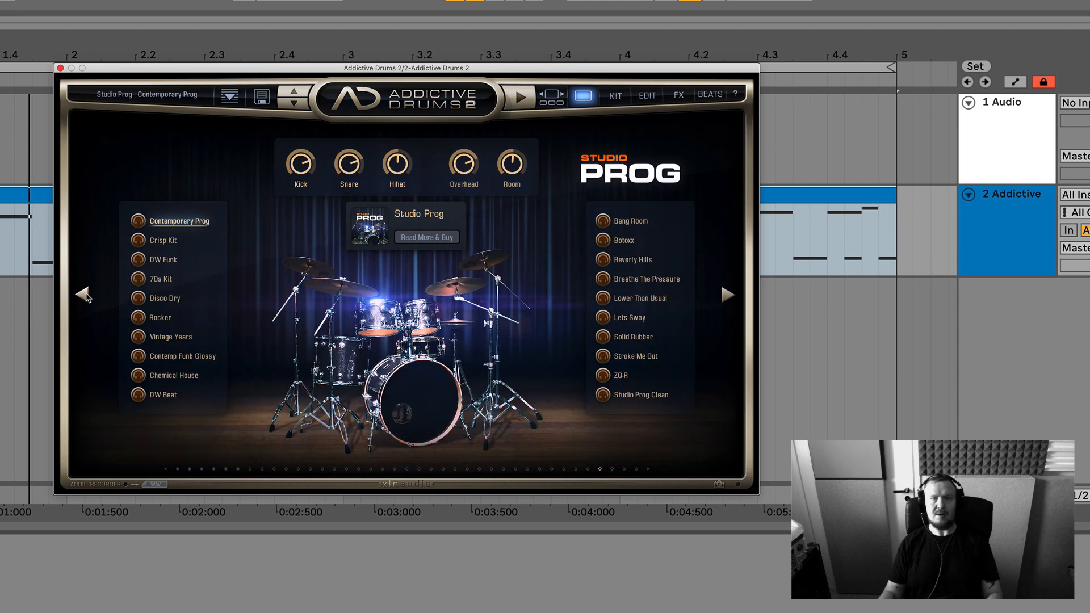
click(85, 294)
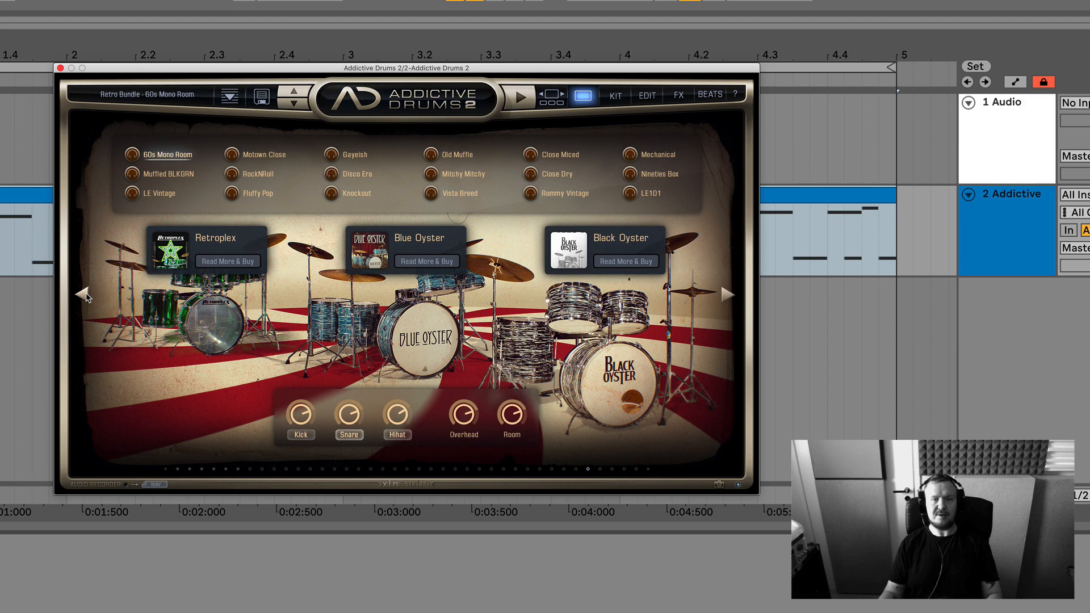
click(86, 294)
click(86, 294)
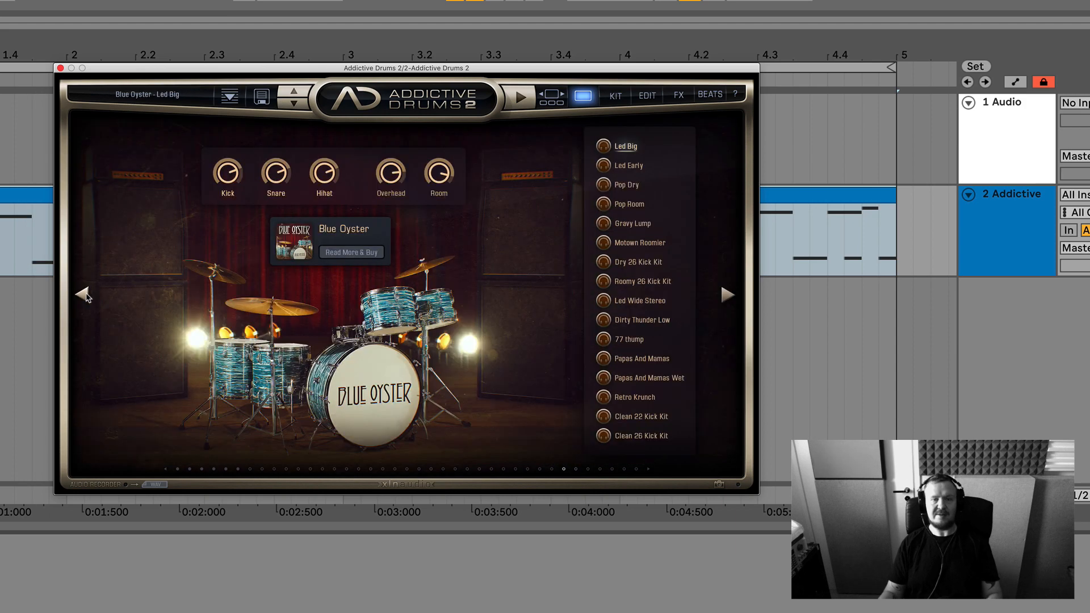
click(86, 294)
click(86, 294)
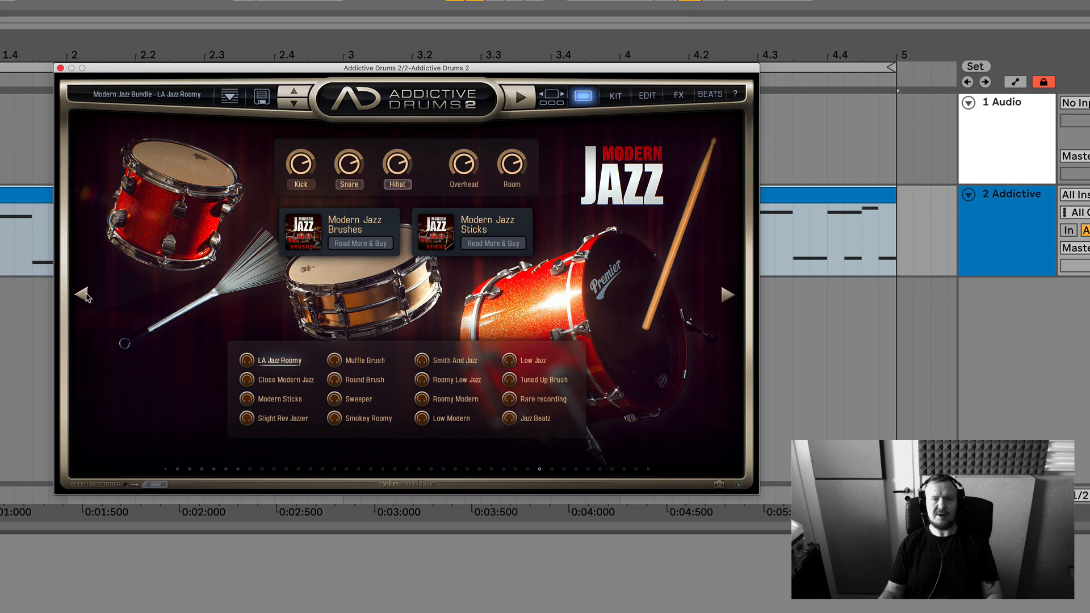
Step: Continue browsing the preset packs backward through Reel Machines, Metal and Indie to Session Percussion
click(86, 294)
click(86, 294)
click(83, 294)
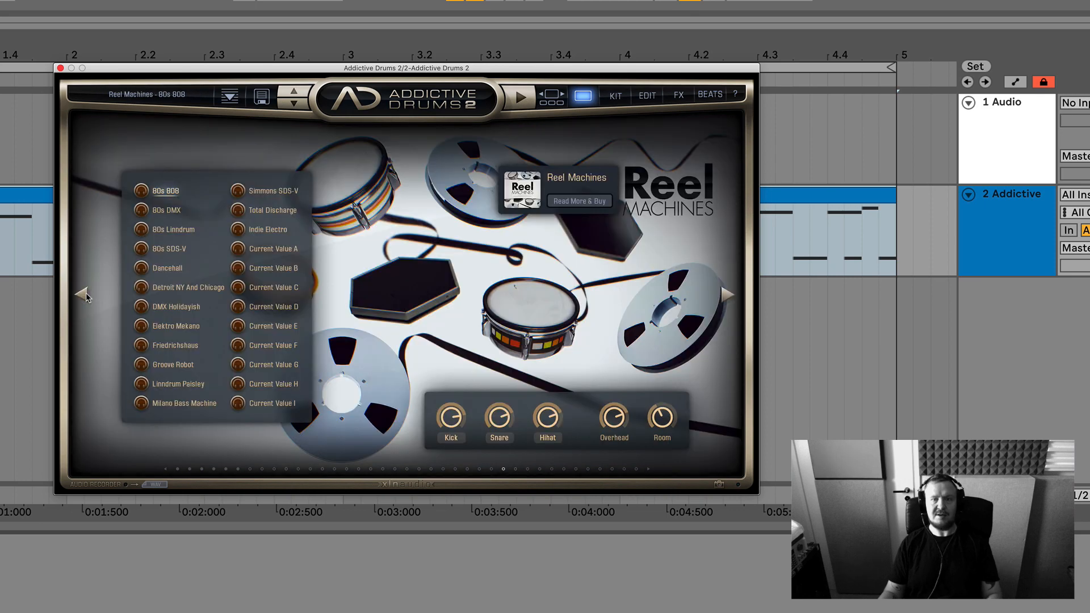
click(83, 295)
click(83, 295)
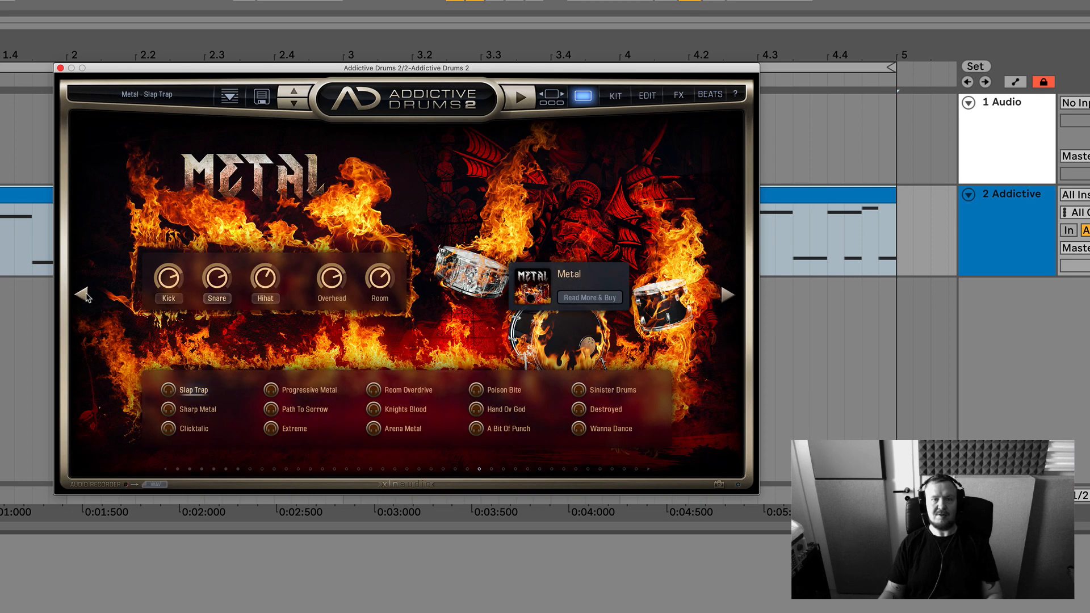
click(84, 294)
click(84, 295)
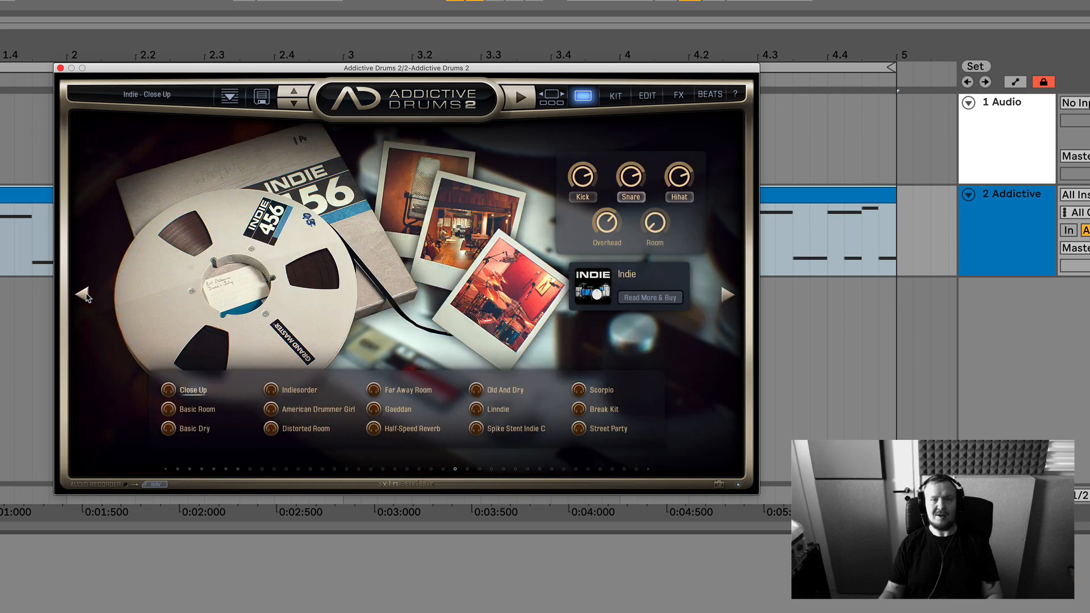
click(84, 294)
click(83, 295)
click(83, 295)
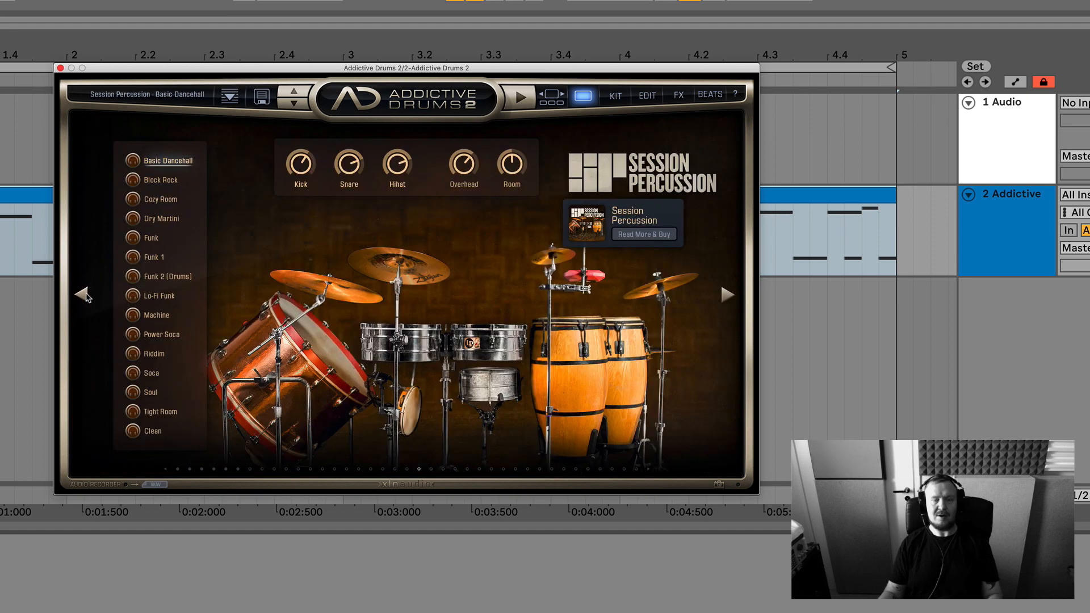
Step: Browse further back through the United Heavy, Boutique Mallets and Black Velvet preset packs to Fairfax Vol 2
click(83, 294)
click(84, 295)
click(84, 295)
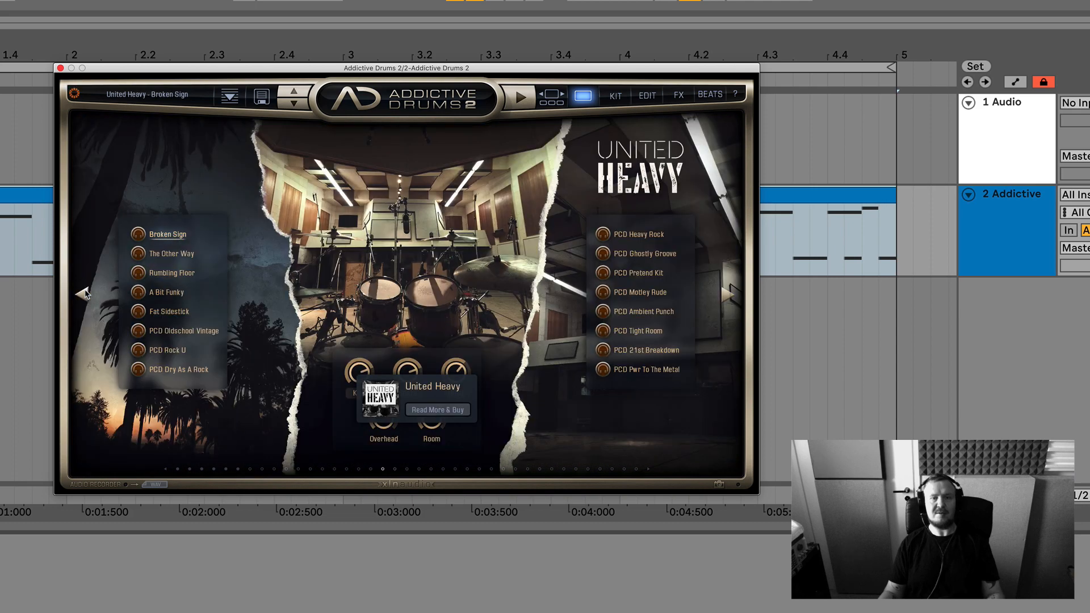
click(84, 295)
click(84, 295)
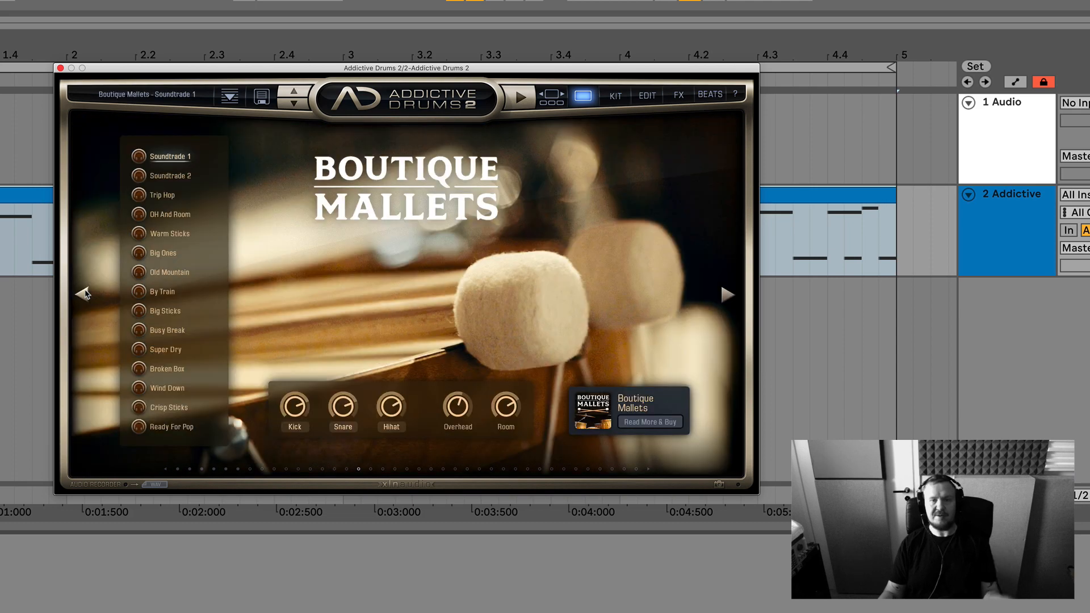
click(84, 294)
click(84, 294)
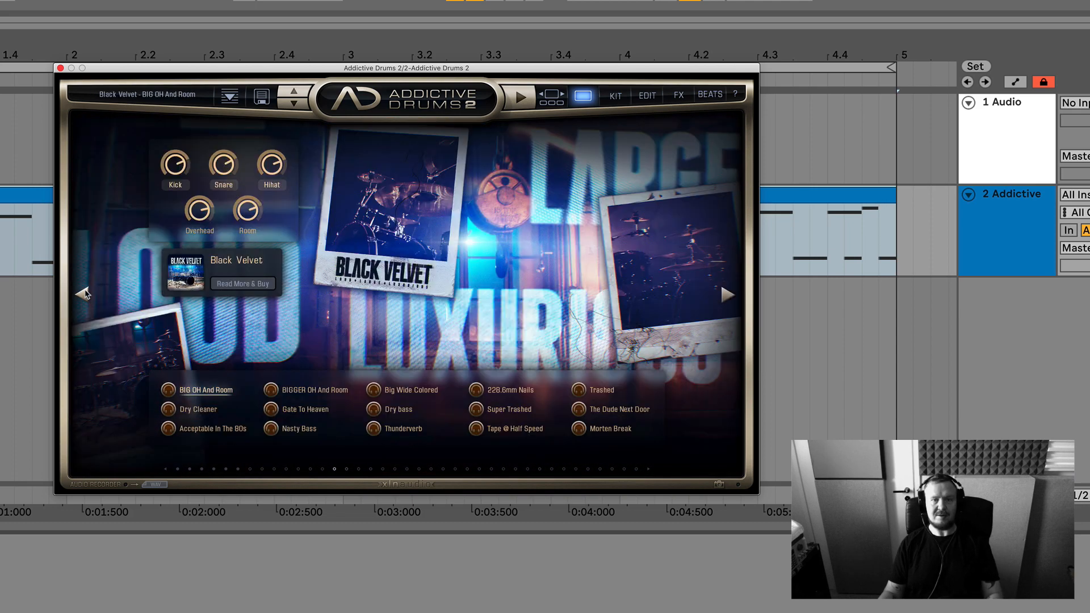
click(84, 295)
click(84, 295)
click(84, 295)
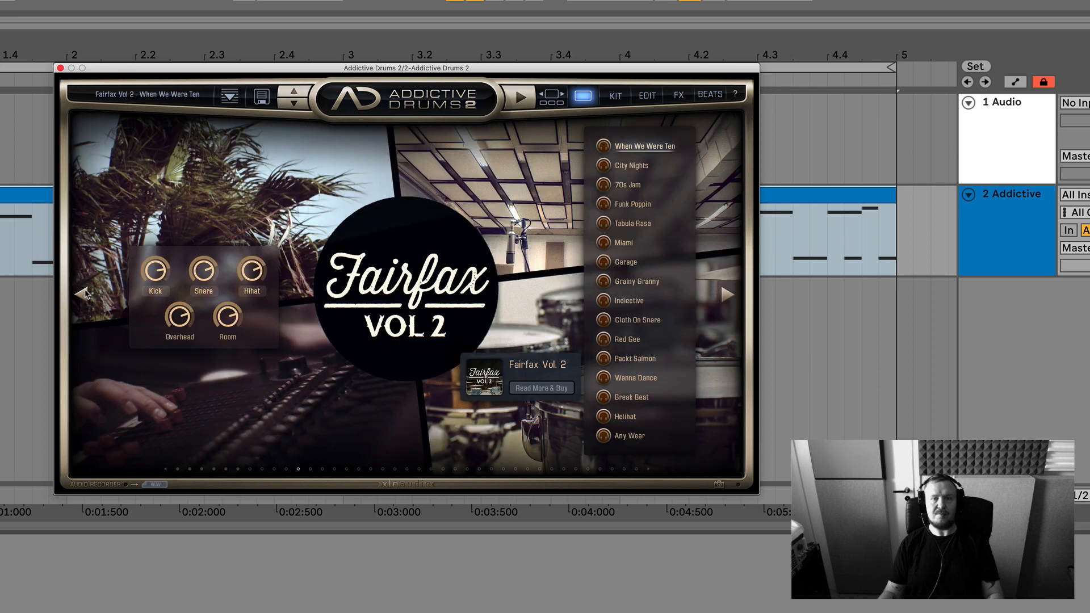
Step: Inspect the kit pieces of Fairfax Vol 2's Big OH And Room preset and browse back through Fairfax Vol 1 and AD2 to Funk
click(84, 294)
click(618, 94)
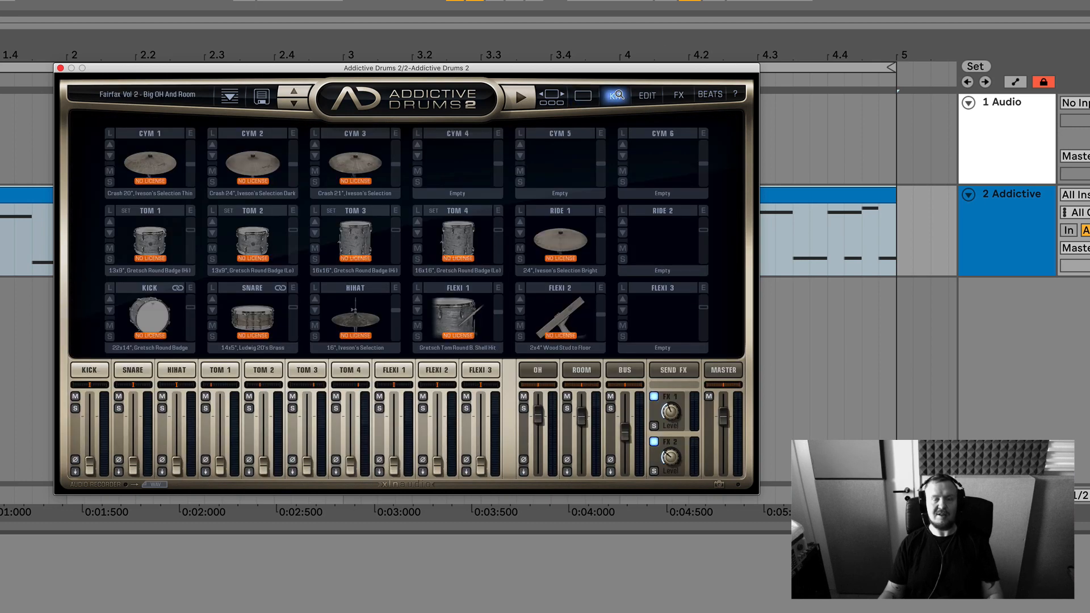
click(581, 97)
click(84, 294)
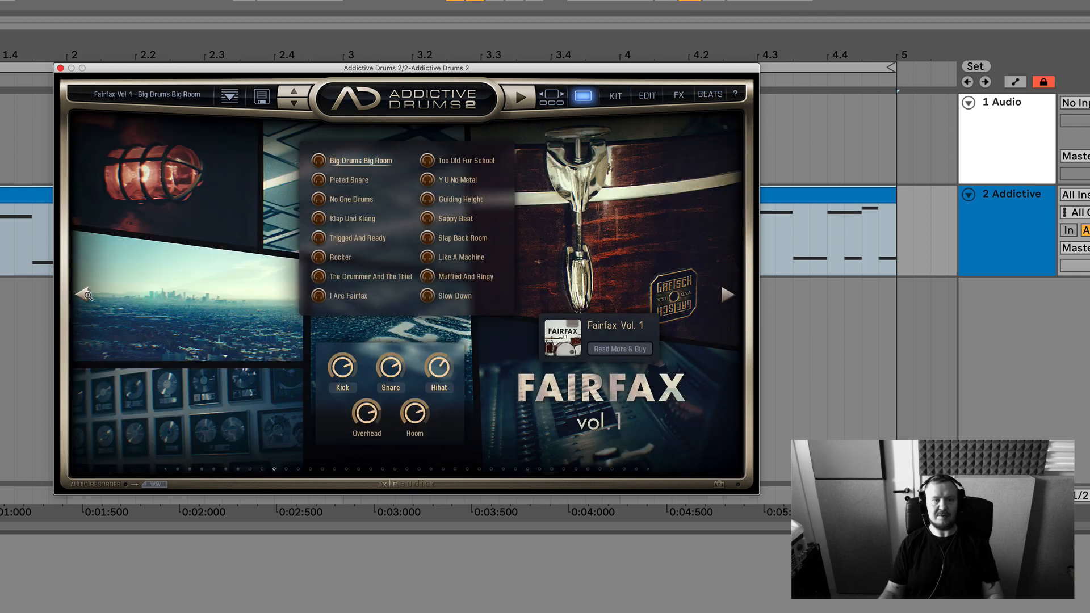
click(84, 295)
click(84, 294)
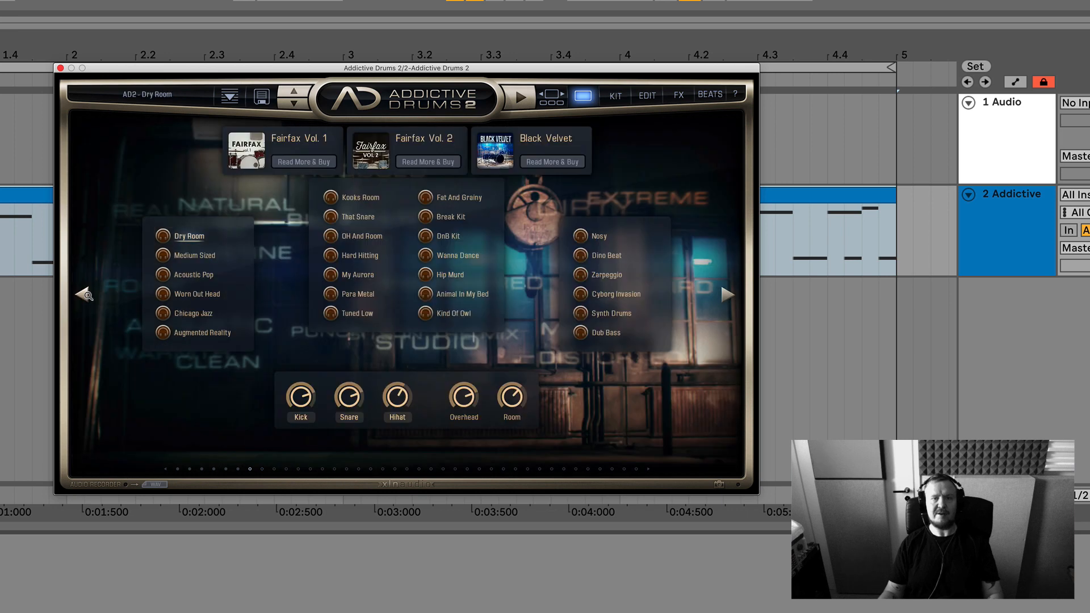
click(84, 294)
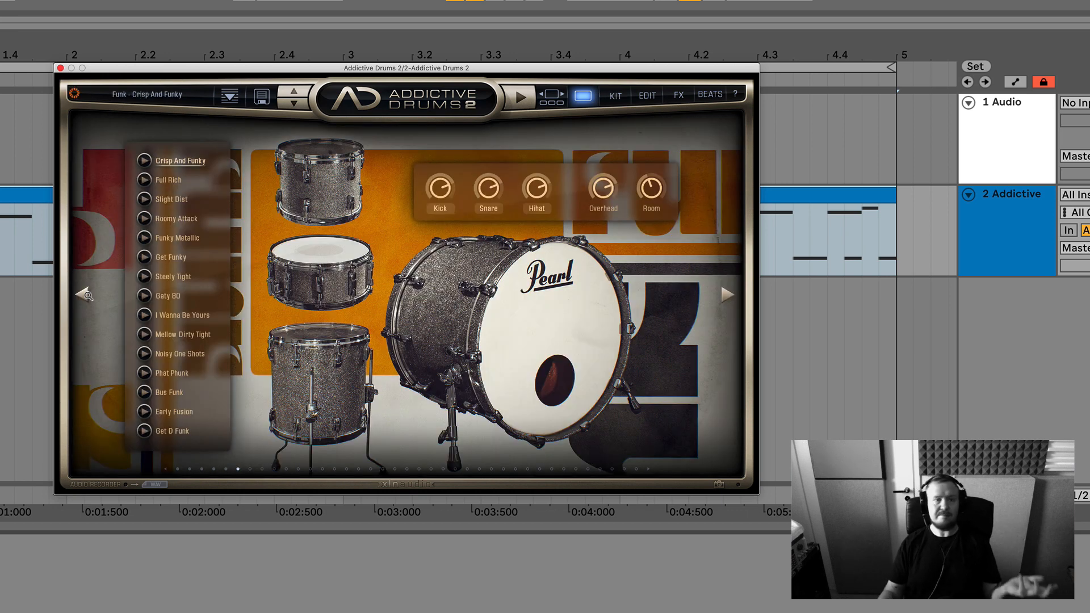
Step: Close the drum plugin window and place the insertion marker at bar 3 on the drum track
click(60, 67)
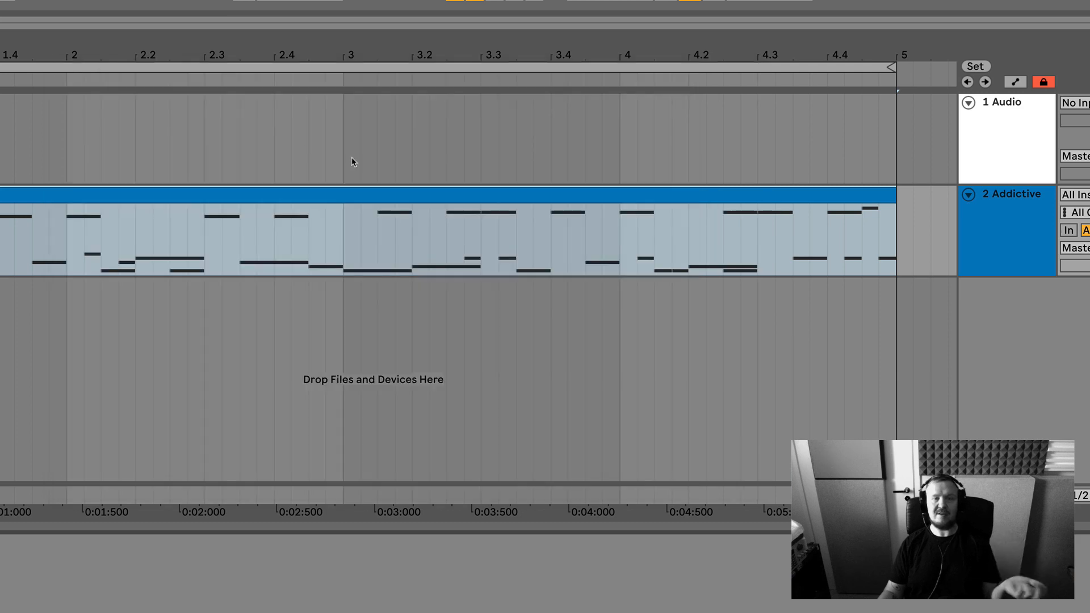
click(344, 230)
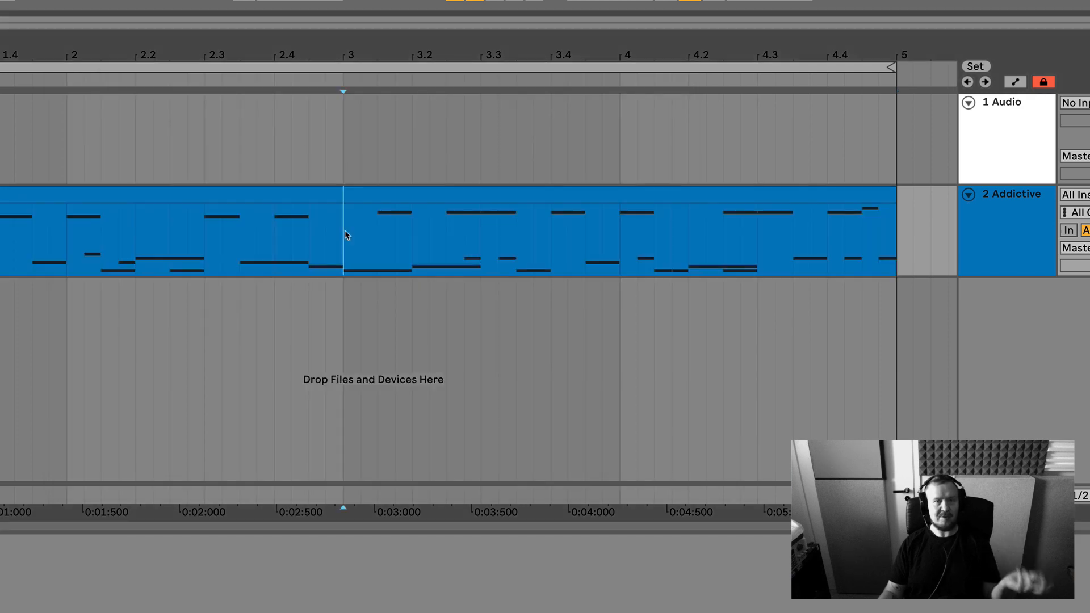
mouse_move(425, 64)
mouse_down()
mouse_move(319, 53)
mouse_move(431, 66)
mouse_up()
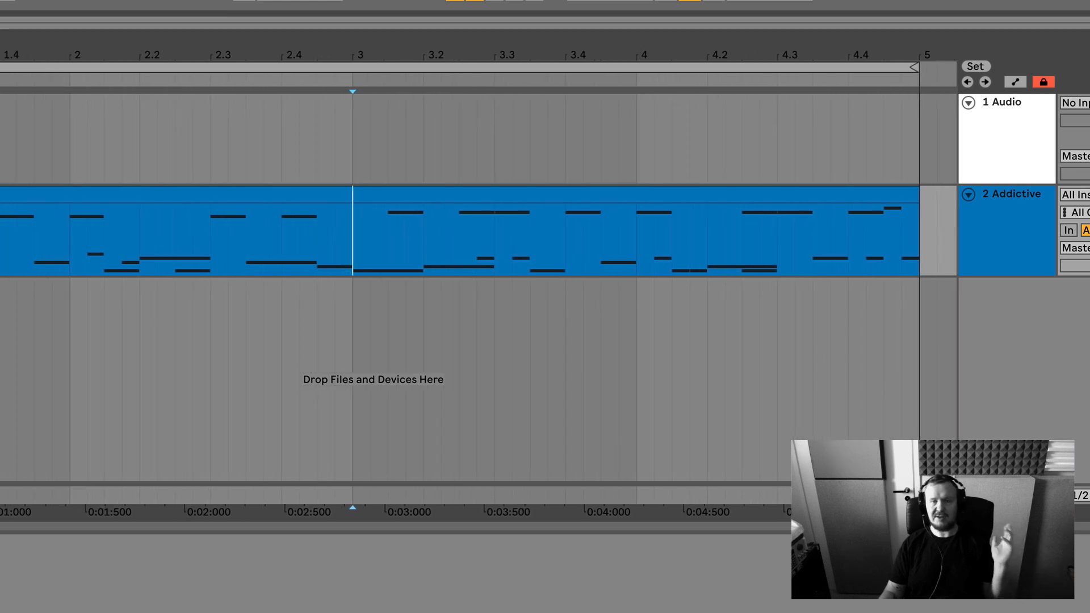